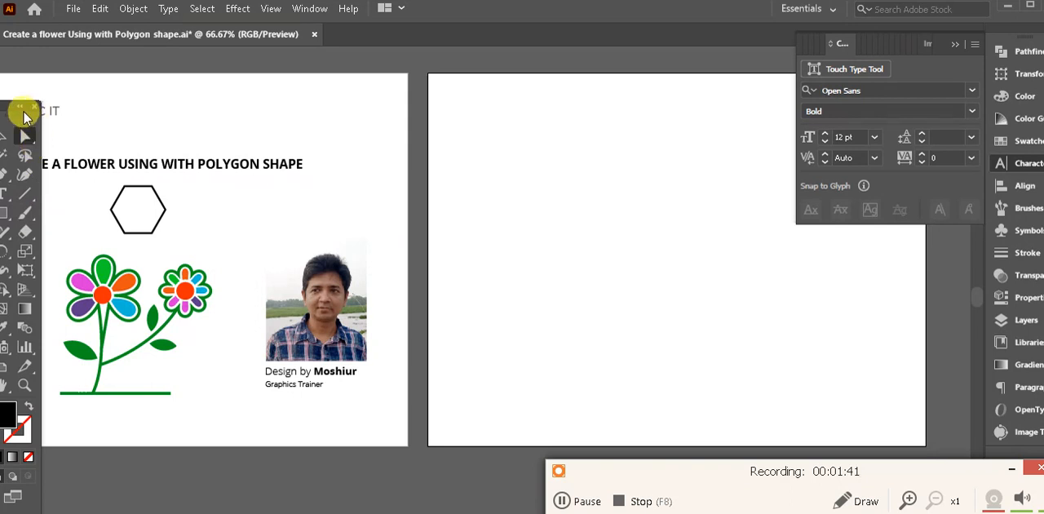
# - Draw a hexagon in the middle of the blank second artboard with the Polygon tool
pyautogui.moveTo(11, 111); pyautogui.dragTo(33, 101)
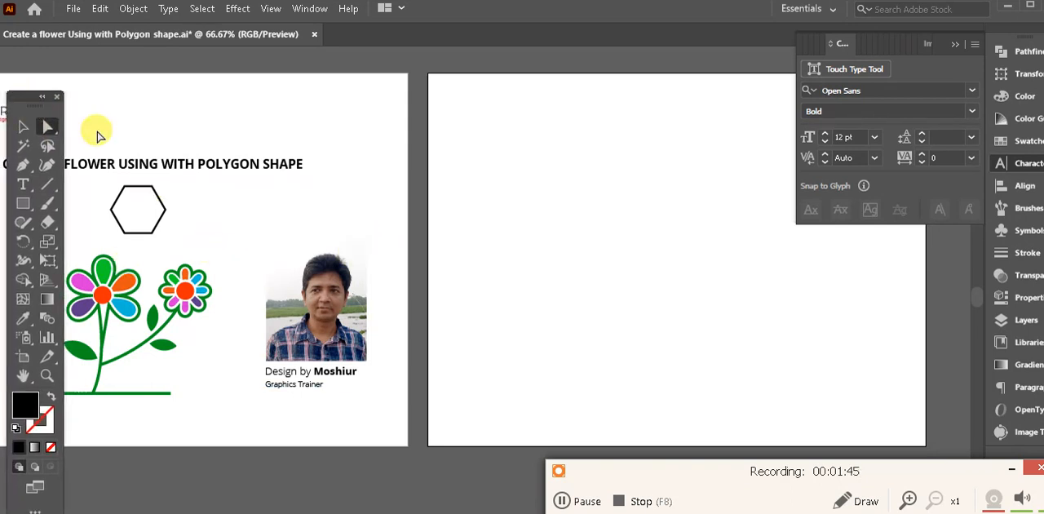
pyautogui.moveTo(19, 98); pyautogui.dragTo(111, 85)
pyautogui.moveTo(545, 240); pyautogui.dragTo(477, 240)
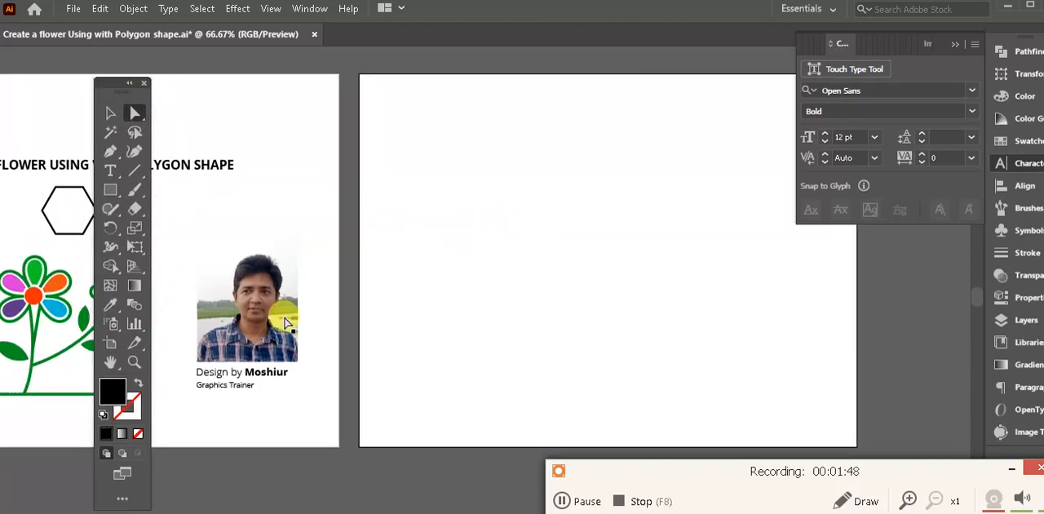
pyautogui.click(111, 191)
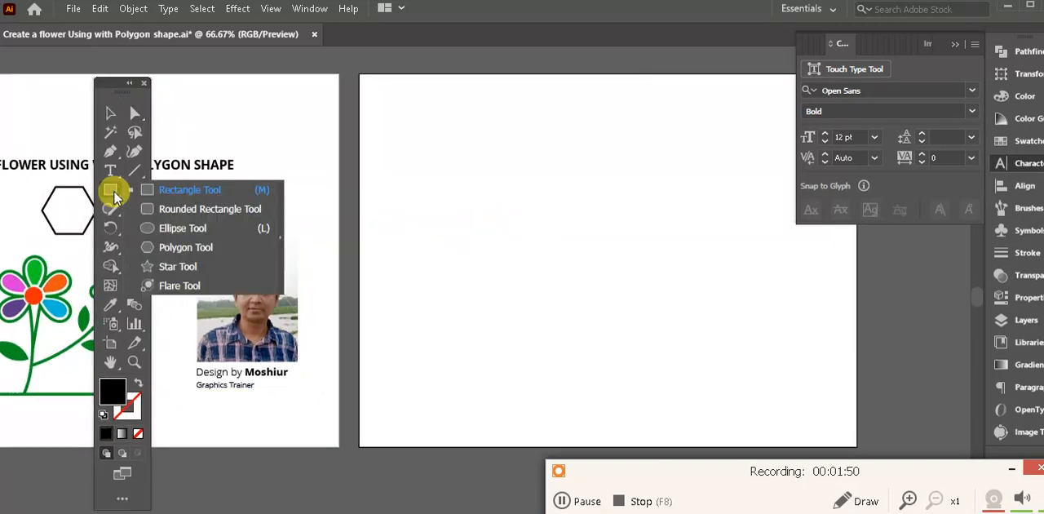
pyautogui.click(220, 247)
pyautogui.moveTo(578, 245); pyautogui.dragTo(622, 306)
pyautogui.press('space')
pyautogui.moveTo(683, 296); pyautogui.dragTo(626, 293)
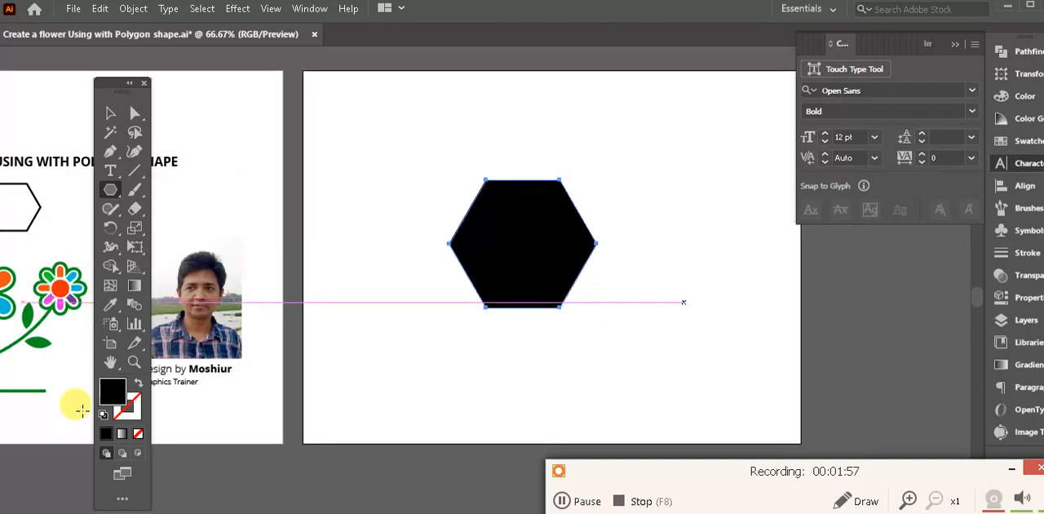
# - Remove the hexagon's fill and give its outline a 4 pt stroke
pyautogui.click(136, 438)
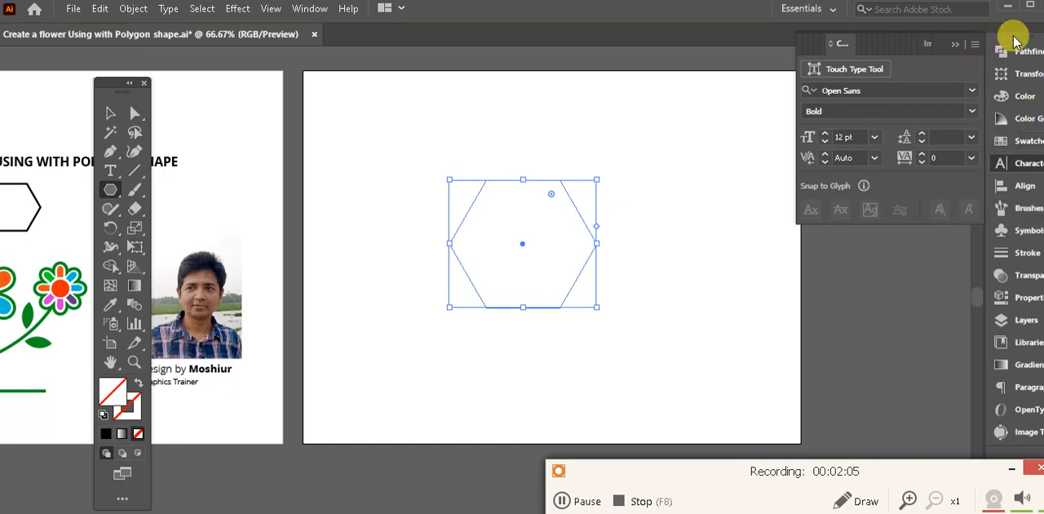
pyautogui.moveTo(1017, 32); pyautogui.dragTo(980, 33)
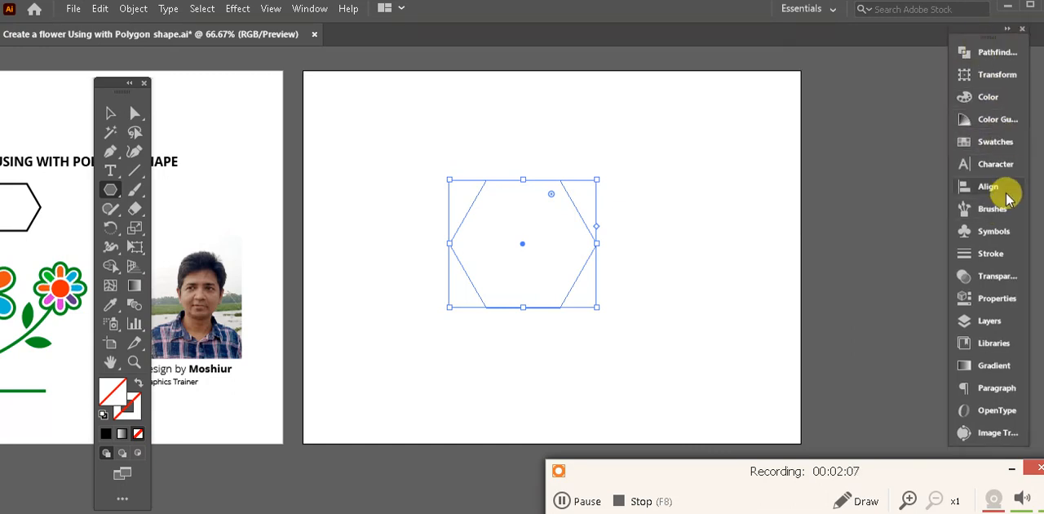
pyautogui.click(992, 255)
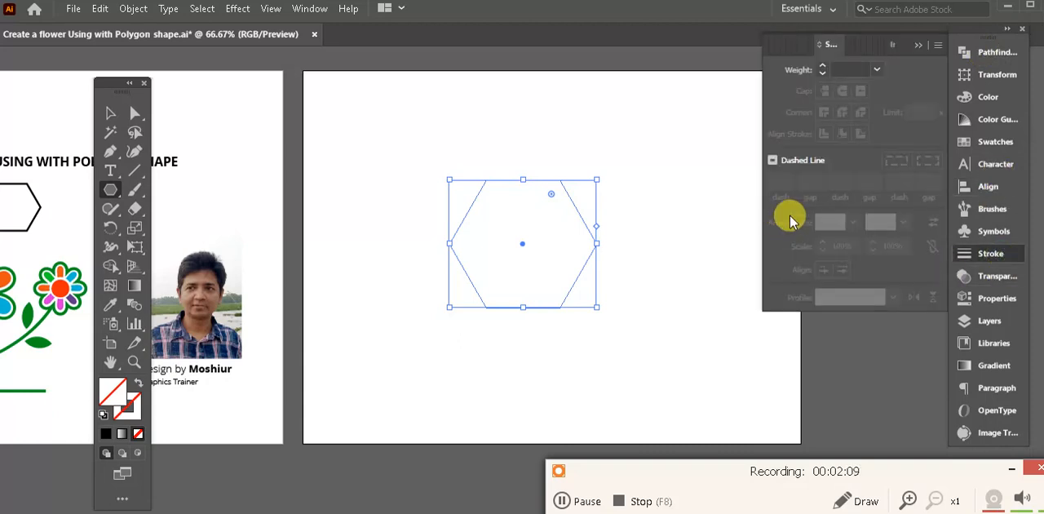
pyautogui.click(878, 72)
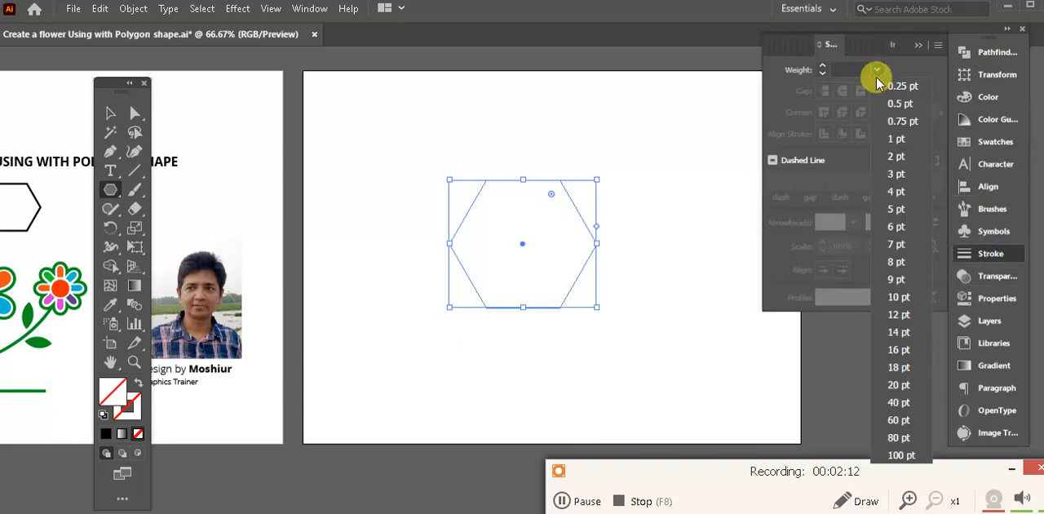
pyautogui.click(902, 193)
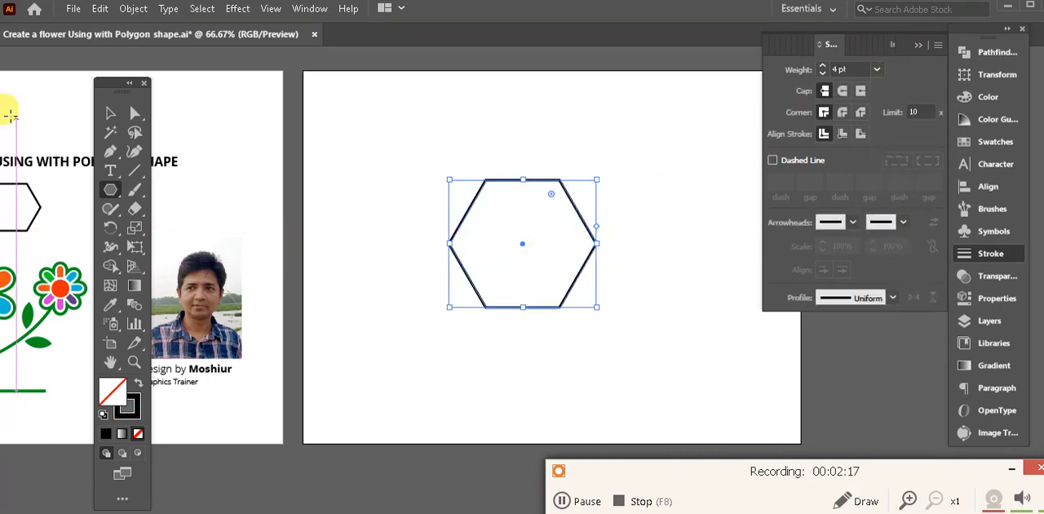
# - Move the hexagon slightly upward and apply a Pucker & Bloat effect of 74% to shape it into a six-petal flower
pyautogui.click(110, 116)
pyautogui.moveTo(568, 189); pyautogui.dragTo(563, 171)
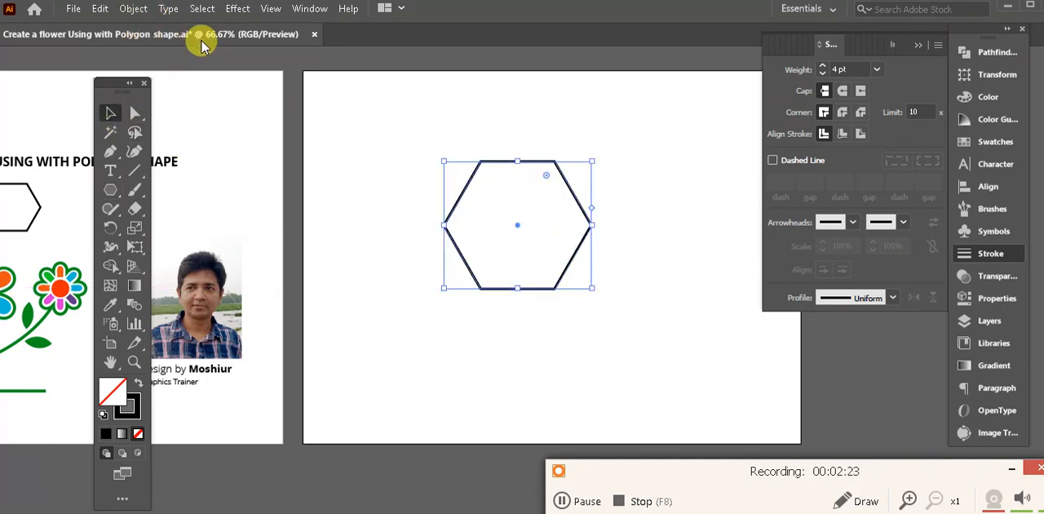
pyautogui.click(237, 10)
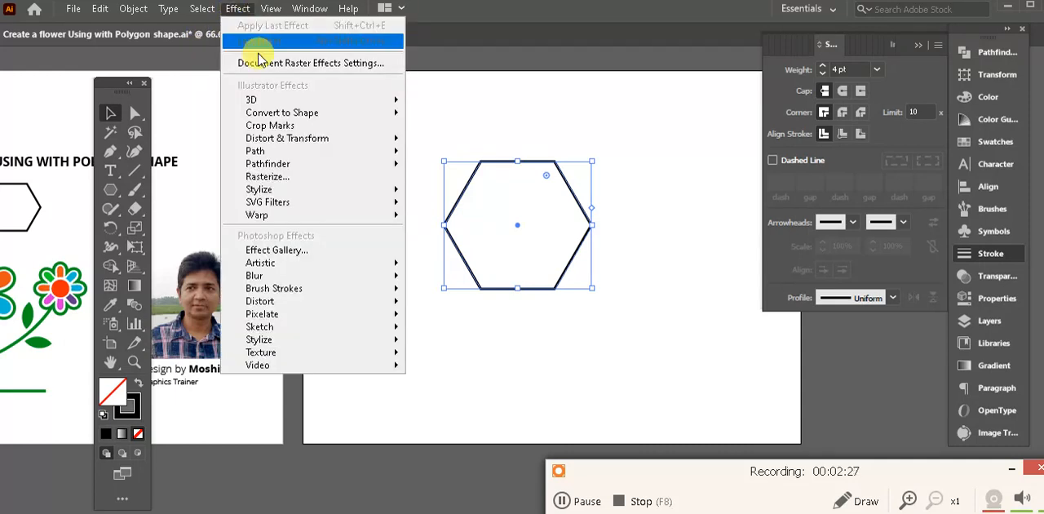
pyautogui.moveTo(301, 143)
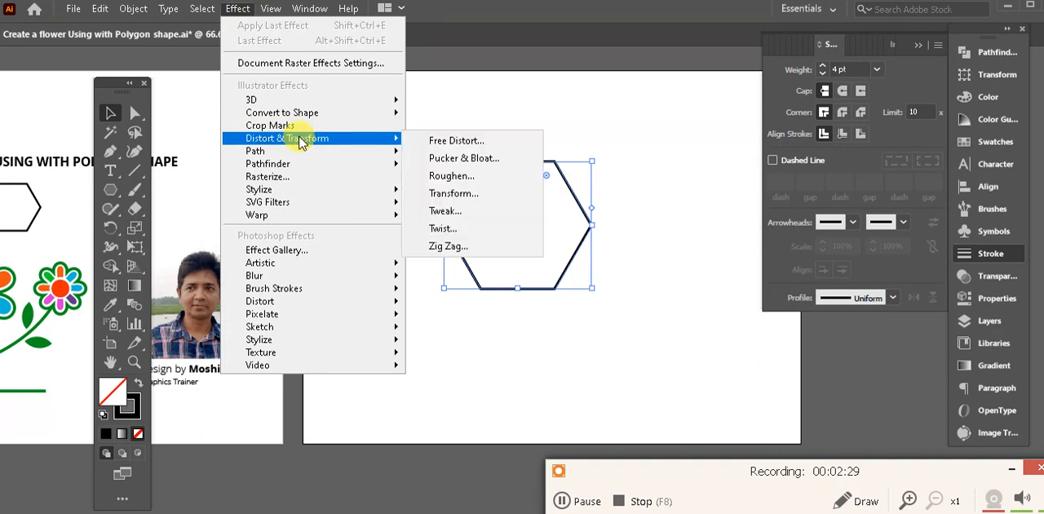
pyautogui.click(487, 160)
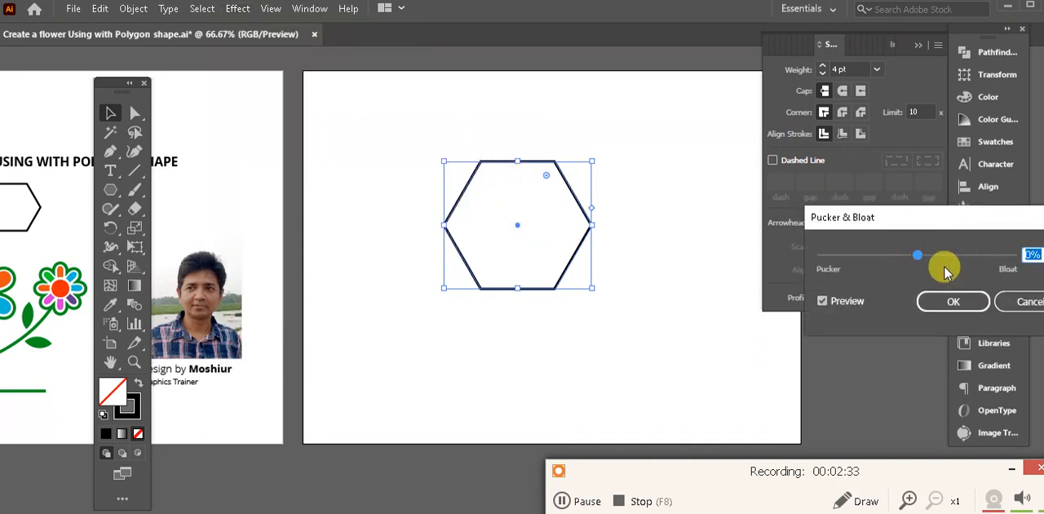
pyautogui.moveTo(933, 226); pyautogui.dragTo(852, 176)
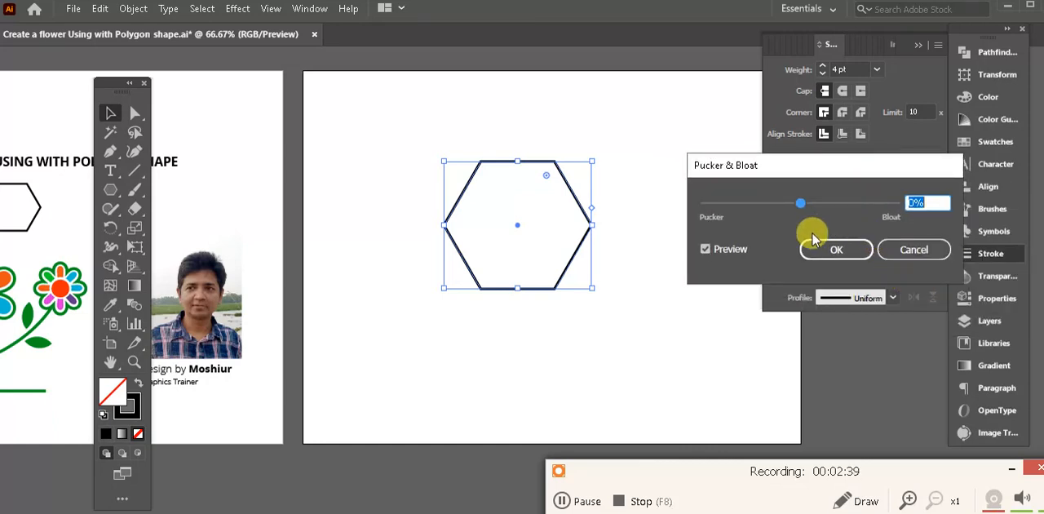
pyautogui.moveTo(799, 209); pyautogui.dragTo(835, 209)
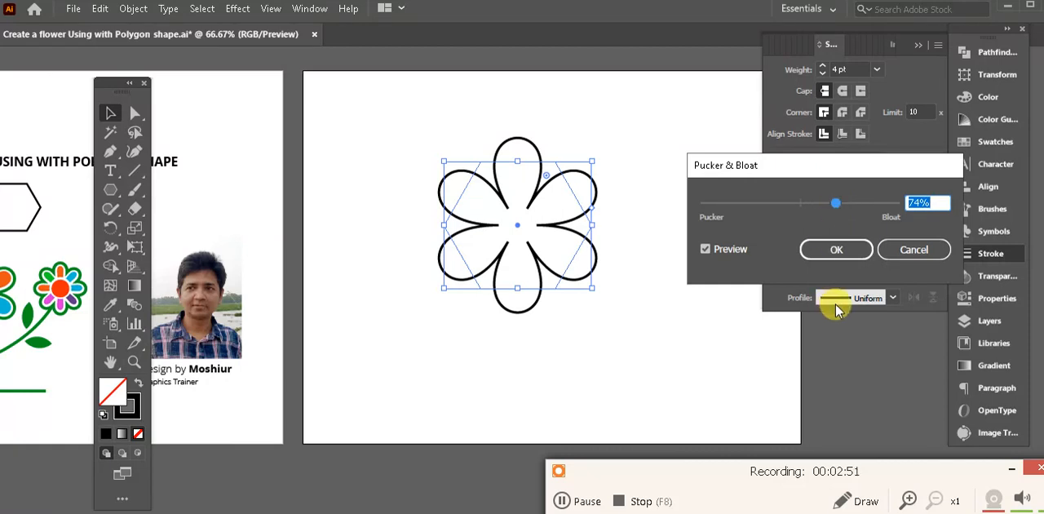
pyautogui.click(853, 256)
pyautogui.moveTo(482, 304); pyautogui.dragTo(555, 284)
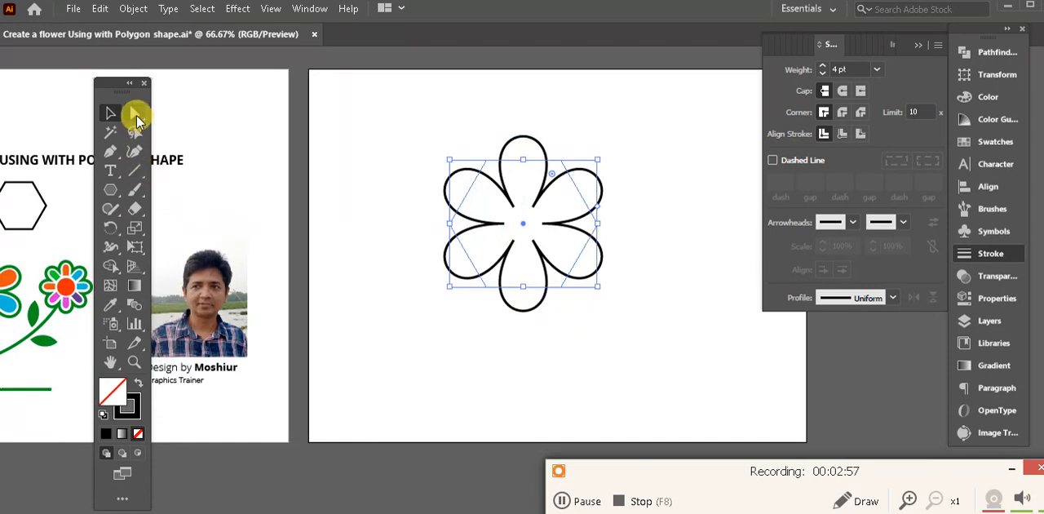
pyautogui.moveTo(340, 275); pyautogui.dragTo(431, 260)
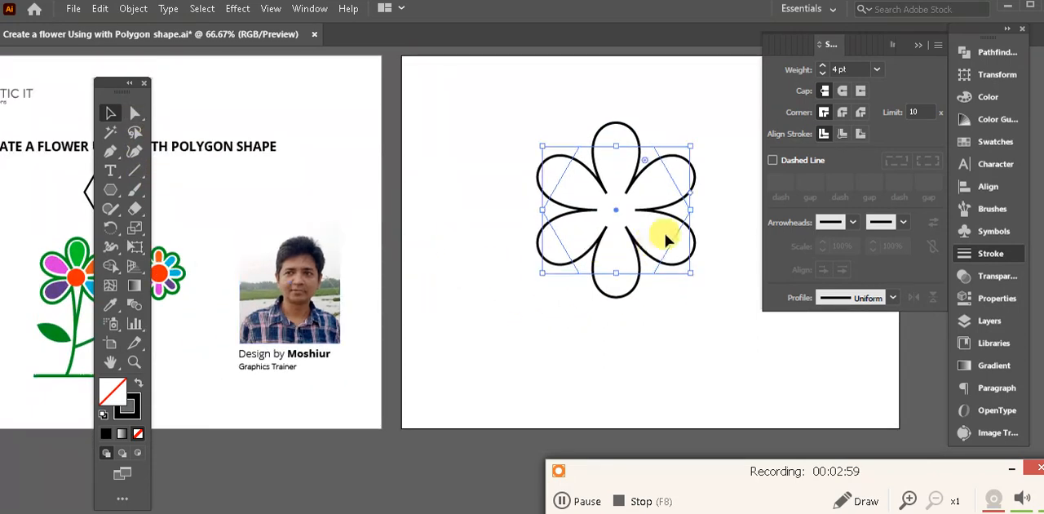
# - Expand the appearance of the bloated hexagon so its path follows the petal outlines, and deselect it
pyautogui.click(140, 116)
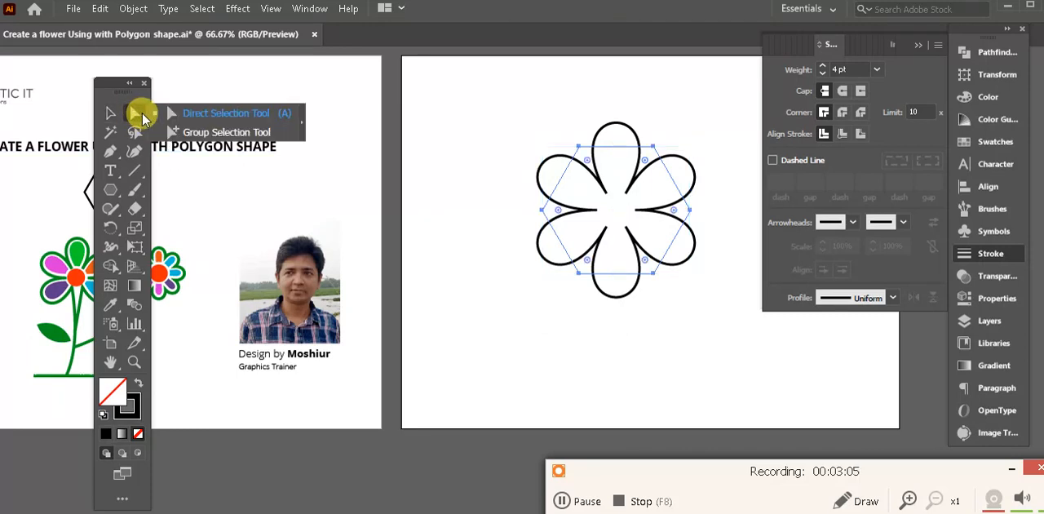
pyautogui.click(625, 302)
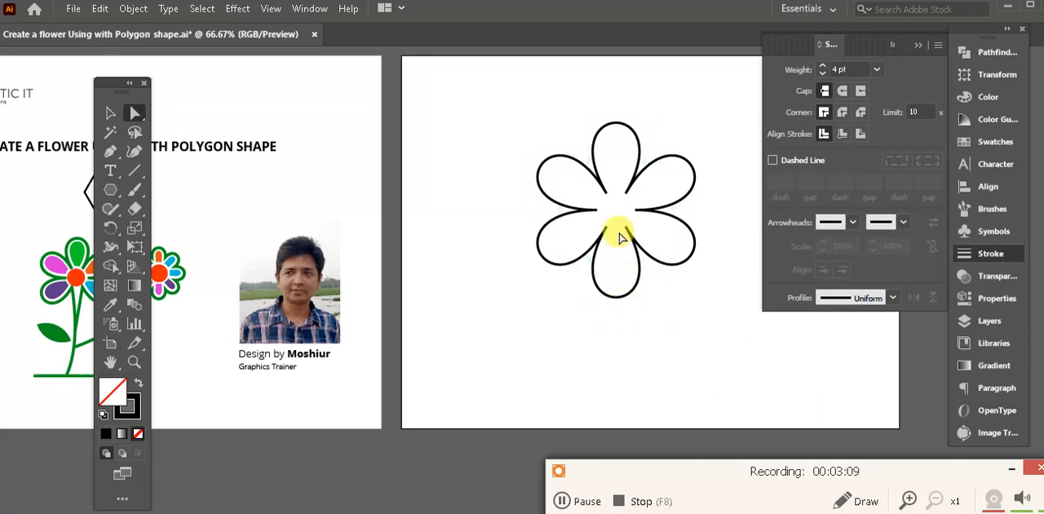
pyautogui.click(598, 257)
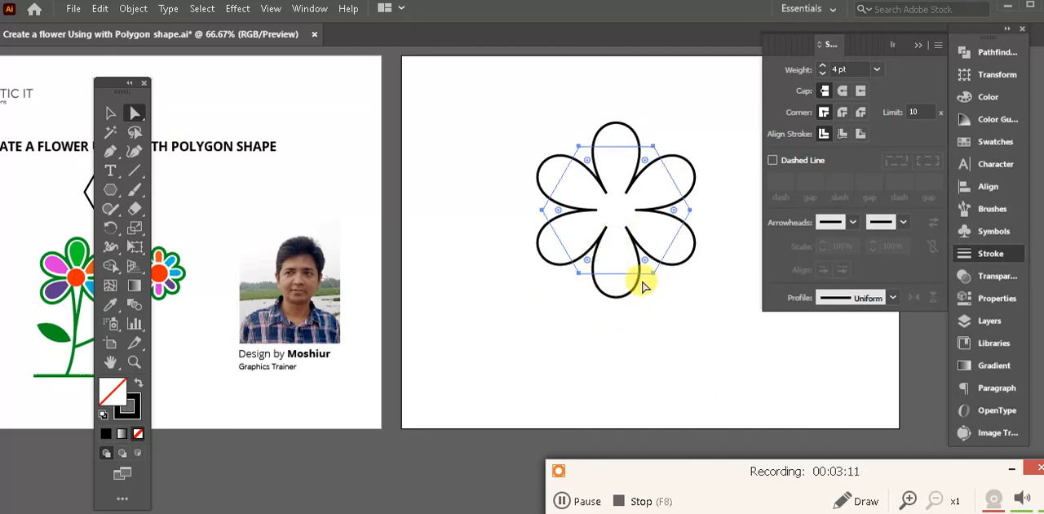
pyautogui.moveTo(644, 281); pyautogui.dragTo(552, 302)
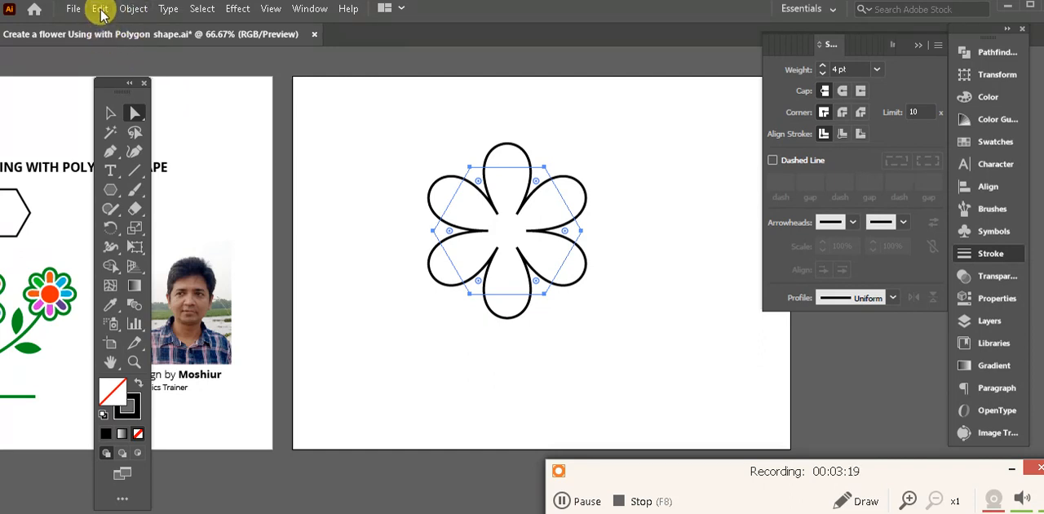
pyautogui.click(133, 9)
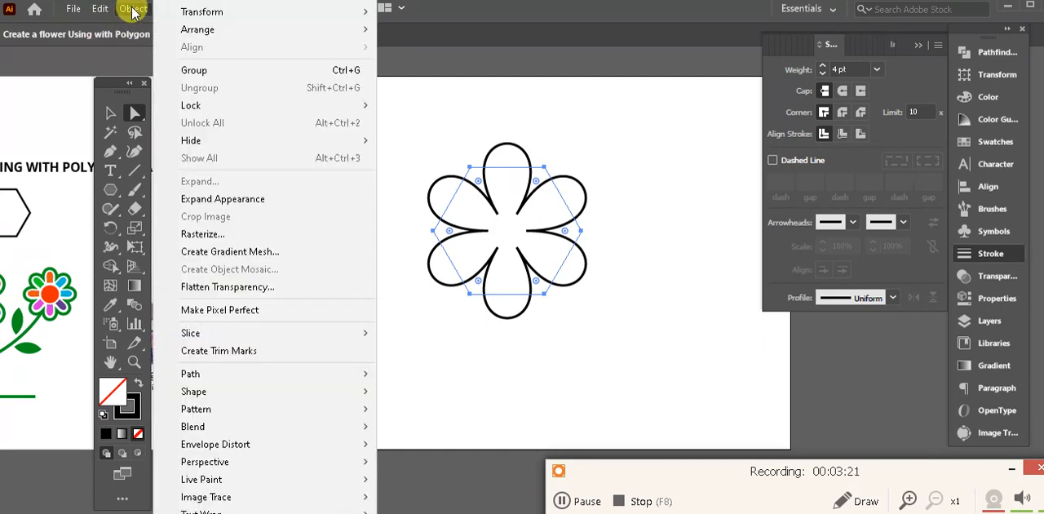
pyautogui.click(302, 204)
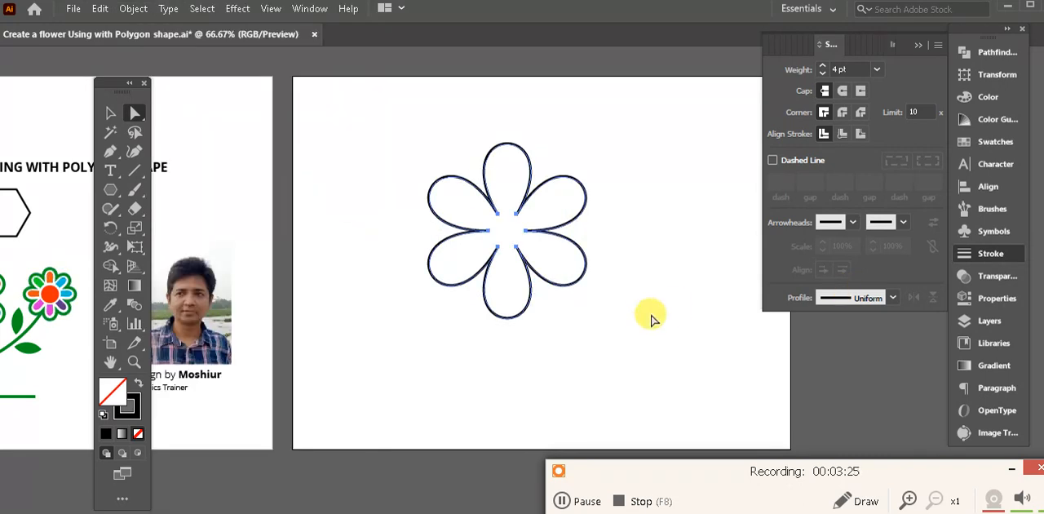
pyautogui.click(626, 326)
pyautogui.moveTo(574, 342); pyautogui.dragTo(590, 313)
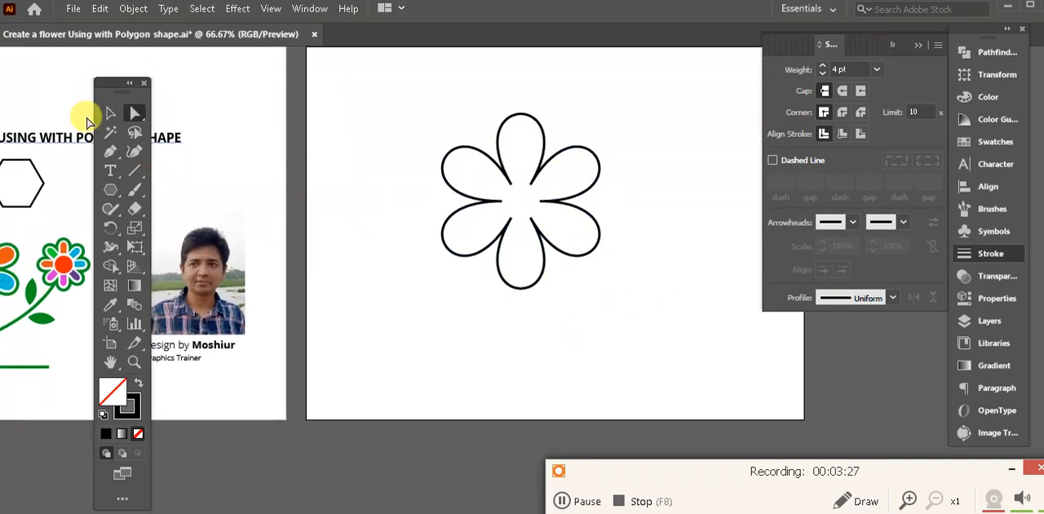
pyautogui.click(111, 113)
pyautogui.scroll(3, 454, 231)
pyautogui.moveTo(587, 301); pyautogui.dragTo(560, 276)
pyautogui.moveTo(542, 240); pyautogui.dragTo(507, 248)
pyautogui.click(597, 265)
pyautogui.click(570, 336)
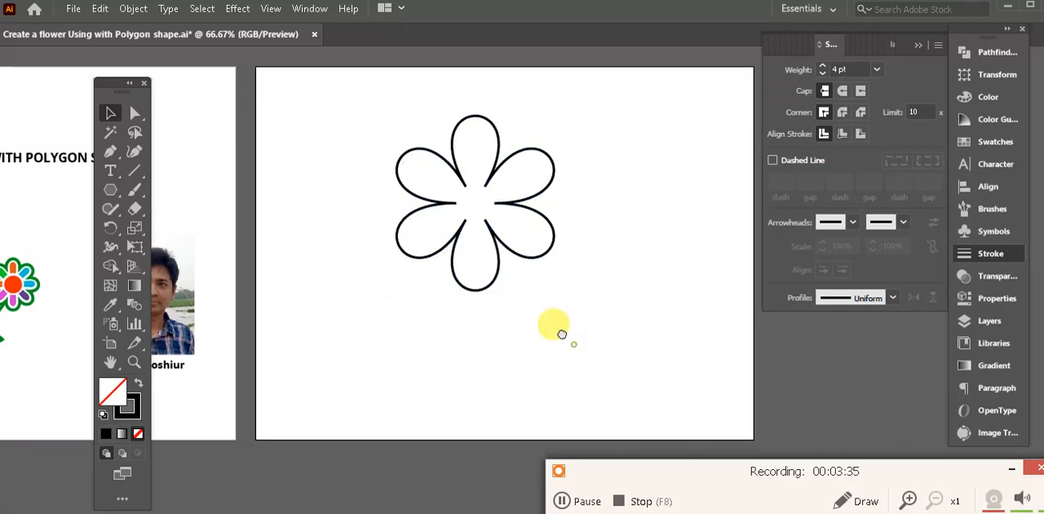
# - Directly select the flower's bottom petal segment and add anchor points along its lower curve
pyautogui.click(135, 118)
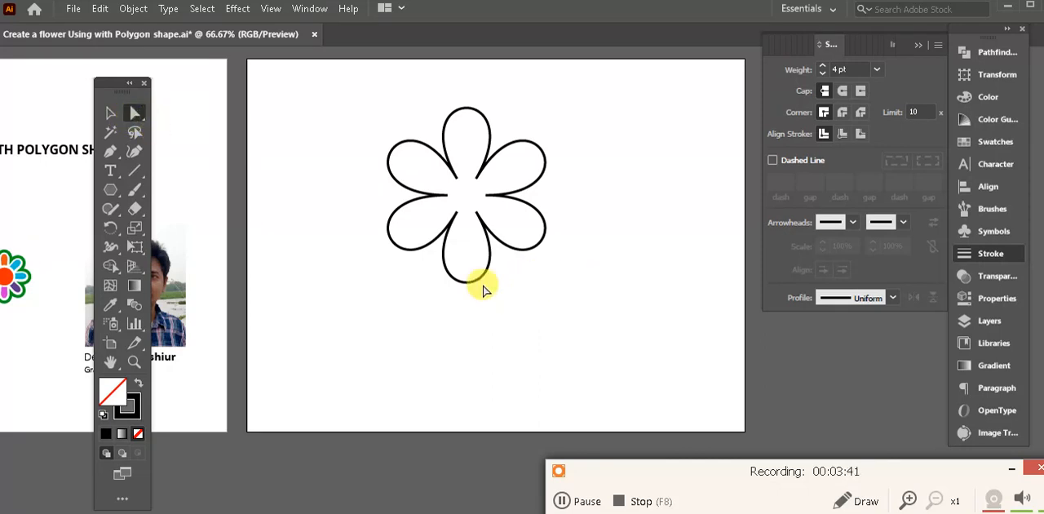
pyautogui.click(459, 284)
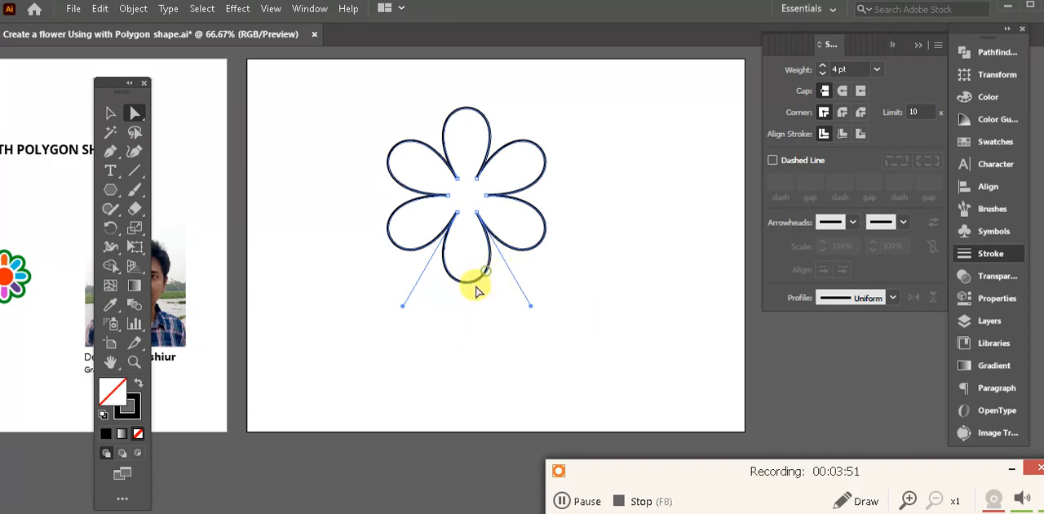
pyautogui.click(134, 113)
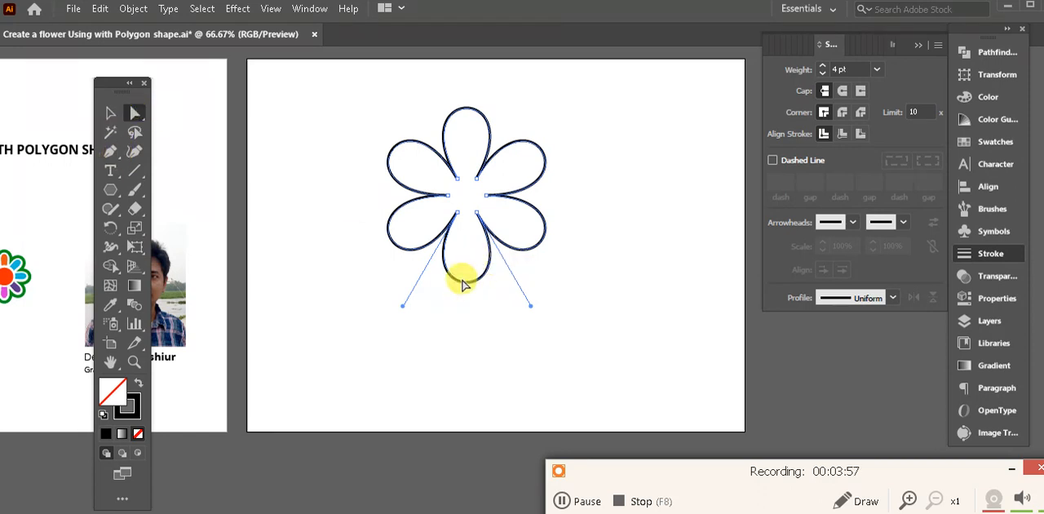
pyautogui.moveTo(134, 118); pyautogui.dragTo(222, 112)
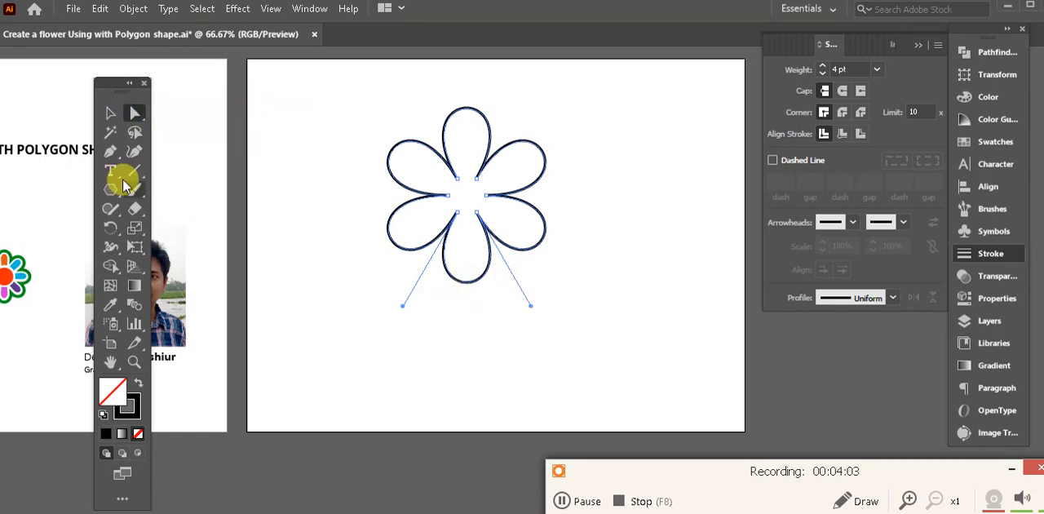
pyautogui.click(110, 151)
pyautogui.moveTo(113, 155); pyautogui.dragTo(214, 179)
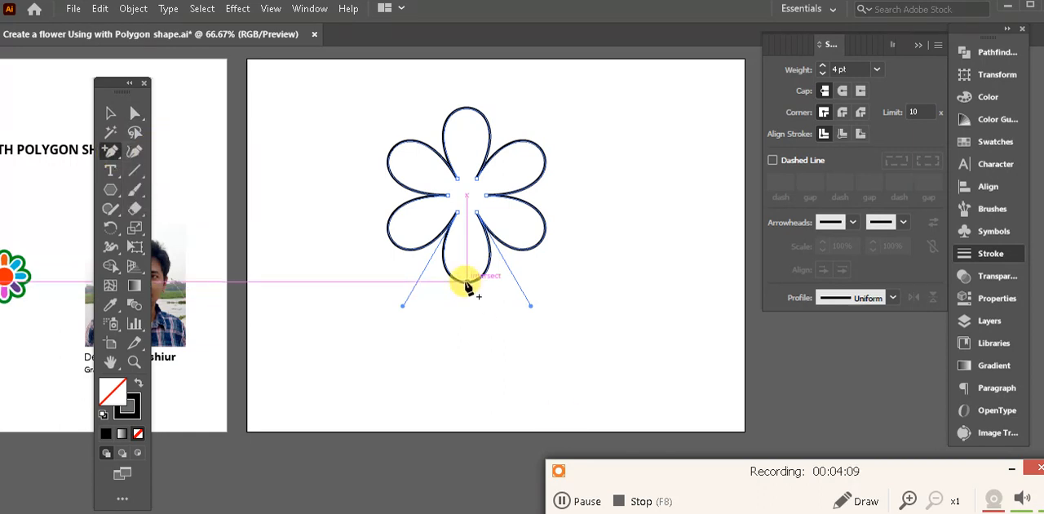
pyautogui.click(464, 283)
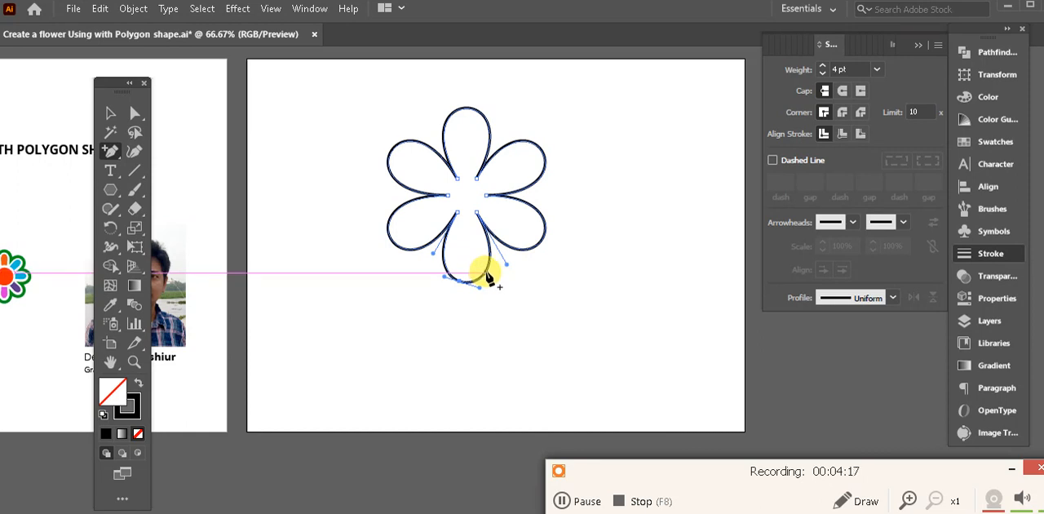
pyautogui.click(441, 264)
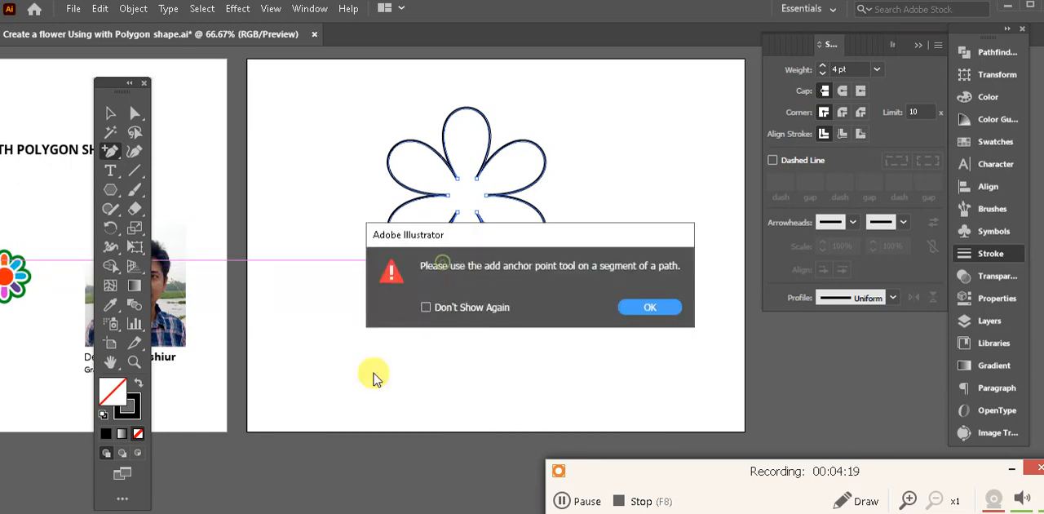
pyautogui.click(667, 305)
# - Delete the bottom petal by removing its anchor points, leaving a gap in the flower outline, and deselect the path
pyautogui.click(136, 114)
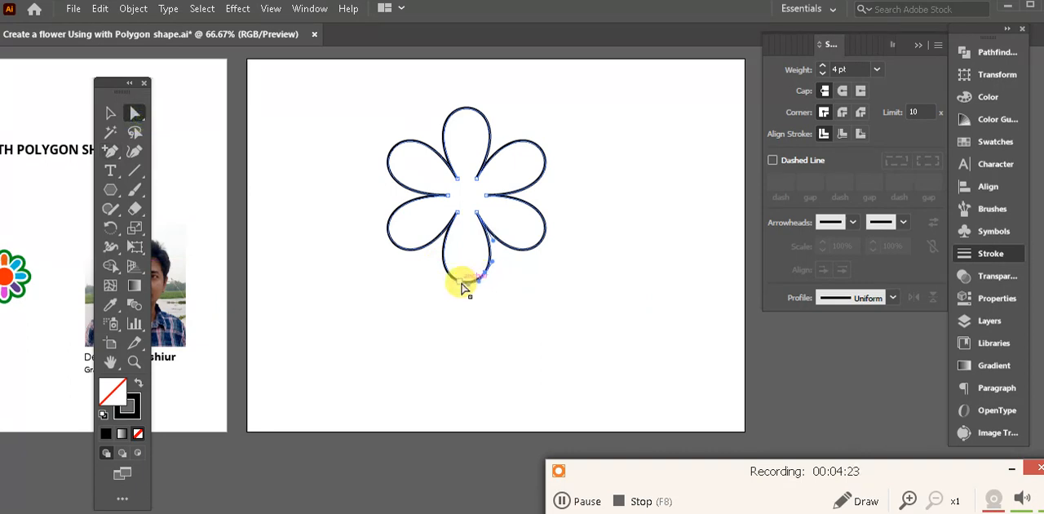
pyautogui.click(461, 282)
pyautogui.press('Delete')
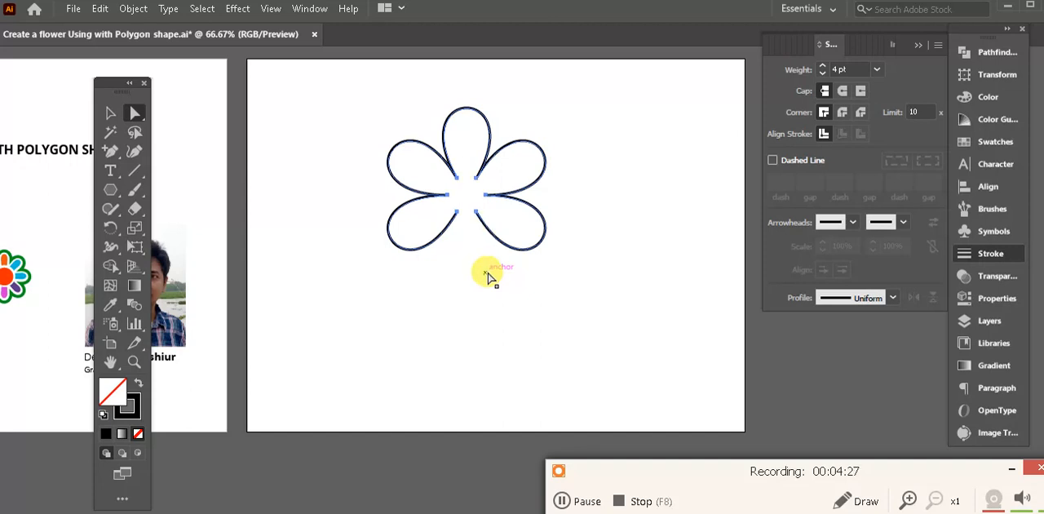
pyautogui.click(487, 342)
pyautogui.moveTo(440, 300); pyautogui.dragTo(476, 330)
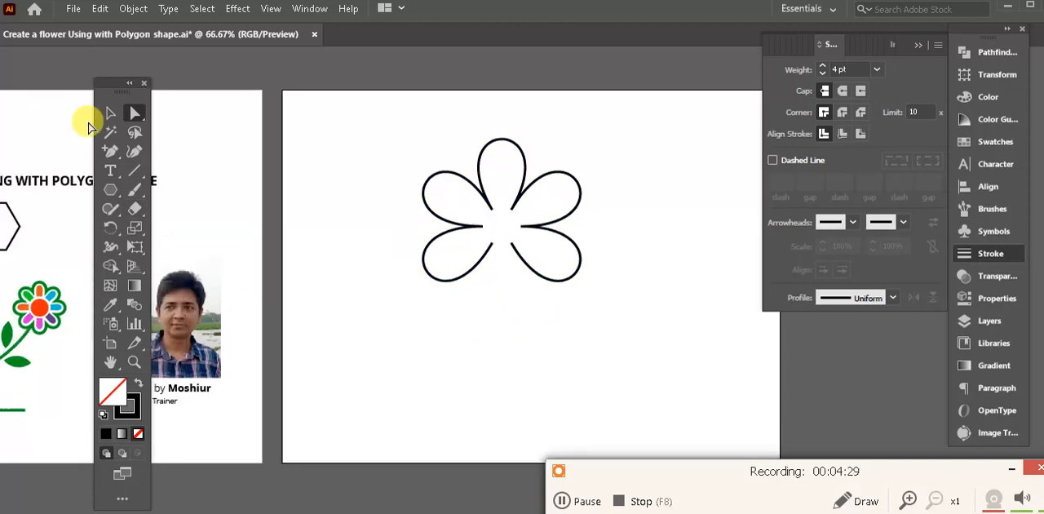
# - Draw a curved stem with the Pen tool from the open end of the lower-left petal, sweeping down to the lower left, and deselect it
pyautogui.moveTo(113, 157); pyautogui.dragTo(172, 158)
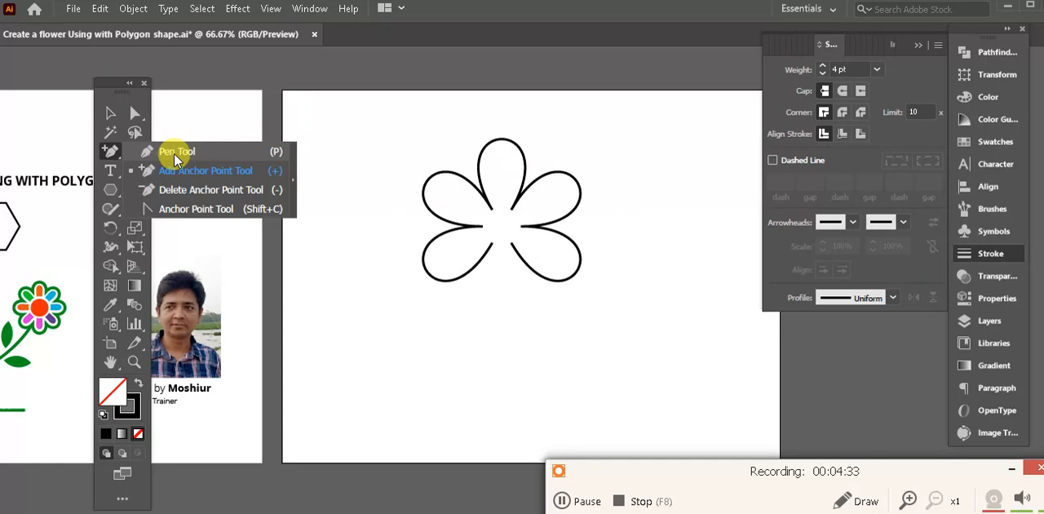
pyautogui.click(173, 153)
pyautogui.moveTo(492, 269); pyautogui.dragTo(492, 123)
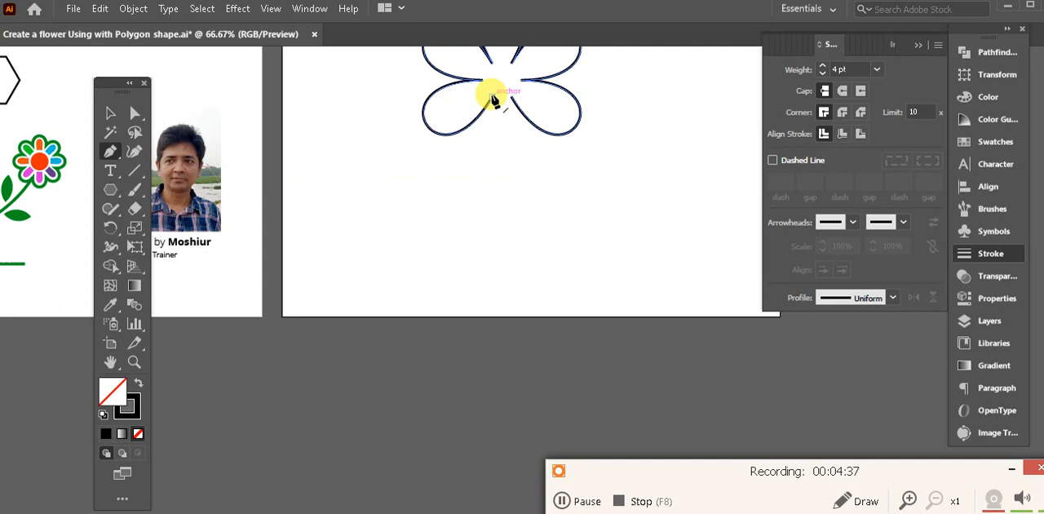
pyautogui.click(492, 96)
pyautogui.moveTo(503, 182); pyautogui.dragTo(482, 306)
pyautogui.moveTo(438, 339)
pyautogui.mouseDown()
pyautogui.moveTo(439, 326)
pyautogui.moveTo(319, 402)
pyautogui.moveTo(312, 416)
pyautogui.moveTo(323, 413)
pyautogui.mouseUp()
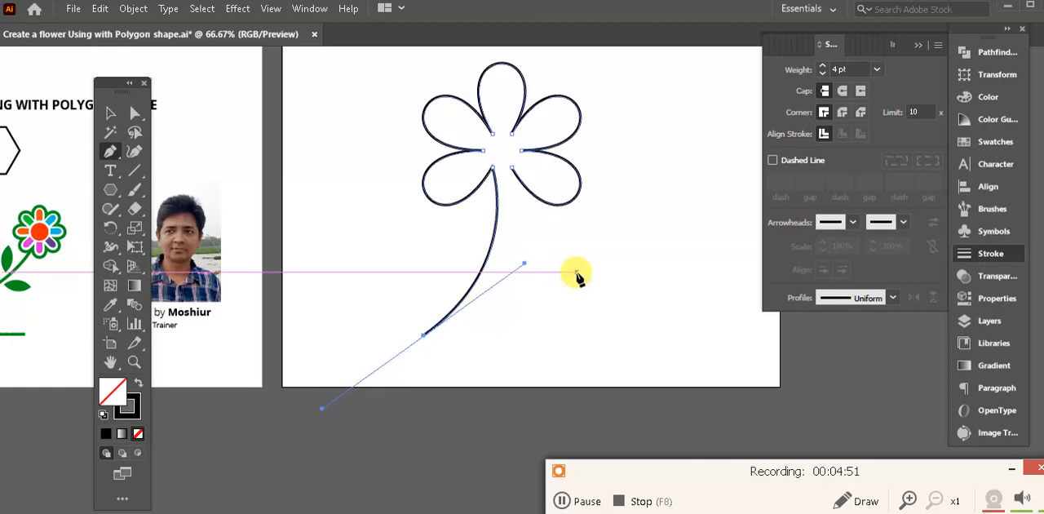
pyautogui.click(110, 113)
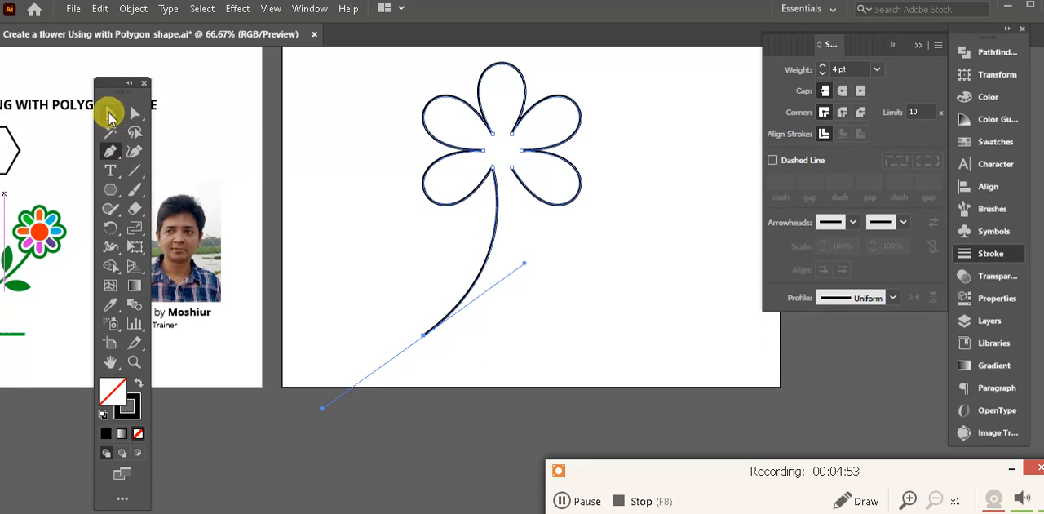
pyautogui.click(602, 332)
# - Draw a connecting path with the Pen tool from the upper part of the stem to the open end of the lower-right petal
pyautogui.click(110, 151)
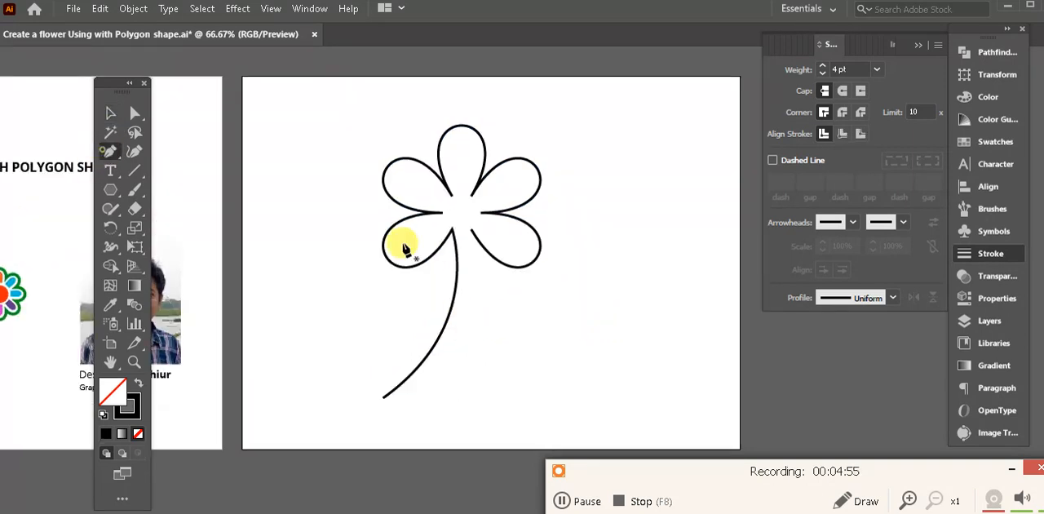
pyautogui.click(472, 233)
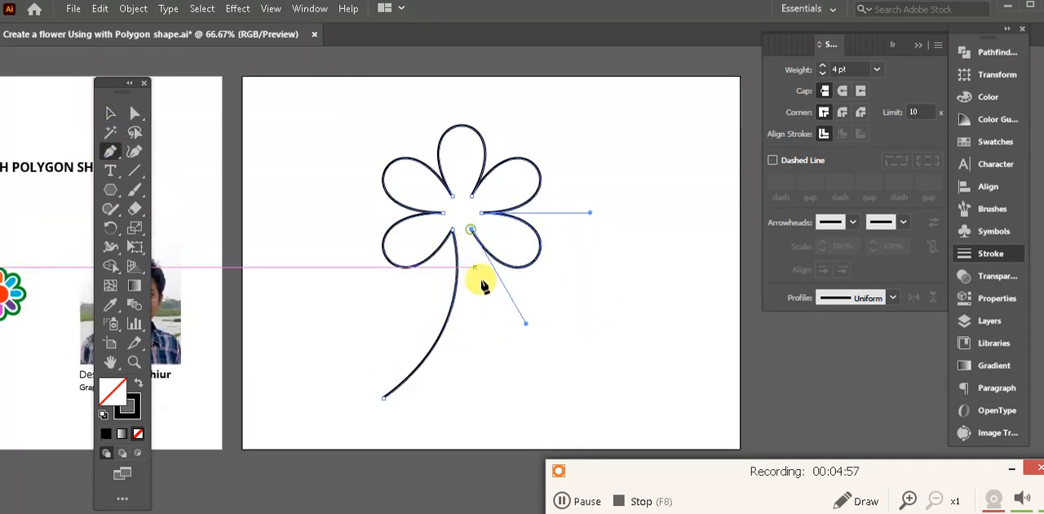
pyautogui.scroll(-2, 494, 273)
pyautogui.keyDown('ctrl'); pyautogui.click(504, 280); pyautogui.keyUp('ctrl')
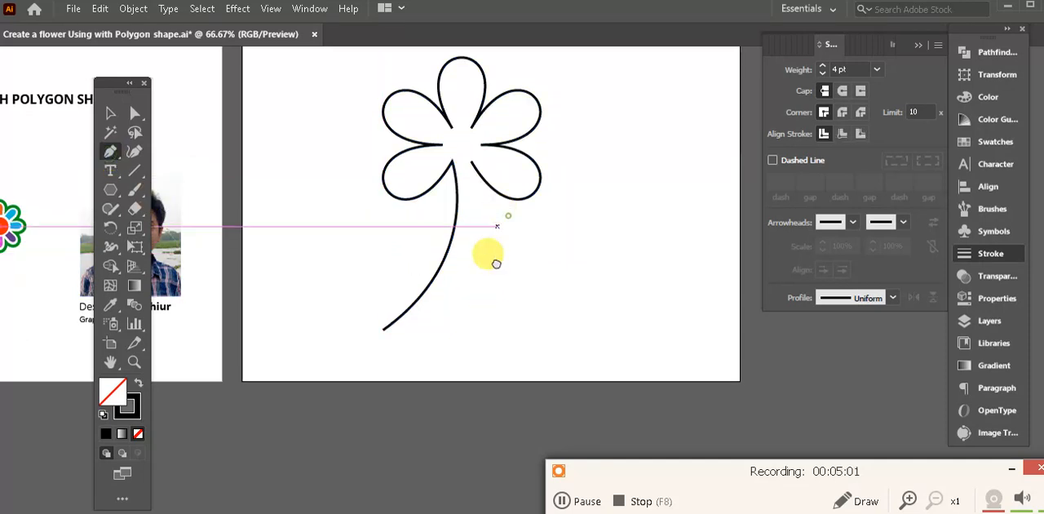
pyautogui.moveTo(488, 253); pyautogui.dragTo(466, 376)
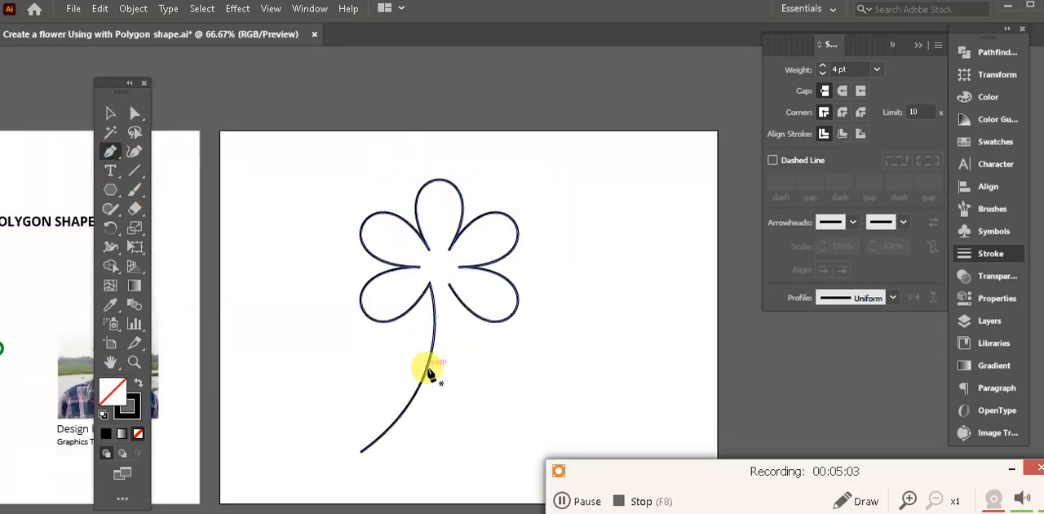
pyautogui.click(432, 343)
pyautogui.moveTo(442, 300); pyautogui.dragTo(441, 339)
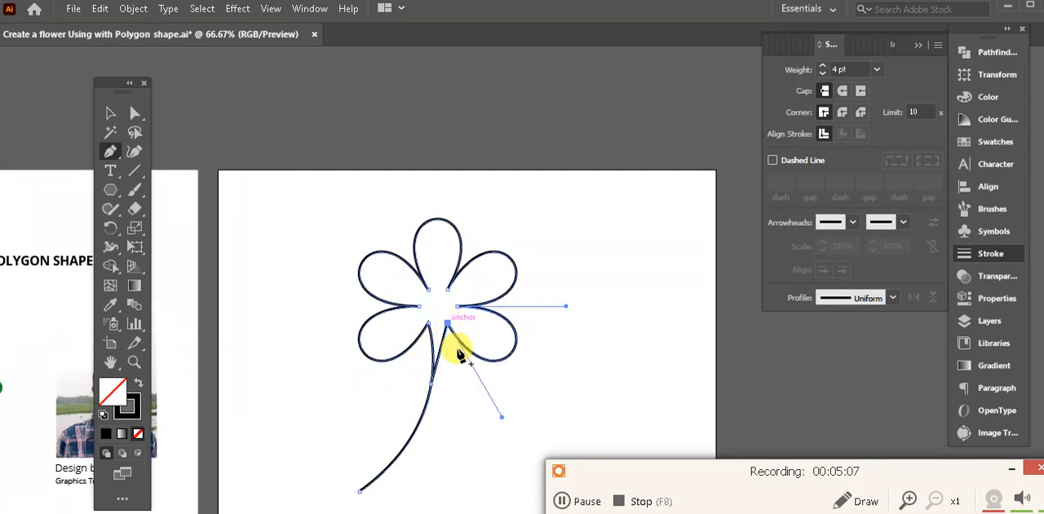
pyautogui.click(448, 326)
pyautogui.keyDown('ctrl'); pyautogui.click(444, 447); pyautogui.keyUp('ctrl')
pyautogui.moveTo(477, 450); pyautogui.dragTo(512, 330)
pyautogui.moveTo(449, 324); pyautogui.dragTo(505, 399)
pyautogui.moveTo(317, 261); pyautogui.dragTo(472, 243)
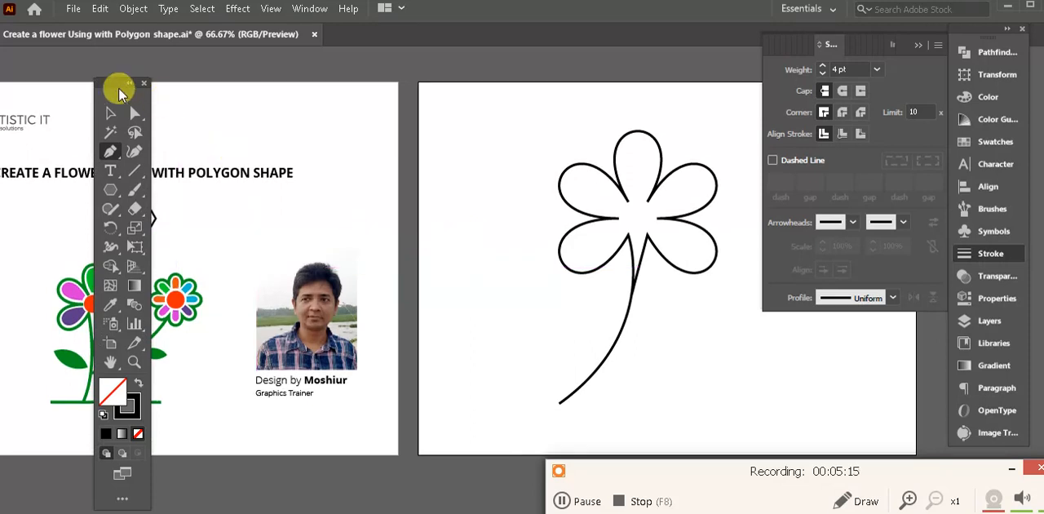
# - Draw a small circle in the empty center of the flower with the Ellipse tool and deselect it
pyautogui.moveTo(117, 86); pyautogui.dragTo(96, 88)
pyautogui.moveTo(547, 246); pyautogui.dragTo(475, 267)
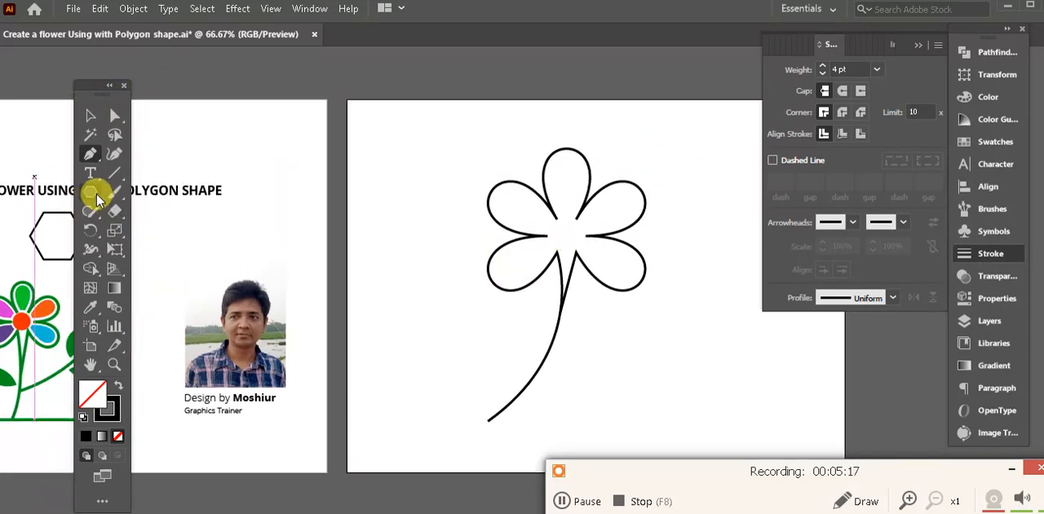
pyautogui.moveTo(96, 198); pyautogui.dragTo(243, 225)
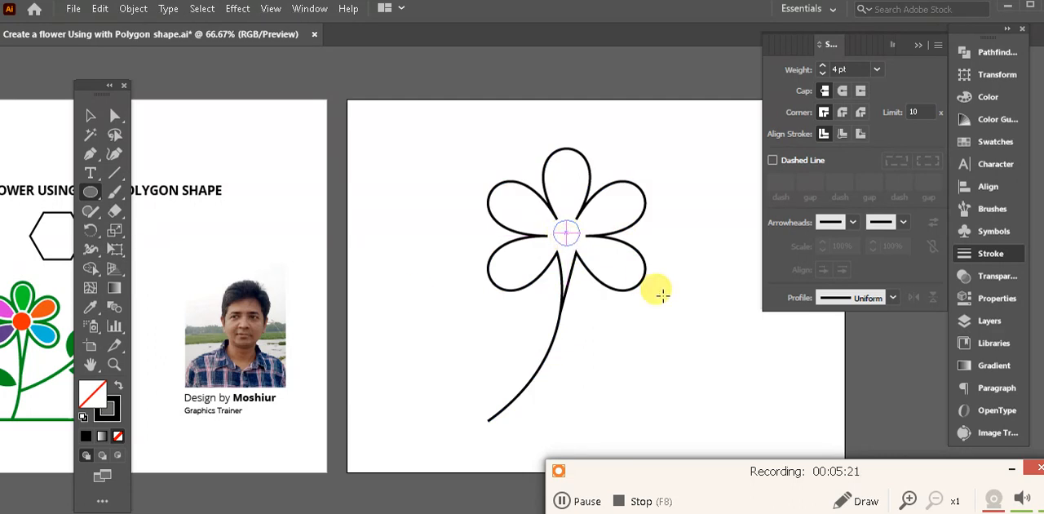
pyautogui.click(91, 118)
pyautogui.moveTo(401, 255); pyautogui.dragTo(482, 222)
pyautogui.press('Tab')
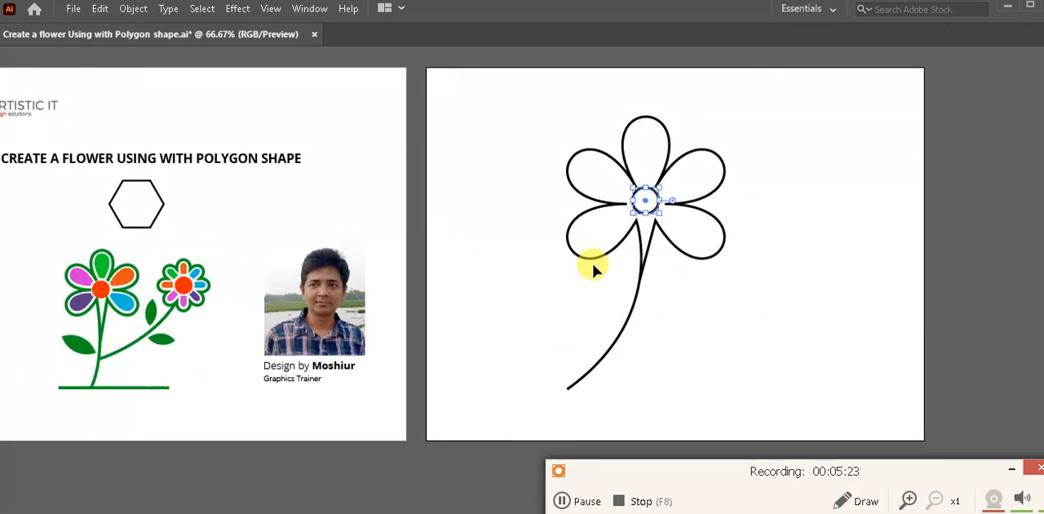
pyautogui.moveTo(566, 291); pyautogui.dragTo(608, 320)
pyautogui.click(785, 351)
pyautogui.moveTo(795, 343); pyautogui.dragTo(677, 344)
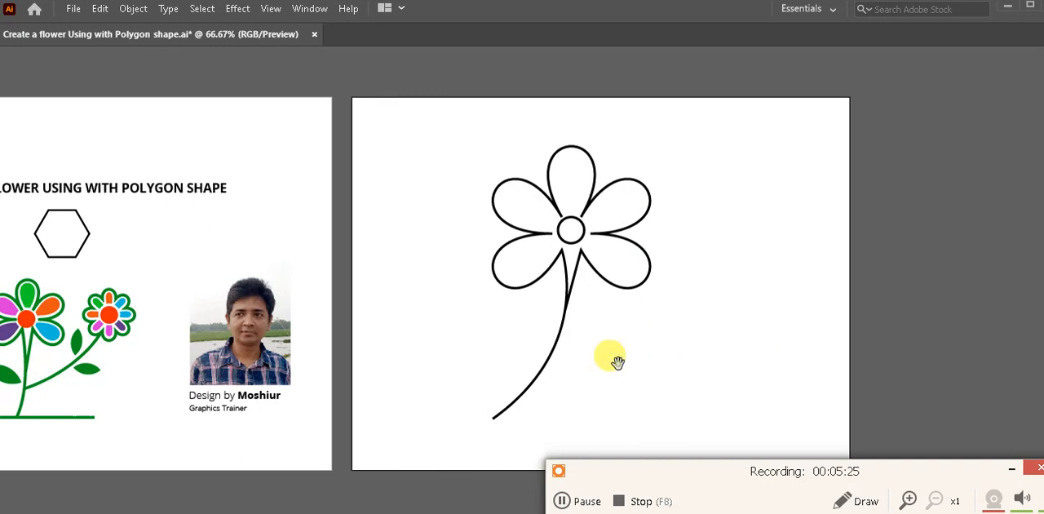
pyautogui.moveTo(618, 362); pyautogui.dragTo(654, 347)
pyautogui.moveTo(718, 333); pyautogui.dragTo(669, 340)
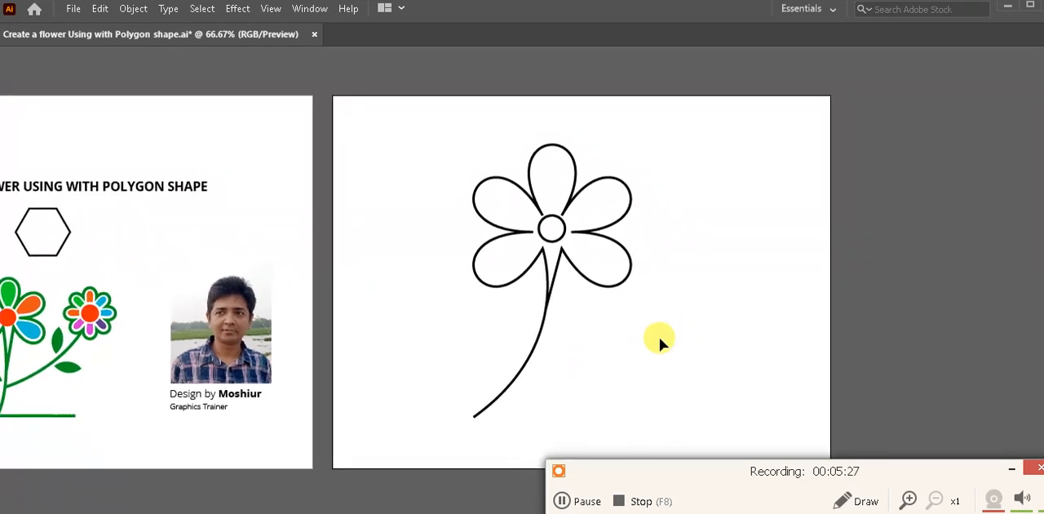
pyautogui.press('Tab')
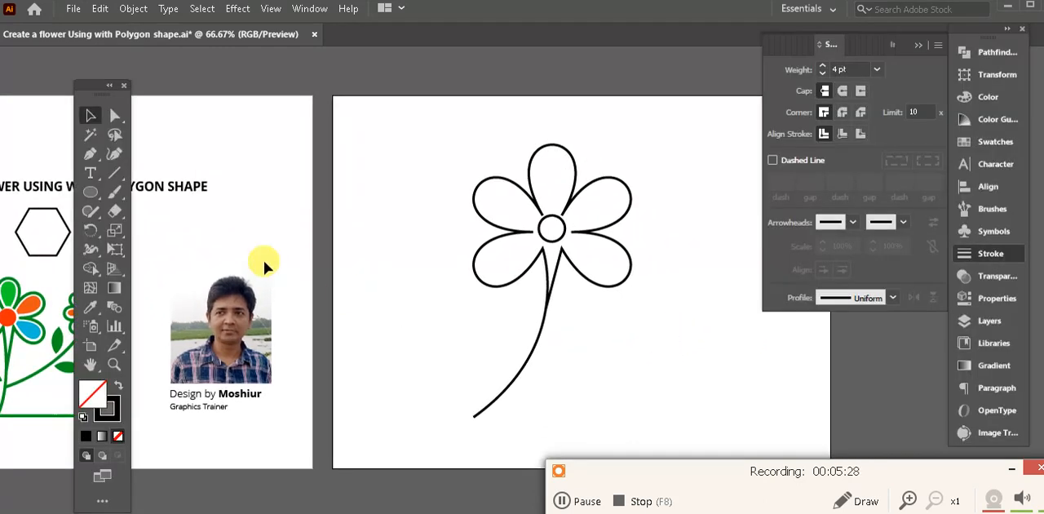
pyautogui.click(94, 154)
pyautogui.press('Tab')
pyautogui.moveTo(533, 297); pyautogui.dragTo(419, 327)
pyautogui.press('Tab')
pyautogui.moveTo(498, 310); pyautogui.dragTo(440, 308)
# - Select the whole flower with its stem, scale it down proportionally, and place it in the left part of the artboard
pyautogui.click(91, 118)
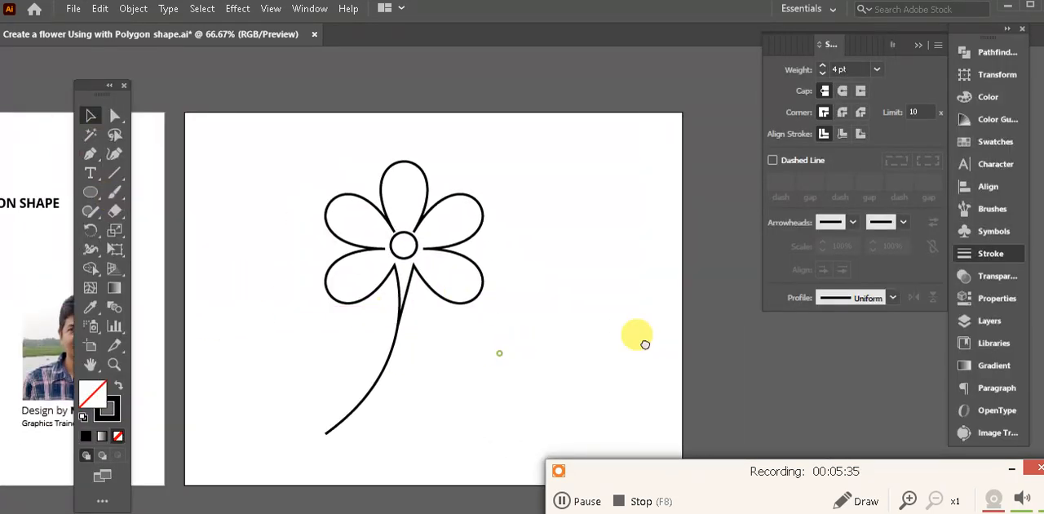
pyautogui.hscroll(-5, 642, 342)
pyautogui.click(569, 185)
pyautogui.moveTo(605, 154); pyautogui.dragTo(582, 169)
pyautogui.moveTo(546, 226); pyautogui.dragTo(626, 263)
pyautogui.moveTo(625, 295); pyautogui.dragTo(535, 301)
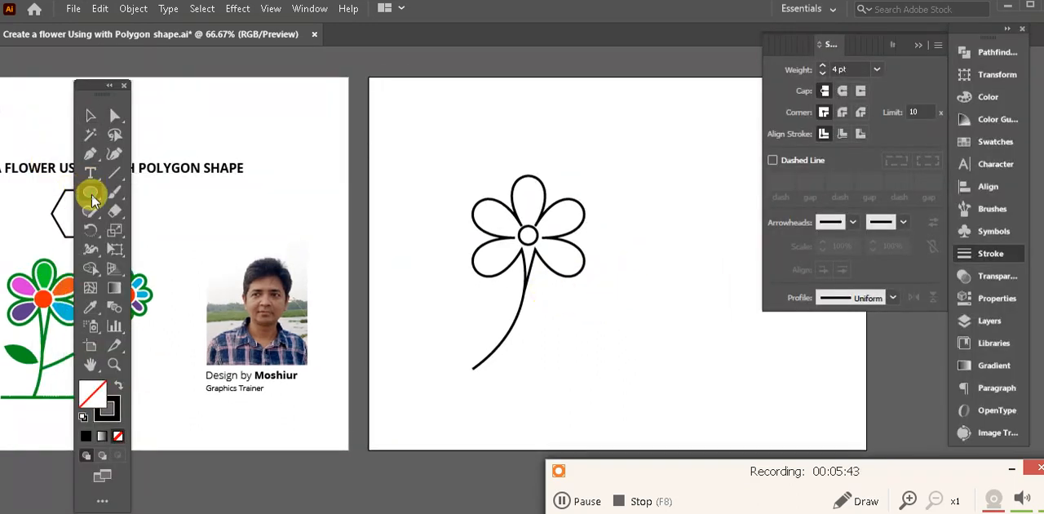
# - Draw a hexagon with the Polygon tool to the right of the flower, slightly smaller than the flower head
pyautogui.rightClick(92, 196)
pyautogui.click(180, 248)
pyautogui.moveTo(552, 262); pyautogui.dragTo(430, 266)
pyautogui.moveTo(570, 261); pyautogui.dragTo(582, 289)
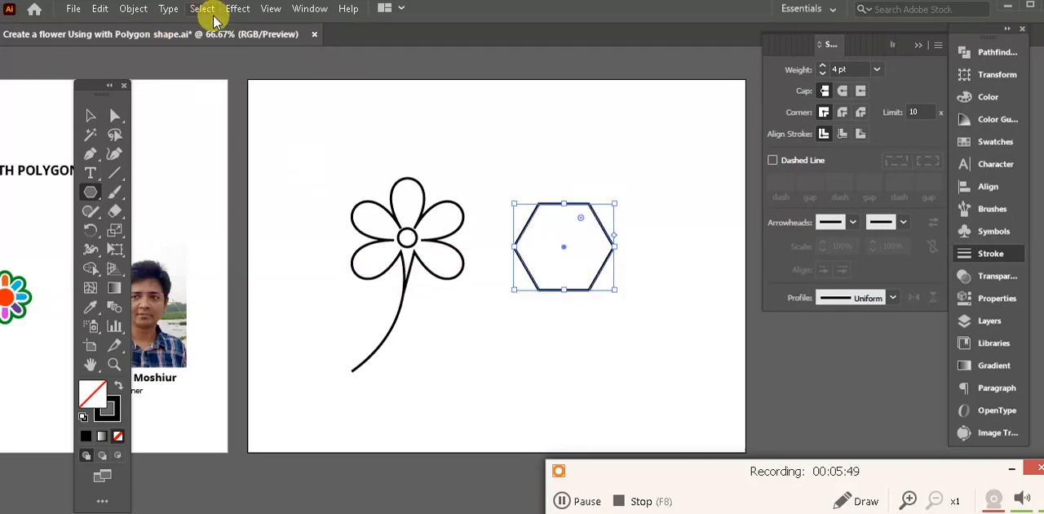
# - Apply a Pucker & Bloat effect of 81% to the new hexagon to shape it into a six-petal flower
pyautogui.click(239, 10)
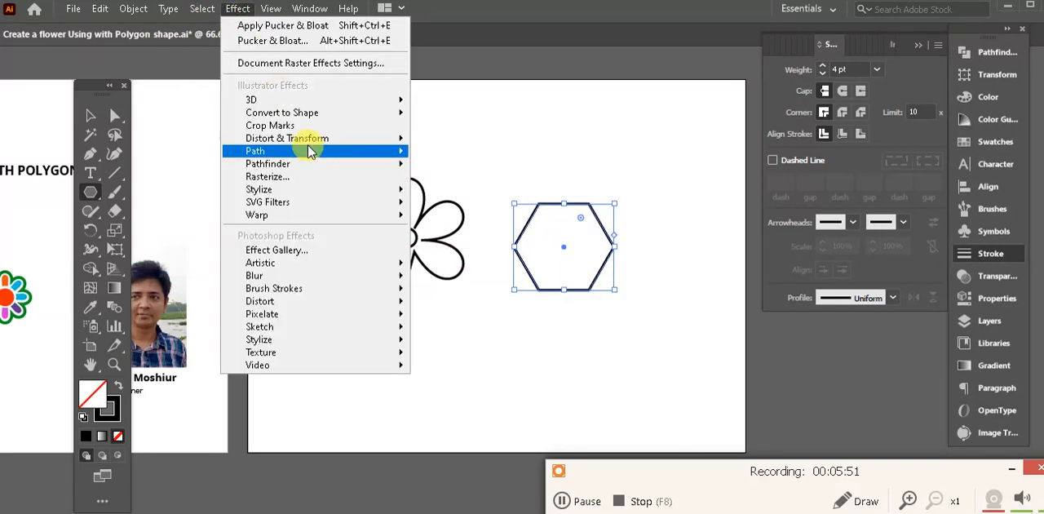
pyautogui.moveTo(327, 143)
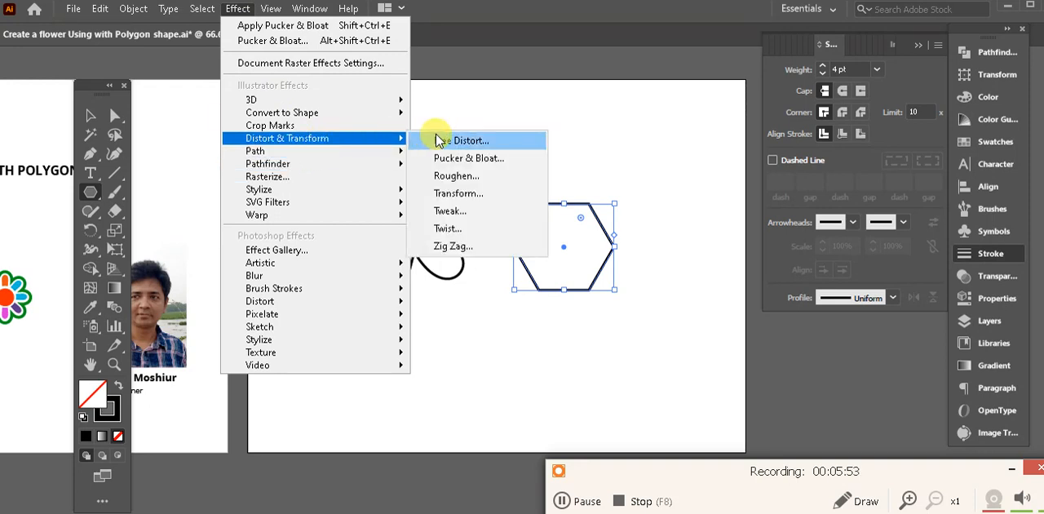
pyautogui.click(488, 158)
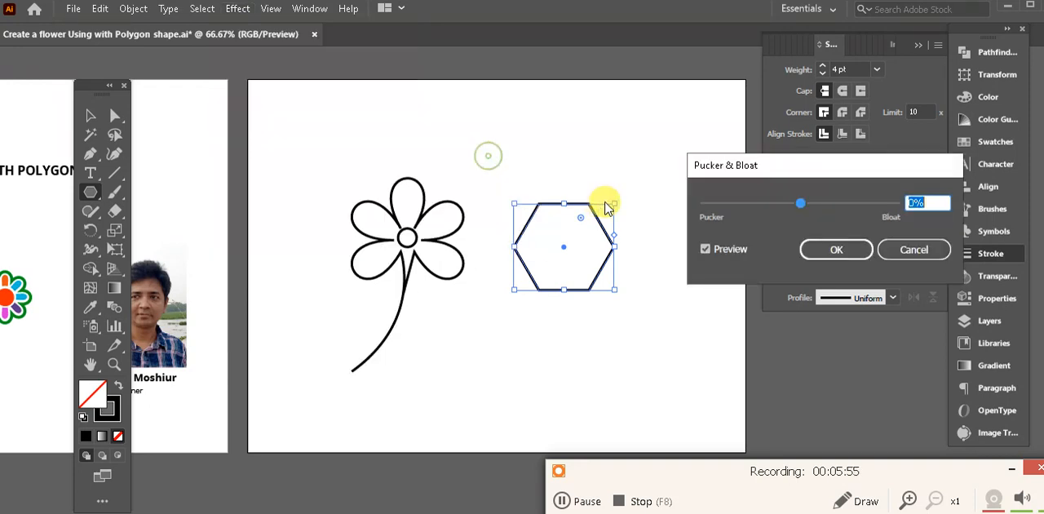
pyautogui.click(828, 205)
pyautogui.moveTo(849, 206)
pyautogui.mouseDown()
pyautogui.moveTo(824, 204)
pyautogui.moveTo(839, 204)
pyautogui.mouseUp()
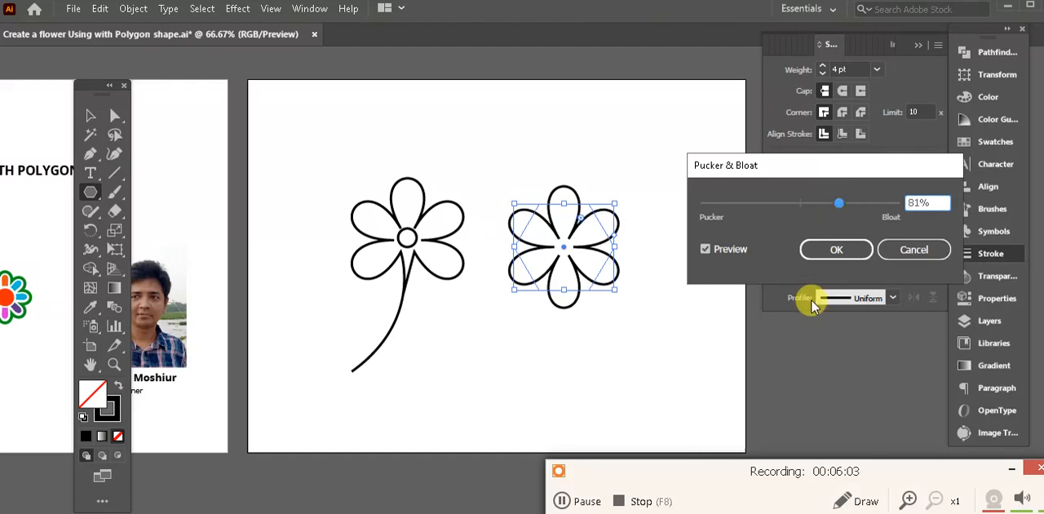
pyautogui.click(840, 251)
# - Expand the appearance of the second flower so its path follows the petal outlines
pyautogui.click(88, 117)
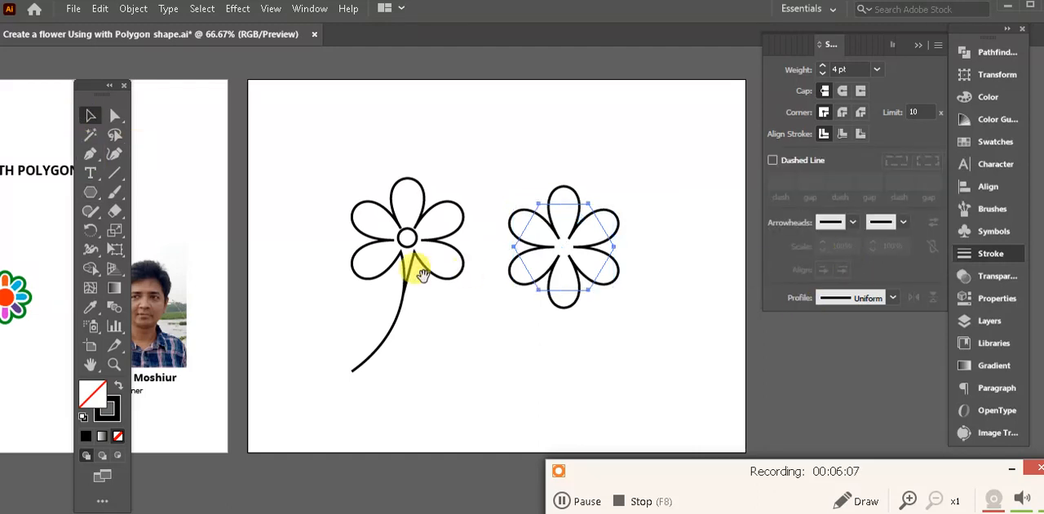
pyautogui.moveTo(419, 263); pyautogui.dragTo(497, 256)
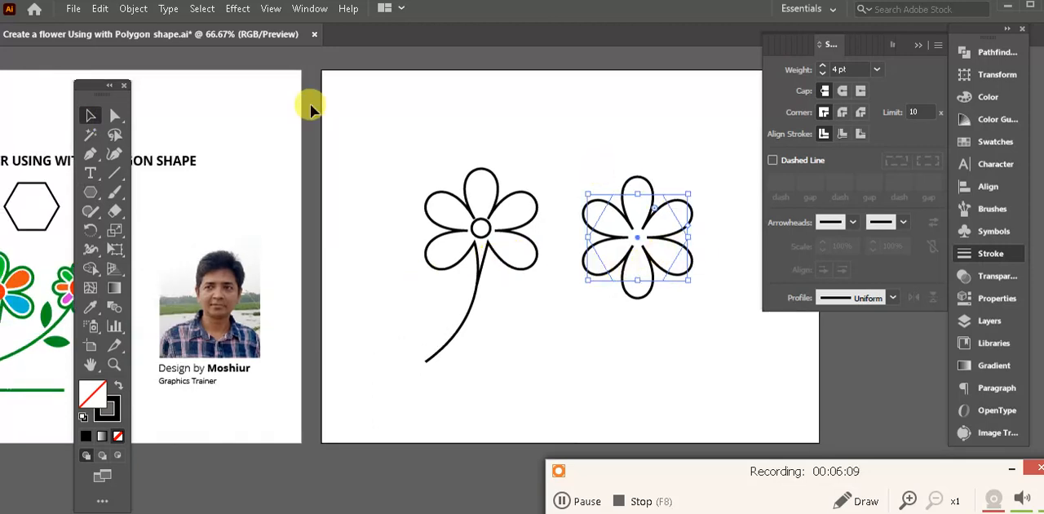
pyautogui.click(132, 9)
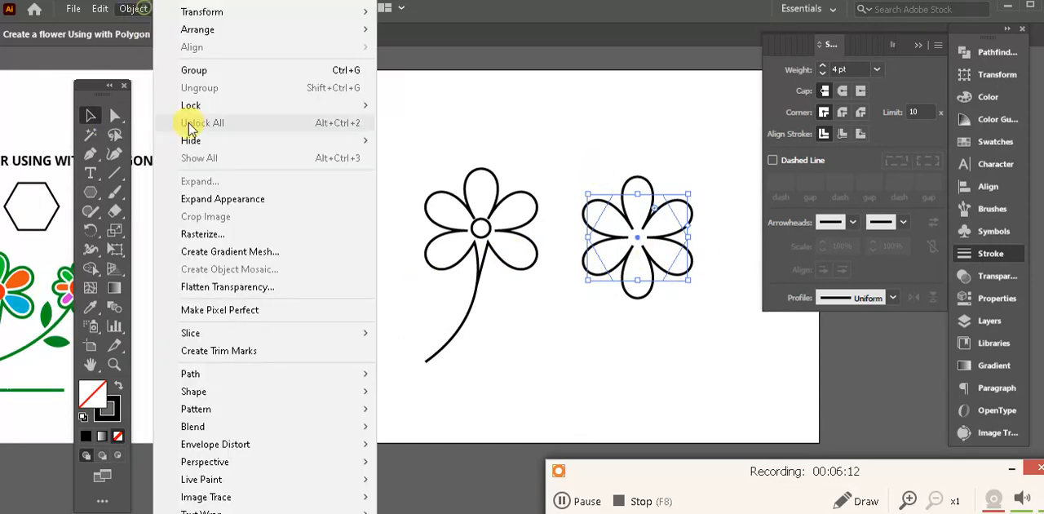
pyautogui.click(245, 199)
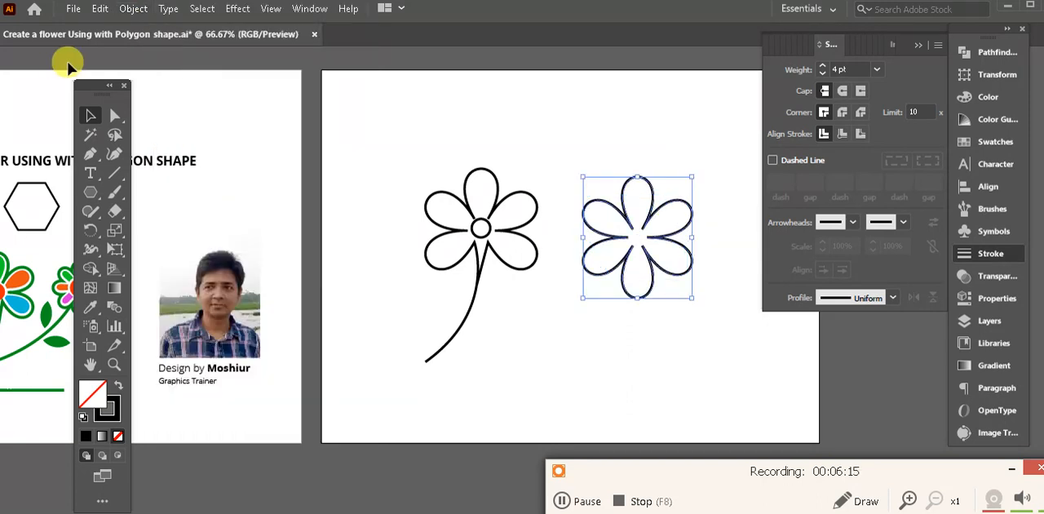
# - Scale the second flower down to a little over half its size, place it close beside the first flower, and deselect it
pyautogui.moveTo(694, 174); pyautogui.dragTo(602, 209)
pyautogui.moveTo(625, 263); pyautogui.dragTo(713, 166)
pyautogui.moveTo(612, 205); pyautogui.dragTo(609, 254)
pyautogui.click(550, 337)
# - Draw a curved branch with the Pen tool from the middle of the main stem to the small flower's center and deselect it
pyautogui.click(90, 155)
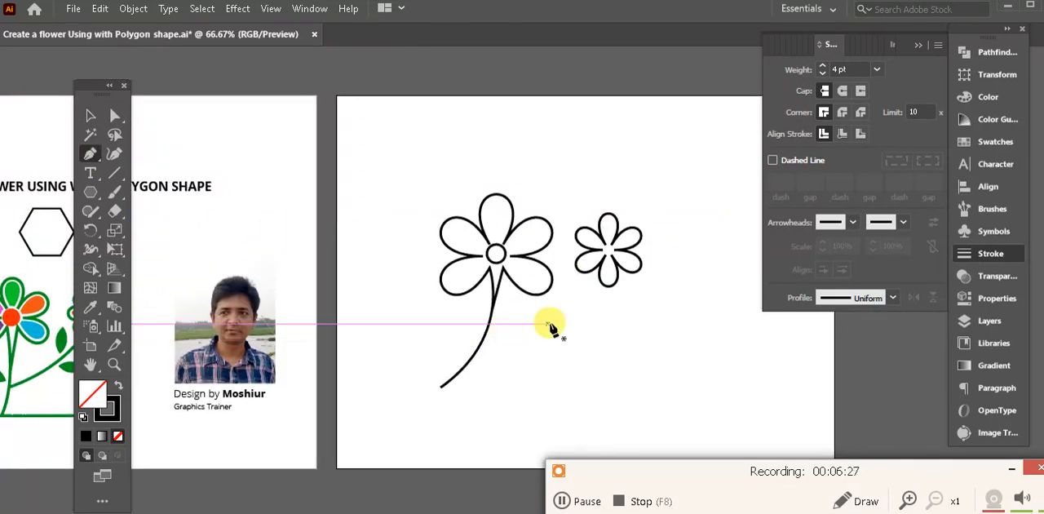
pyautogui.click(483, 341)
pyautogui.moveTo(588, 284); pyautogui.dragTo(532, 348)
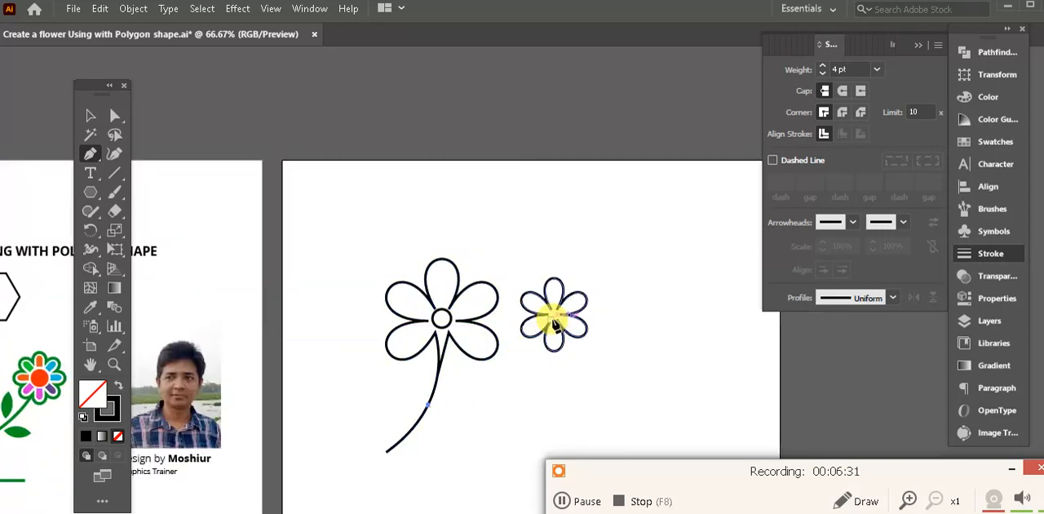
pyautogui.moveTo(551, 321); pyautogui.dragTo(674, 175)
pyautogui.click(90, 115)
pyautogui.click(629, 258)
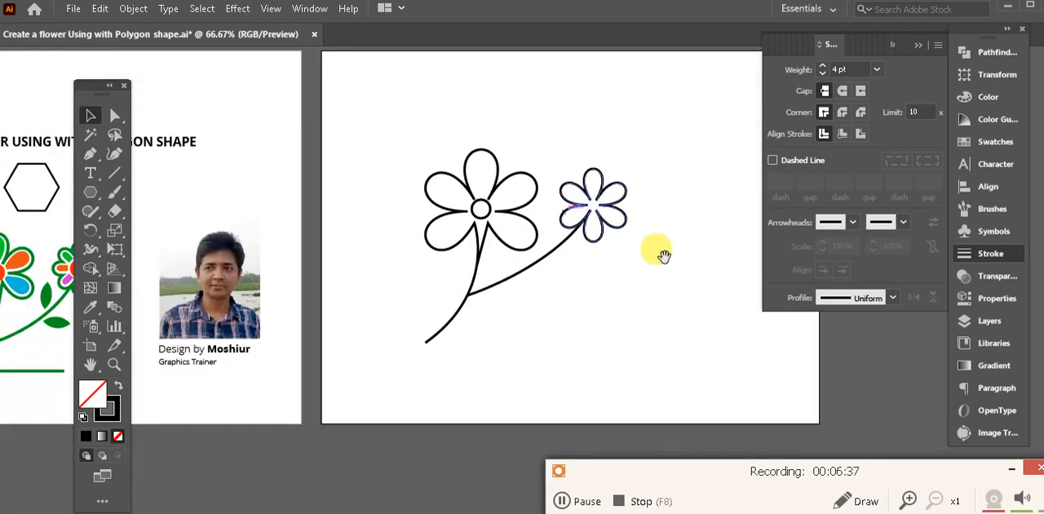
# - Draw a small circle at the center of the small flower with the Ellipse tool, fine-tune its placement, and deselect it
pyautogui.moveTo(662, 248); pyautogui.dragTo(676, 274)
pyautogui.moveTo(618, 308); pyautogui.dragTo(622, 319)
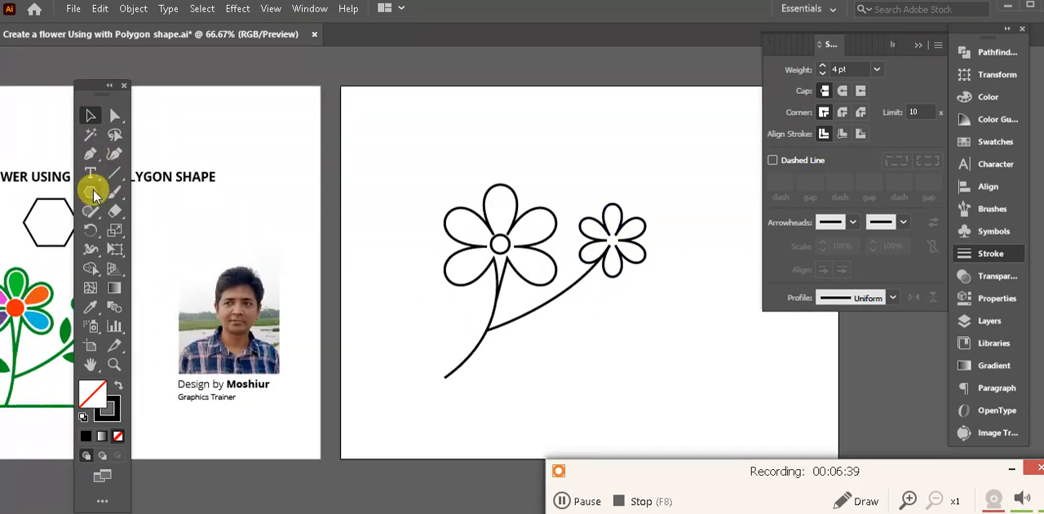
pyautogui.moveTo(95, 194); pyautogui.dragTo(154, 227)
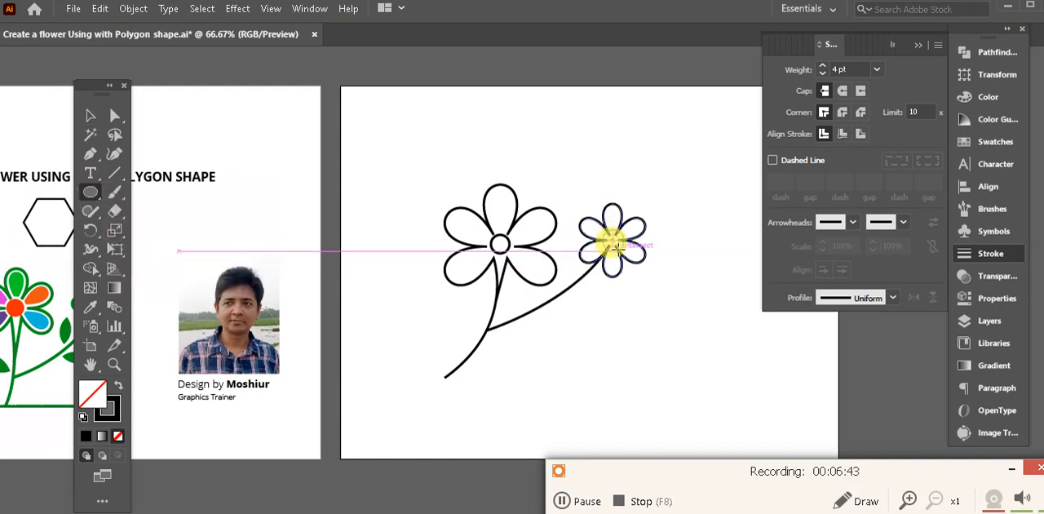
pyautogui.moveTo(612, 244); pyautogui.dragTo(620, 252)
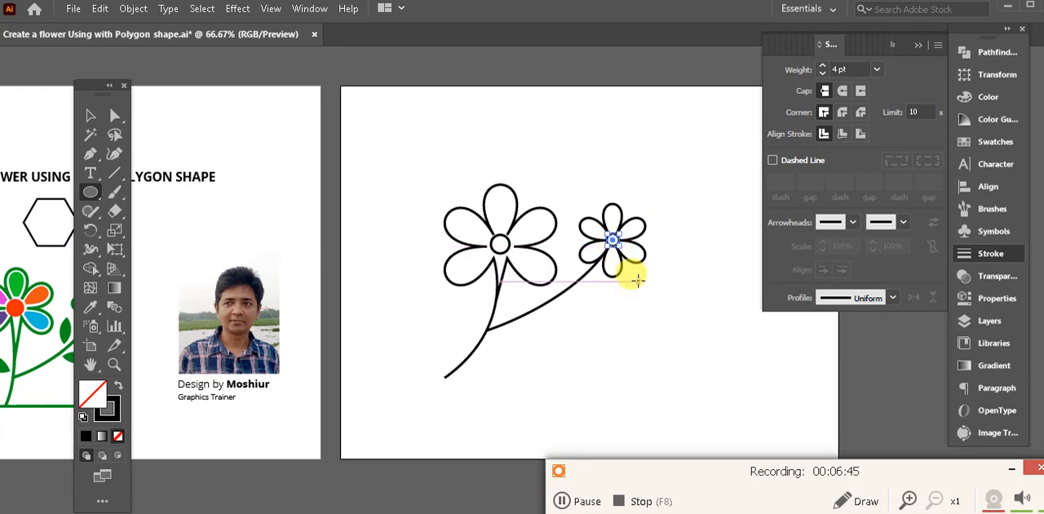
pyautogui.hotkey('ctrl', '=')
pyautogui.hotkey('ctrl', '=')
pyautogui.hotkey('ctrl', '=')
pyautogui.click(90, 115)
pyautogui.moveTo(544, 278); pyautogui.dragTo(541, 281)
pyautogui.click(642, 324)
pyautogui.moveTo(641, 324); pyautogui.dragTo(677, 250)
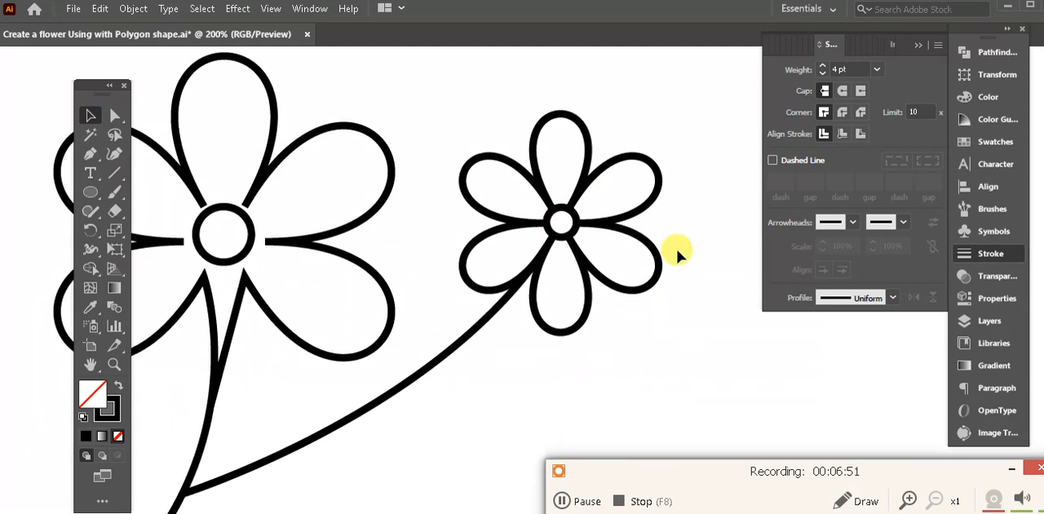
pyautogui.hotkey('ctrl', '-')
pyautogui.hotkey('ctrl', '-')
pyautogui.press('Tab')
pyautogui.moveTo(562, 326); pyautogui.dragTo(610, 292)
pyautogui.hotkey('ctrl', '-')
pyautogui.moveTo(487, 326); pyautogui.dragTo(574, 307)
pyautogui.moveTo(710, 343); pyautogui.dragTo(563, 255)
pyautogui.press('Tab')
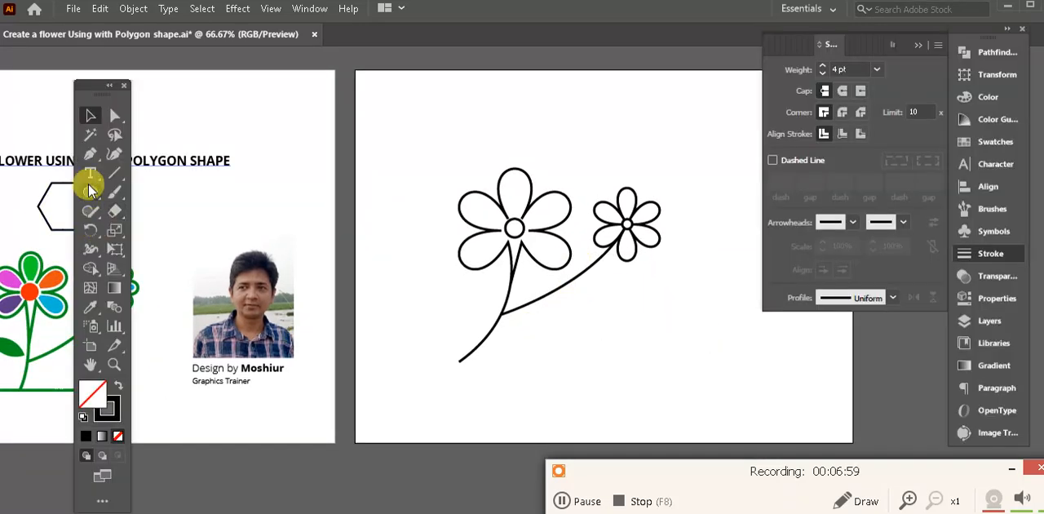
# - Draw a straight horizontal ground line with the Pen tool across the foot of the main stem and deselect it
pyautogui.click(89, 154)
pyautogui.press('Tab')
pyautogui.click(430, 362)
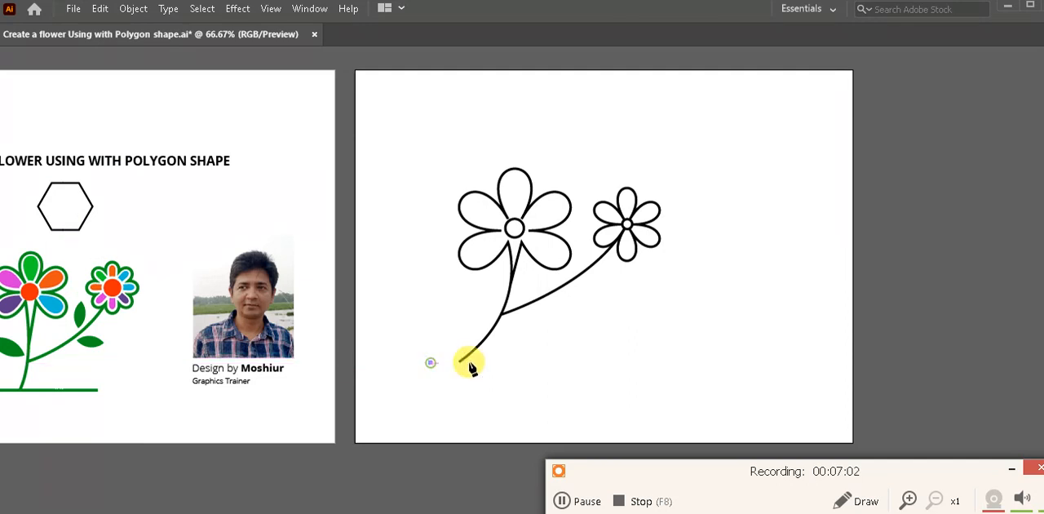
pyautogui.click(594, 362)
pyautogui.press('Tab')
pyautogui.click(94, 119)
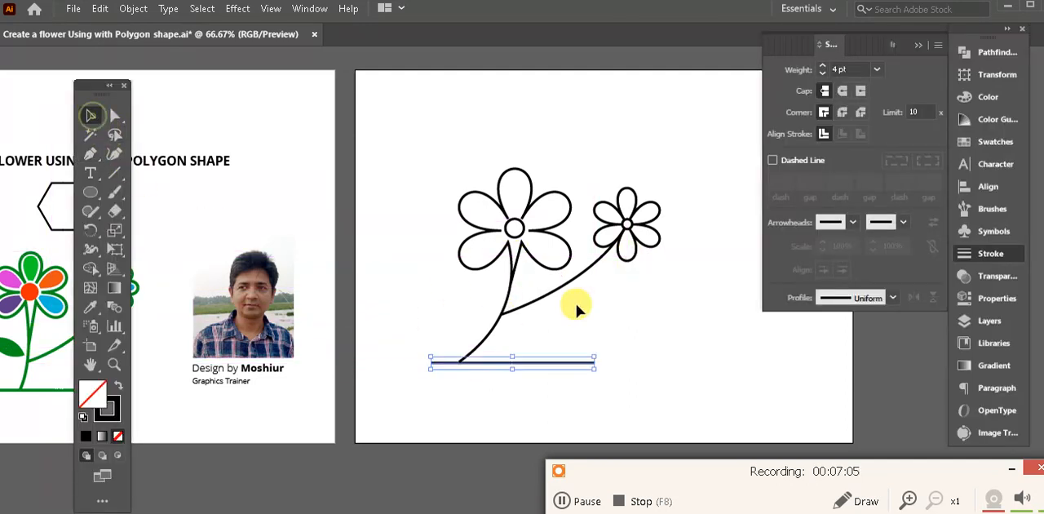
pyautogui.click(578, 303)
# - Select the whole drawing, including both flowers, stems and ground line, and convert its strokes to outlines with Outline Stroke
pyautogui.press('Tab')
pyautogui.moveTo(652, 318); pyautogui.dragTo(538, 348)
pyautogui.moveTo(465, 363); pyautogui.dragTo(527, 361)
pyautogui.press('Tab')
pyautogui.moveTo(562, 334)
pyautogui.mouseDown()
pyautogui.moveTo(634, 340)
pyautogui.moveTo(508, 340)
pyautogui.moveTo(634, 348)
pyautogui.mouseUp()
pyautogui.moveTo(517, 350); pyautogui.dragTo(394, 349)
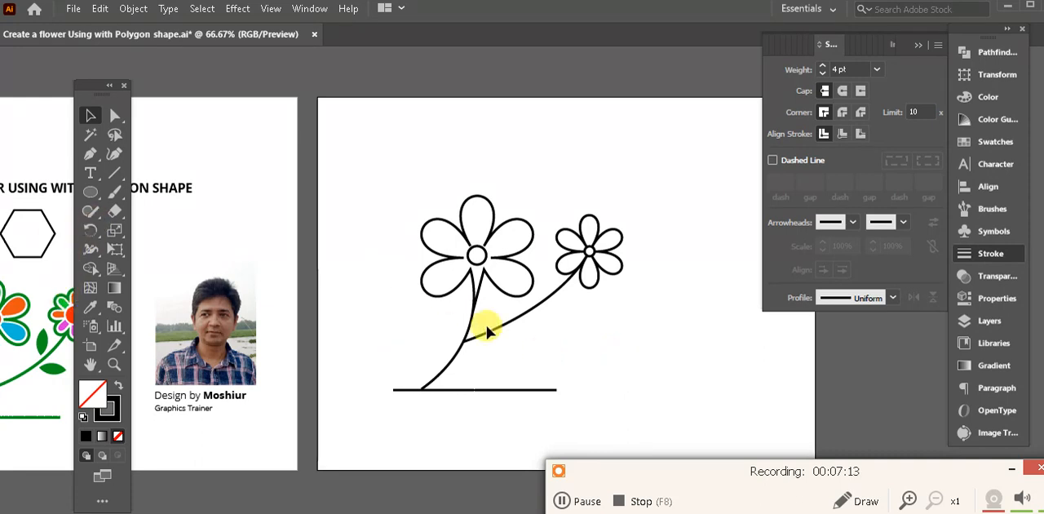
pyautogui.moveTo(661, 394); pyautogui.dragTo(342, 151)
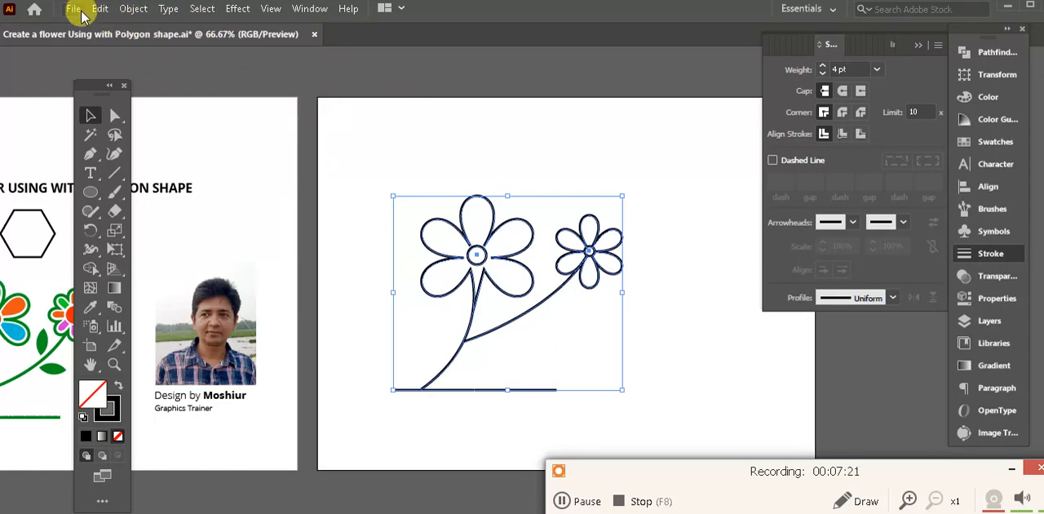
pyautogui.click(133, 10)
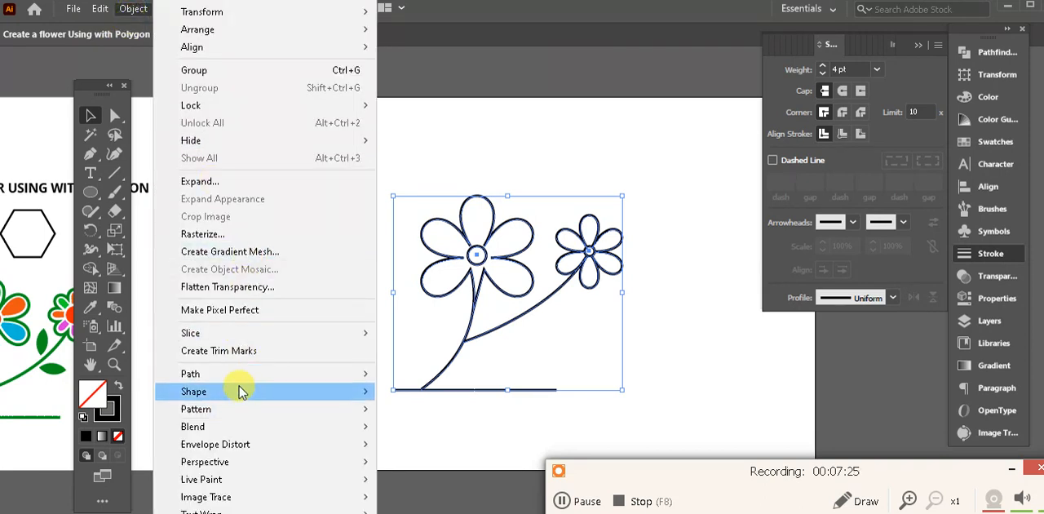
pyautogui.moveTo(247, 375)
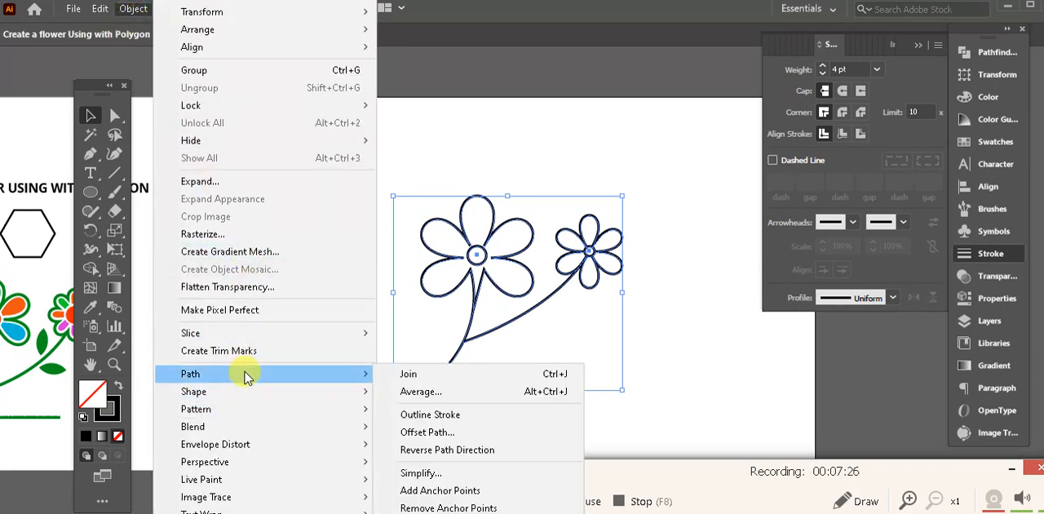
pyautogui.click(478, 409)
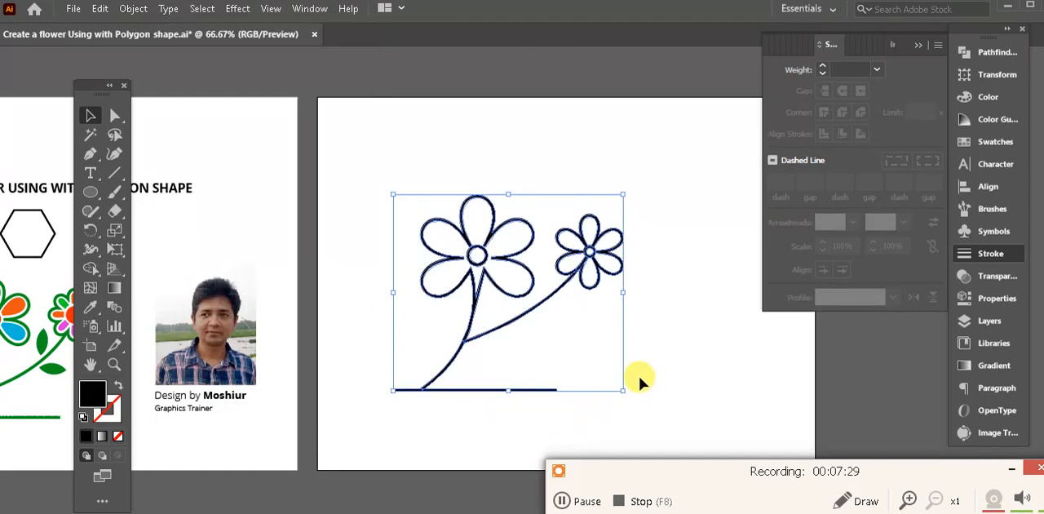
pyautogui.click(645, 372)
# - Select the whole outlined drawing and shift it slightly up and to the left on its artboard
pyautogui.moveTo(660, 362); pyautogui.dragTo(380, 210)
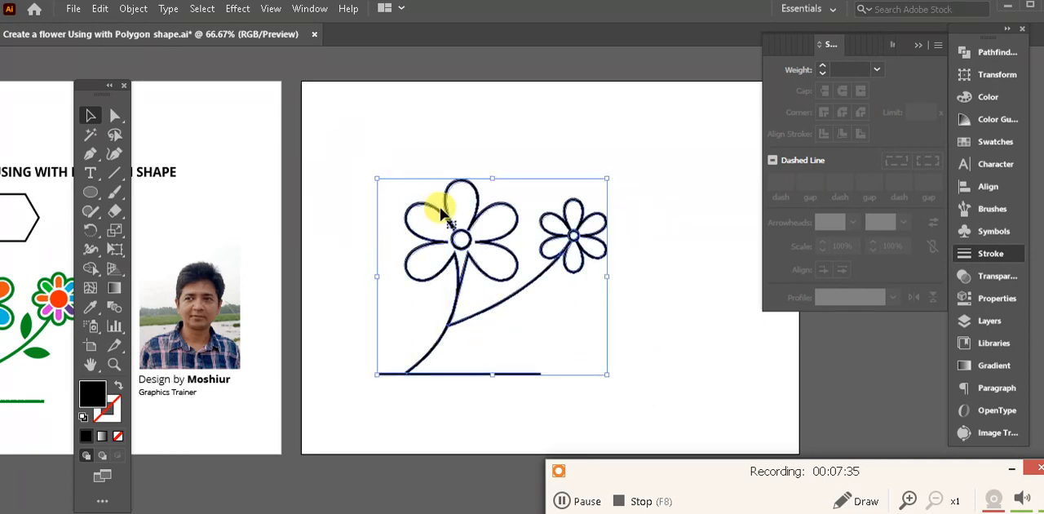
pyautogui.moveTo(413, 177); pyautogui.dragTo(460, 201)
pyautogui.click(676, 350)
pyautogui.moveTo(704, 412); pyautogui.dragTo(402, 177)
pyautogui.click(702, 392)
pyautogui.moveTo(702, 393); pyautogui.dragTo(619, 363)
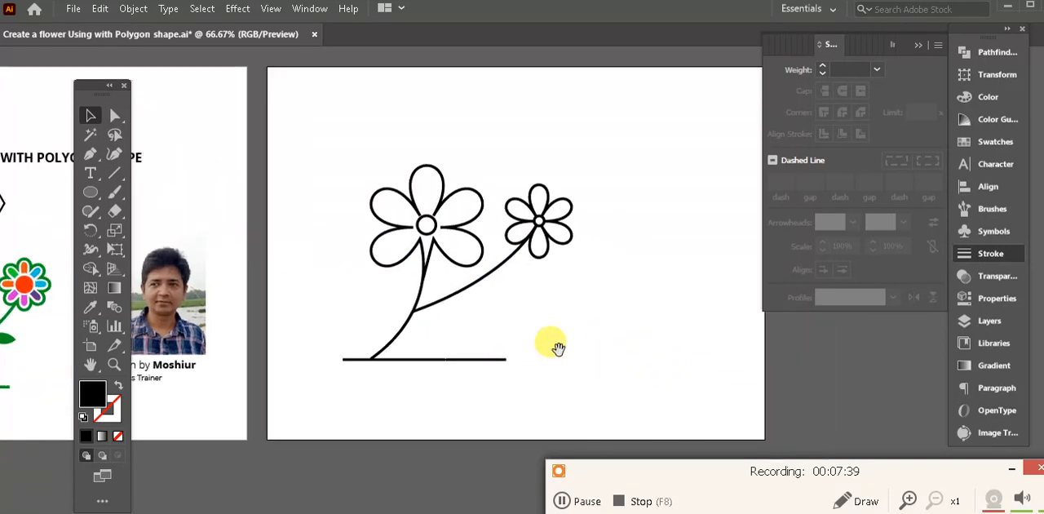
pyautogui.moveTo(558, 349); pyautogui.dragTo(634, 375)
pyautogui.moveTo(719, 402); pyautogui.dragTo(366, 175)
pyautogui.moveTo(681, 346); pyautogui.dragTo(617, 333)
pyautogui.moveTo(675, 400); pyautogui.dragTo(315, 154)
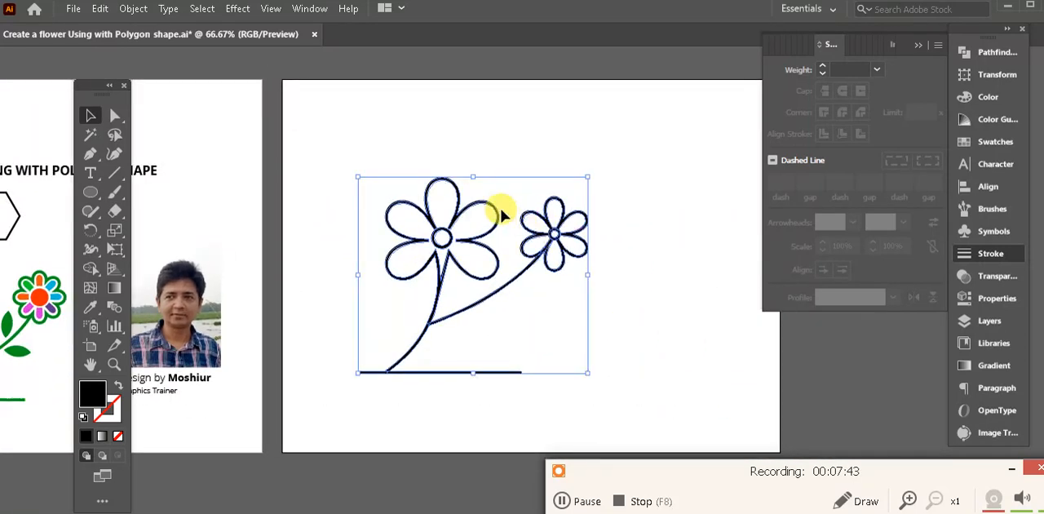
pyautogui.moveTo(493, 211); pyautogui.dragTo(481, 189)
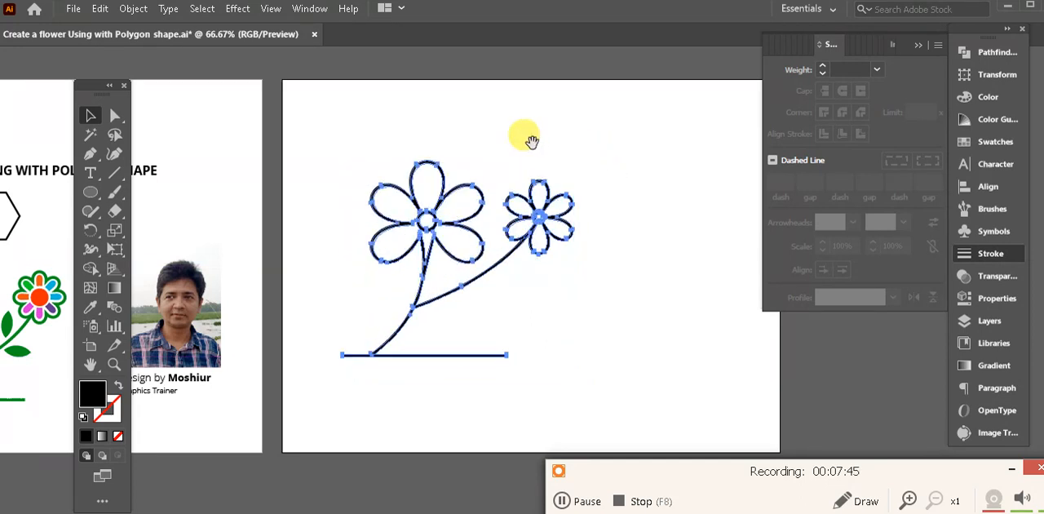
pyautogui.moveTo(531, 139); pyautogui.dragTo(604, 194)
# - Duplicate the whole outlined drawing onto the empty canvas to the right of the artboard and deselect the copy
pyautogui.moveTo(656, 353); pyautogui.dragTo(620, 320)
pyautogui.moveTo(657, 382); pyautogui.dragTo(400, 189)
pyautogui.moveTo(652, 294); pyautogui.dragTo(578, 228)
pyautogui.click(666, 343)
pyautogui.moveTo(669, 346); pyautogui.dragTo(596, 339)
pyautogui.moveTo(519, 346); pyautogui.dragTo(485, 387)
pyautogui.moveTo(559, 385); pyautogui.dragTo(254, 178)
pyautogui.moveTo(293, 216); pyautogui.dragTo(650, 216)
pyautogui.moveTo(669, 275); pyautogui.dragTo(411, 293)
pyautogui.moveTo(448, 232); pyautogui.dragTo(573, 227)
pyautogui.moveTo(646, 303); pyautogui.dragTo(534, 294)
pyautogui.click(638, 315)
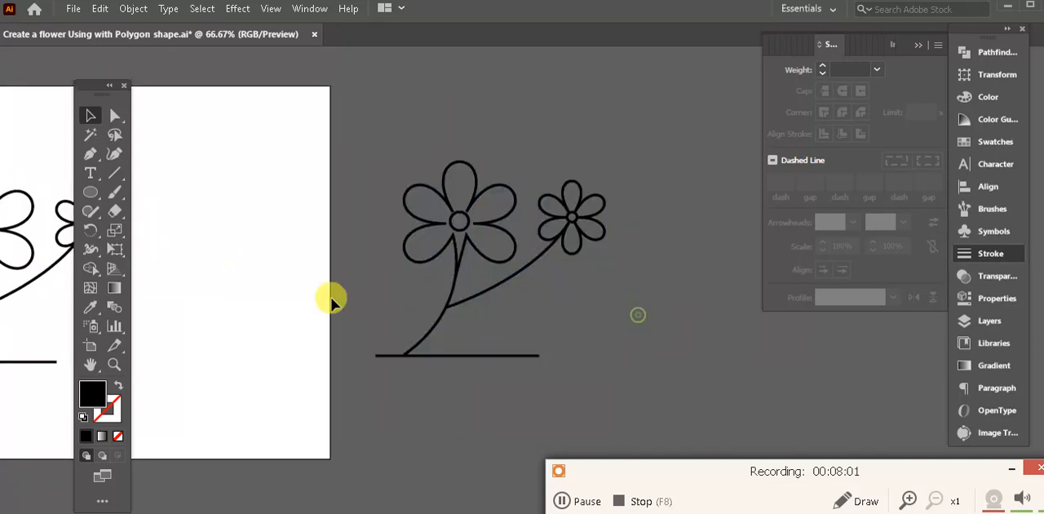
# - Draw a rectangle covering the whole duplicated drawing and fill it with purple A027AD
pyautogui.moveTo(188, 291); pyautogui.dragTo(158, 275)
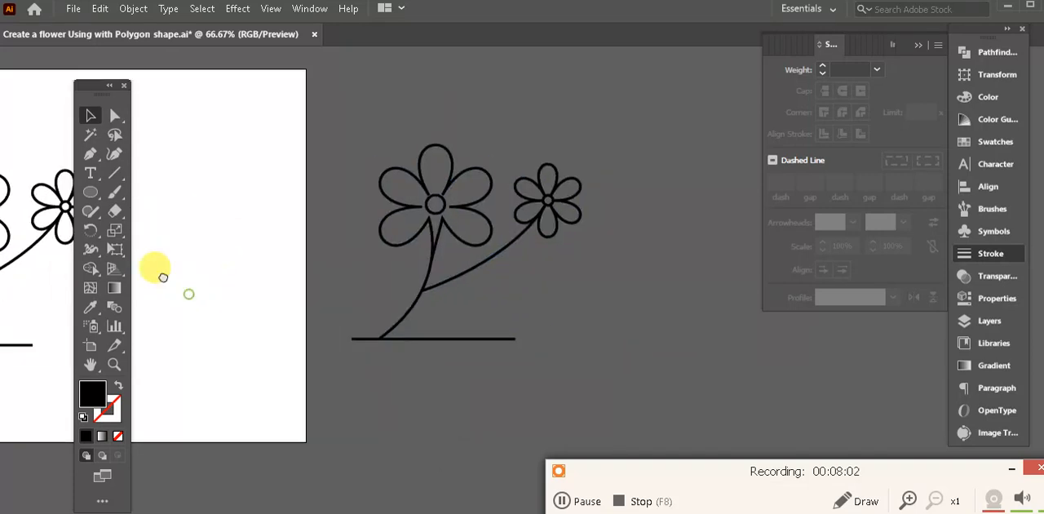
pyautogui.click(92, 194)
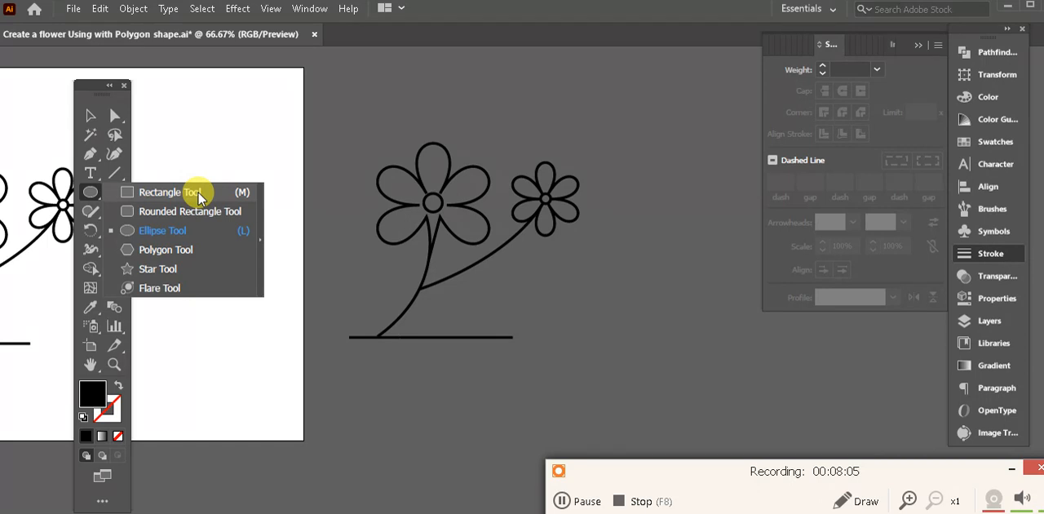
pyautogui.click(198, 194)
pyautogui.moveTo(313, 107); pyautogui.dragTo(611, 379)
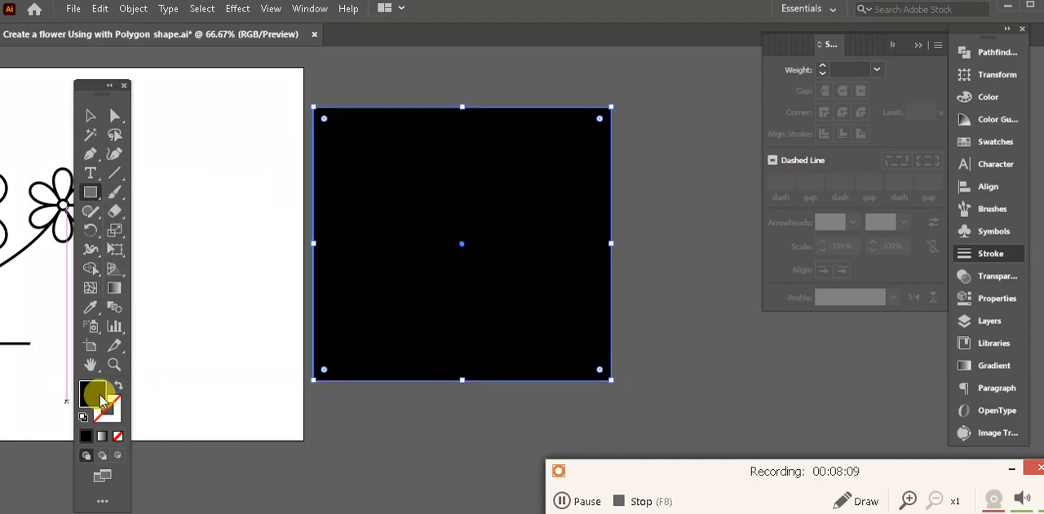
pyautogui.doubleClick(99, 398)
pyautogui.click(732, 277)
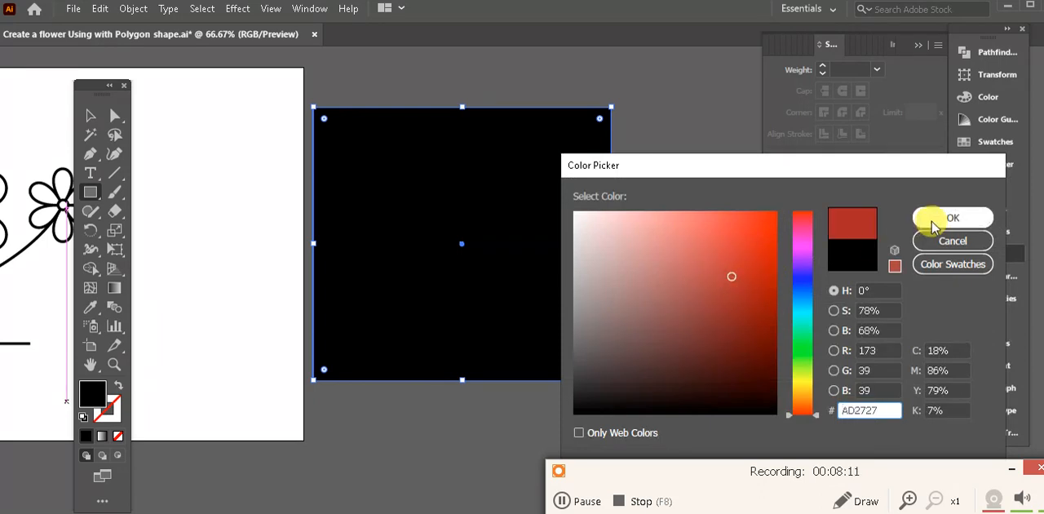
pyautogui.click(804, 255)
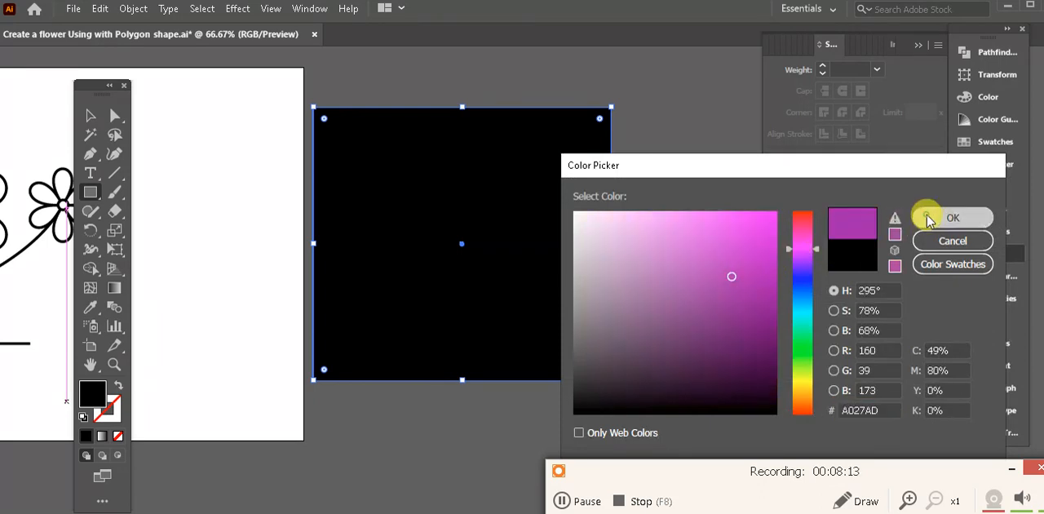
pyautogui.click(928, 217)
# - Send the purple rectangle behind the duplicated flower drawing
pyautogui.click(90, 115)
pyautogui.rightClick(374, 187)
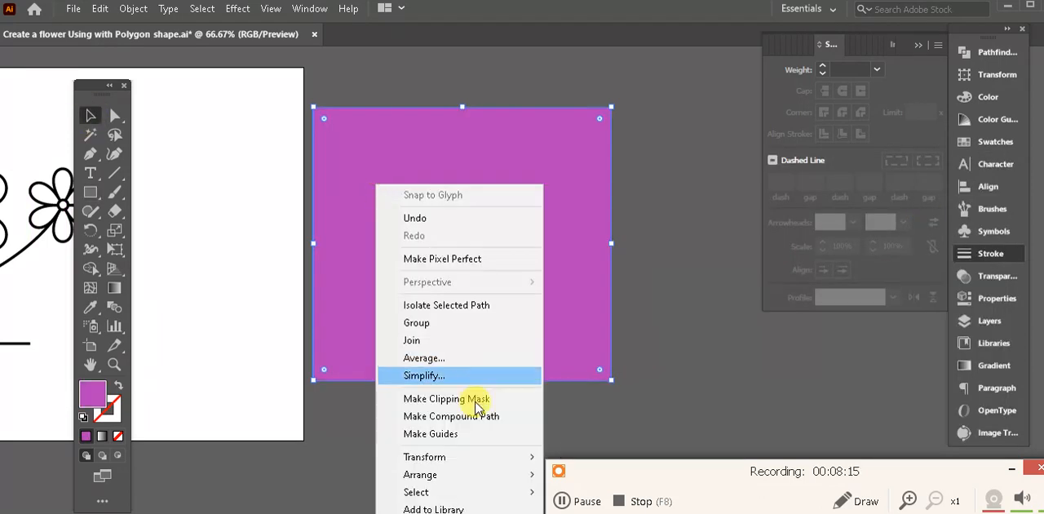
pyautogui.moveTo(514, 480)
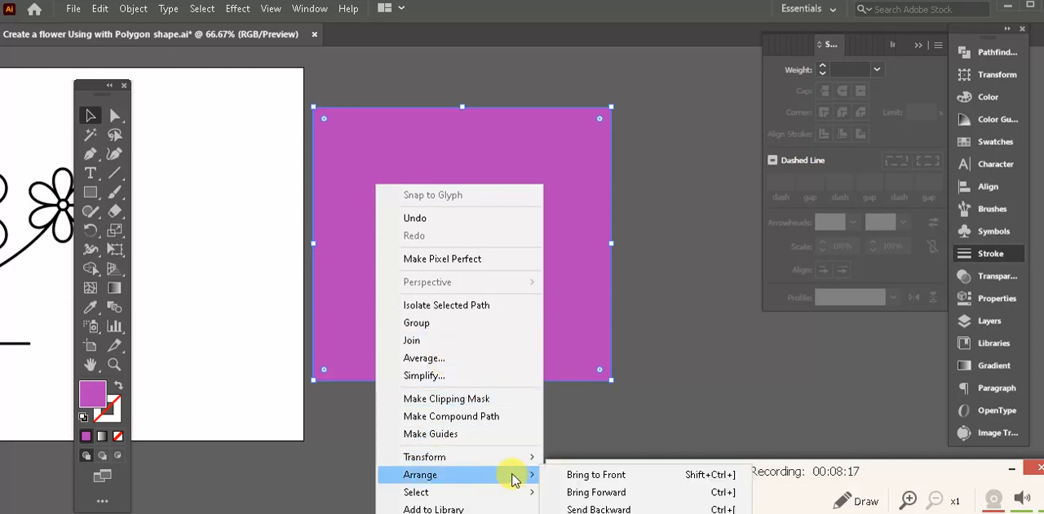
pyautogui.click(599, 510)
# - Subtract the duplicated drawing from the purple rectangle with Minus Front and ungroup the resulting pieces
pyautogui.moveTo(679, 378); pyautogui.dragTo(354, 116)
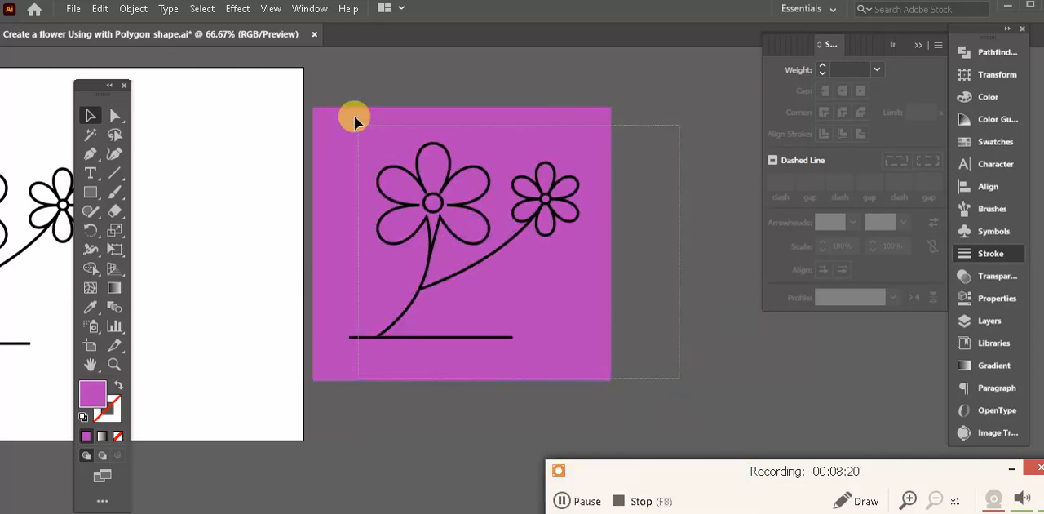
pyautogui.click(1011, 56)
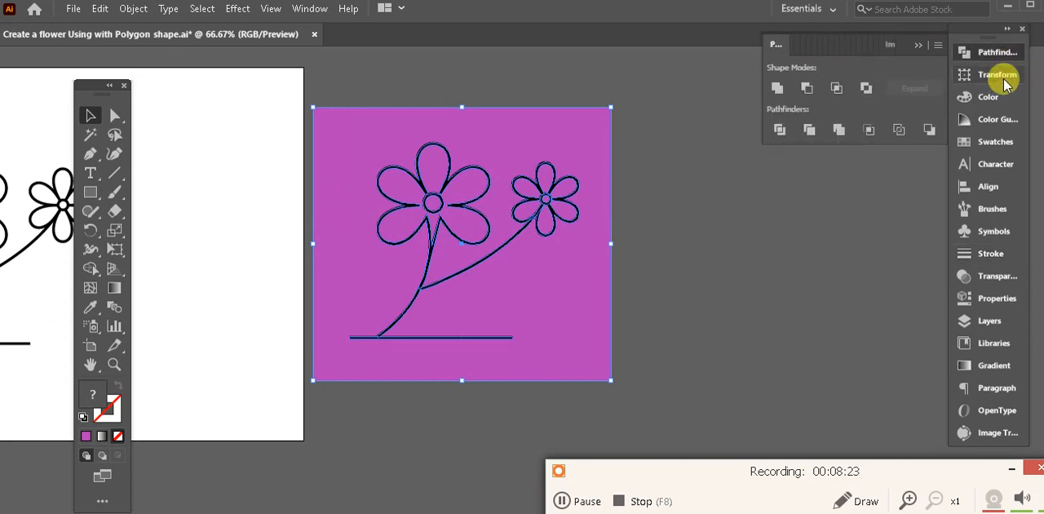
pyautogui.click(807, 88)
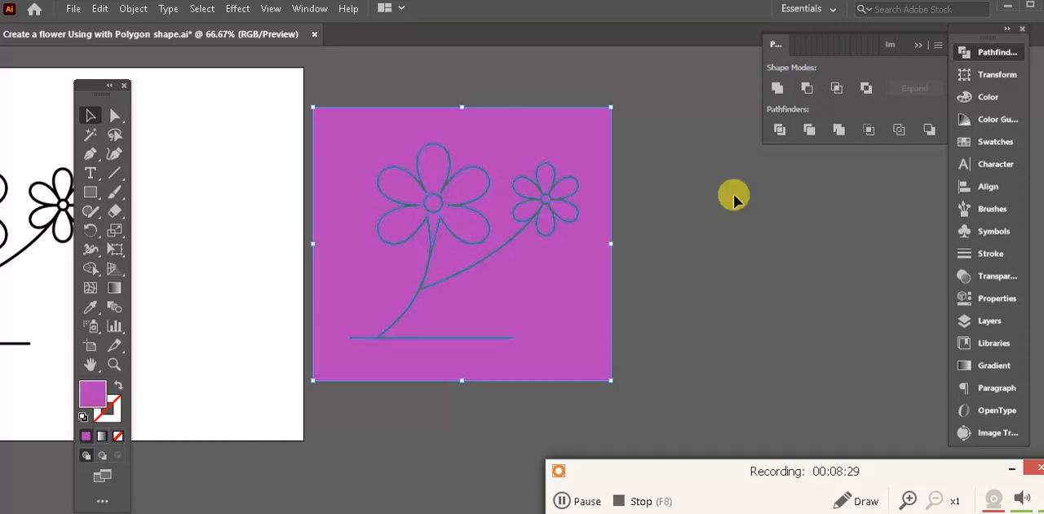
pyautogui.rightClick(576, 128)
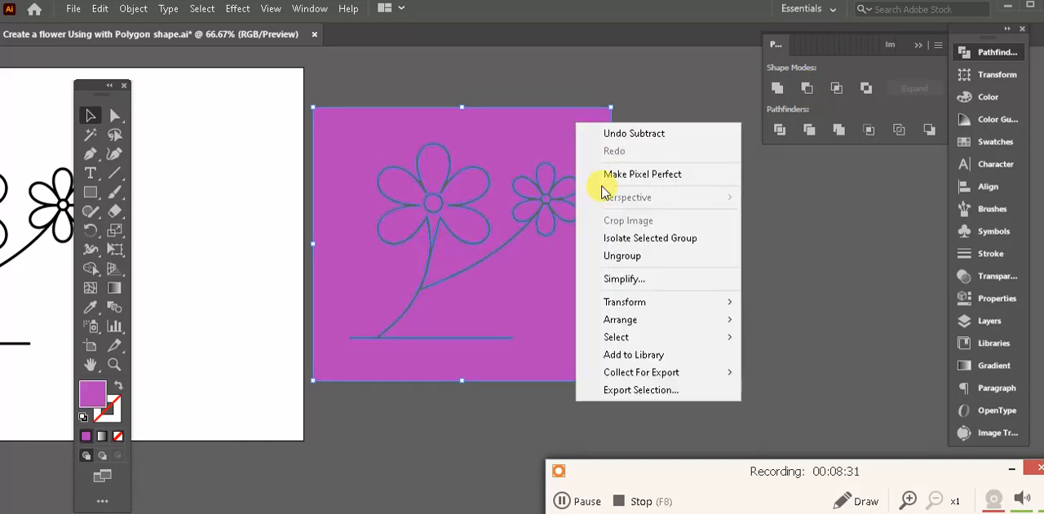
pyautogui.click(623, 255)
# - Separate the leftover purple background from the flower pieces and move the purple petals and centers onto the artboard
pyautogui.moveTo(527, 145); pyautogui.dragTo(914, 255)
pyautogui.moveTo(560, 280); pyautogui.dragTo(803, 330)
pyautogui.click(734, 233)
pyautogui.moveTo(735, 233); pyautogui.dragTo(363, 326)
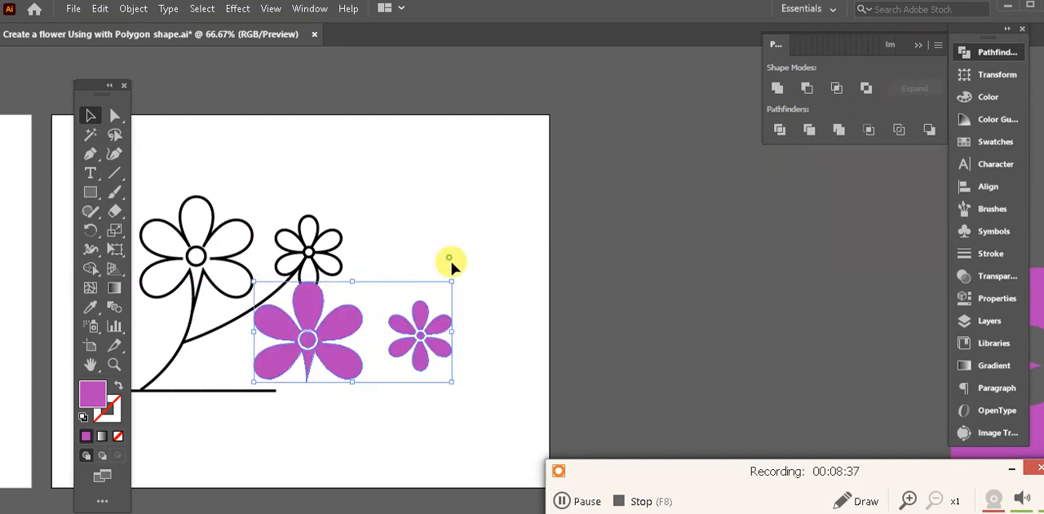
# - Scale the purple flower pieces down to about 70%, place them in the artboard's upper right corner, and deselect them
pyautogui.moveTo(452, 308); pyautogui.dragTo(610, 257)
pyautogui.click(443, 269)
pyautogui.moveTo(443, 268); pyautogui.dragTo(535, 125)
pyautogui.moveTo(694, 86); pyautogui.dragTo(660, 99)
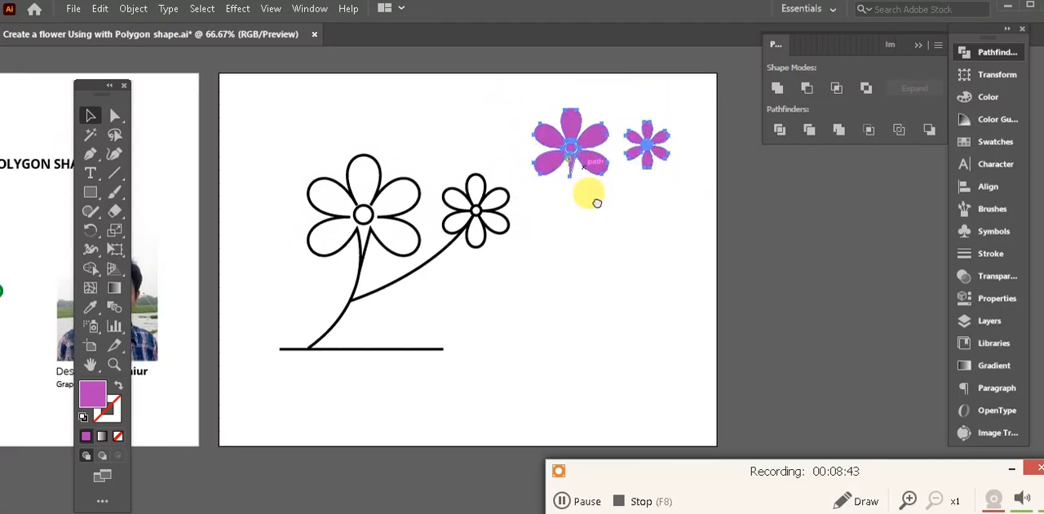
pyautogui.moveTo(597, 203); pyautogui.dragTo(642, 279)
pyautogui.moveTo(638, 218); pyautogui.dragTo(652, 216)
pyautogui.moveTo(651, 215); pyautogui.dragTo(641, 214)
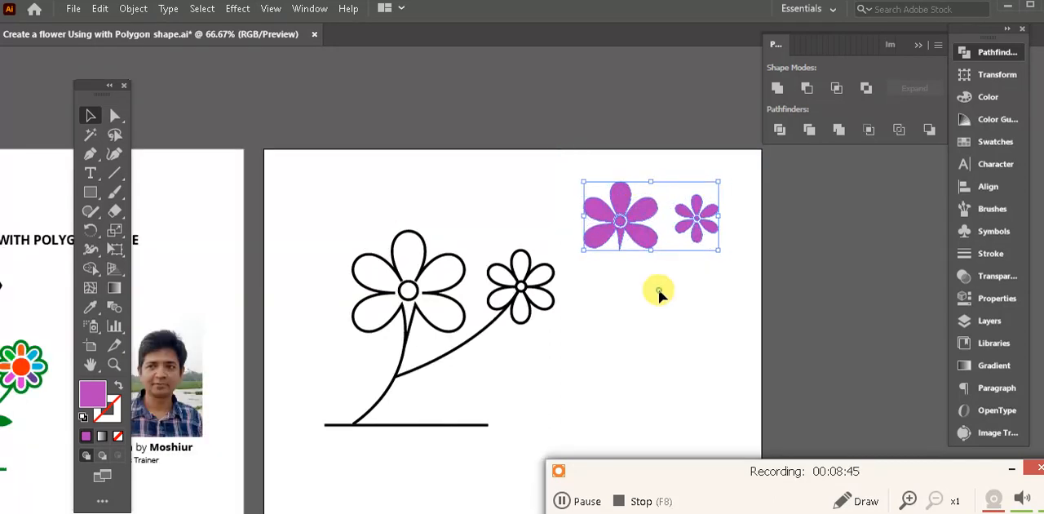
pyautogui.click(660, 294)
# - Delete the center circles of both purple flowers
pyautogui.hotkey('ctrl', '+')
pyautogui.hotkey('ctrl', '+')
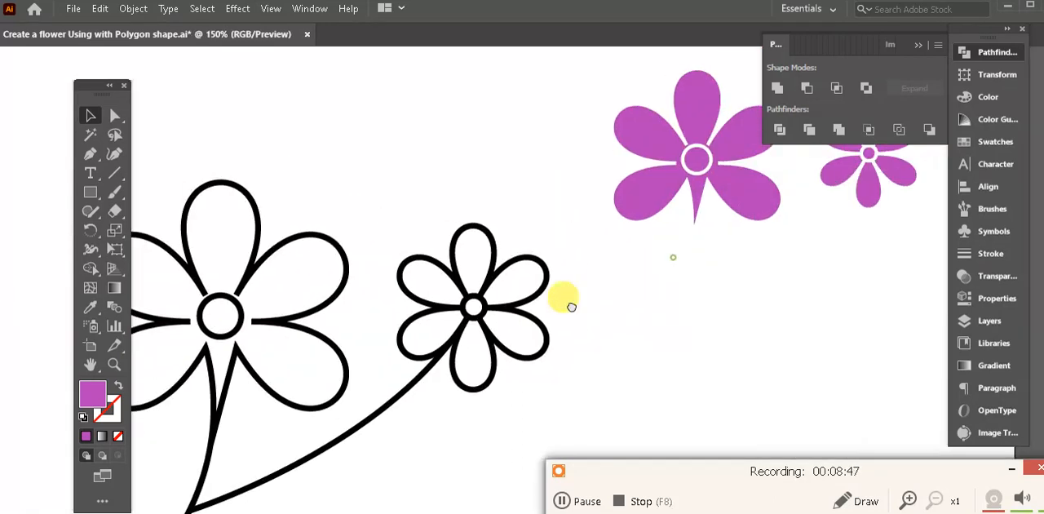
pyautogui.moveTo(571, 306); pyautogui.dragTo(563, 319)
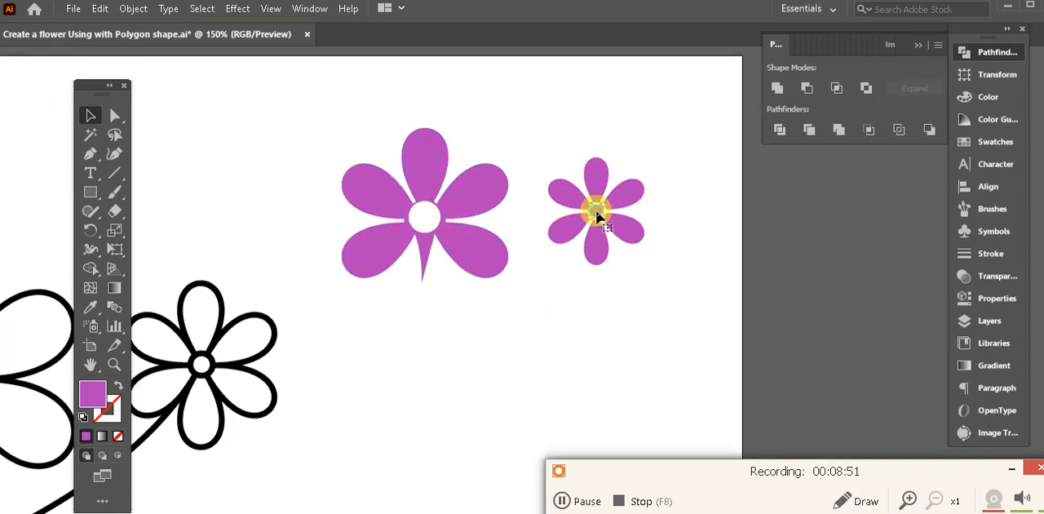
pyautogui.moveTo(559, 289); pyautogui.dragTo(657, 292)
pyautogui.press('Tab')
pyautogui.moveTo(587, 308); pyautogui.dragTo(804, 302)
pyautogui.moveTo(804, 303); pyautogui.dragTo(584, 322)
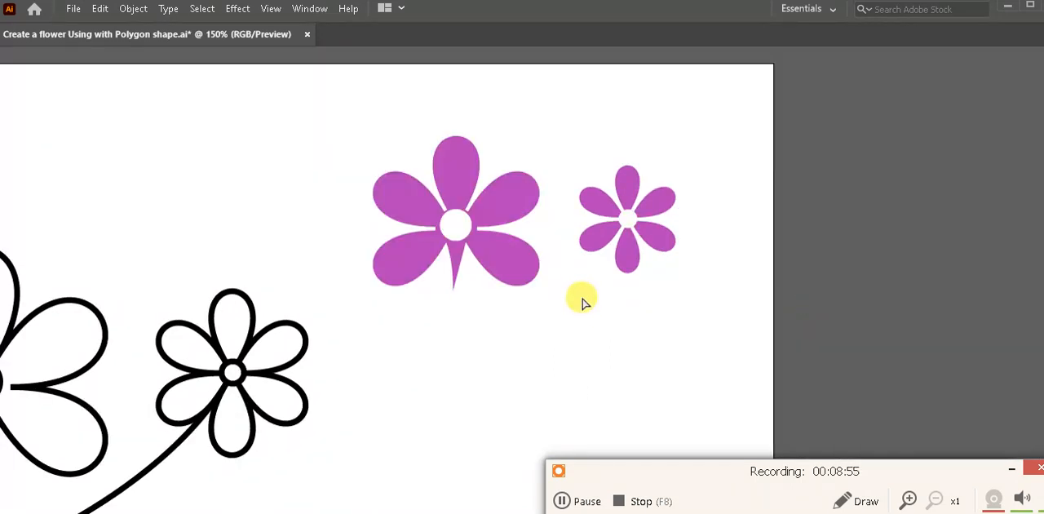
# - Give the petals of both purple flowers a black 8 pt stroke and deselect them
pyautogui.hotkey('ctrl', '-')
pyautogui.moveTo(579, 289); pyautogui.dragTo(773, 278)
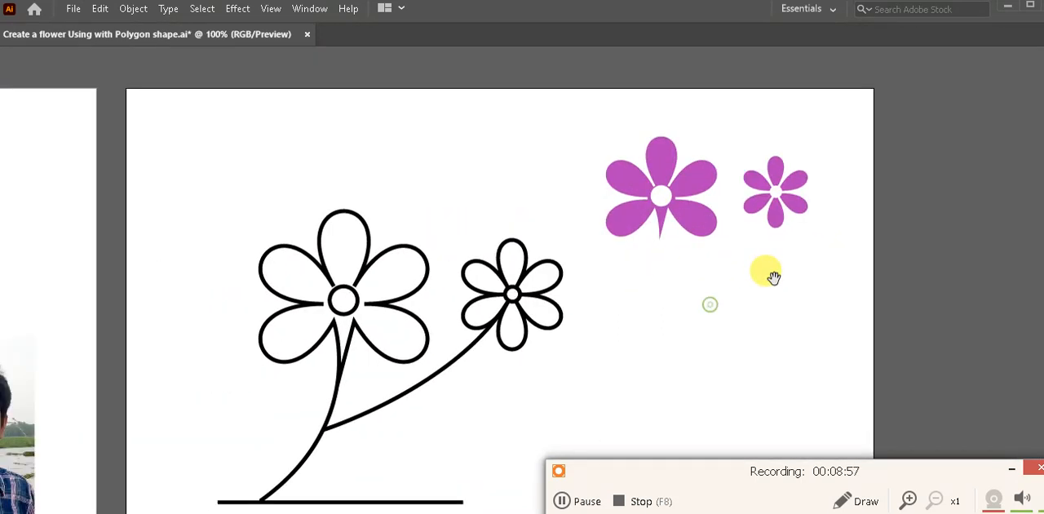
pyautogui.moveTo(860, 272); pyautogui.dragTo(601, 122)
pyautogui.press('Tab')
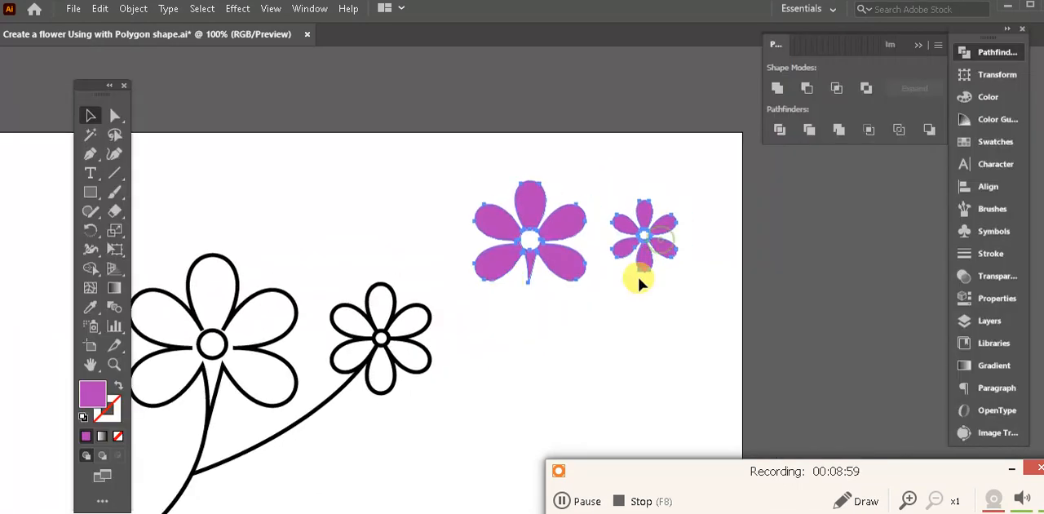
pyautogui.click(956, 254)
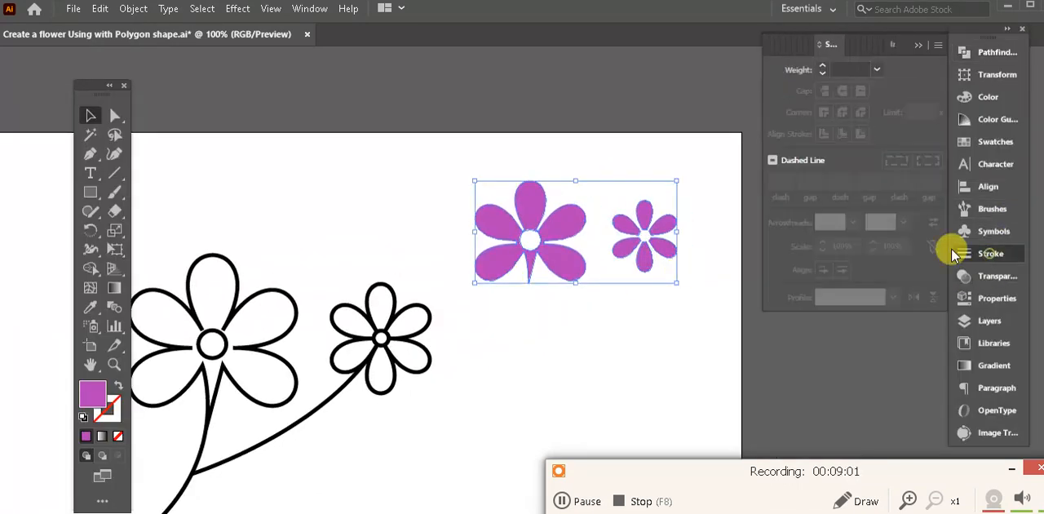
pyautogui.click(876, 69)
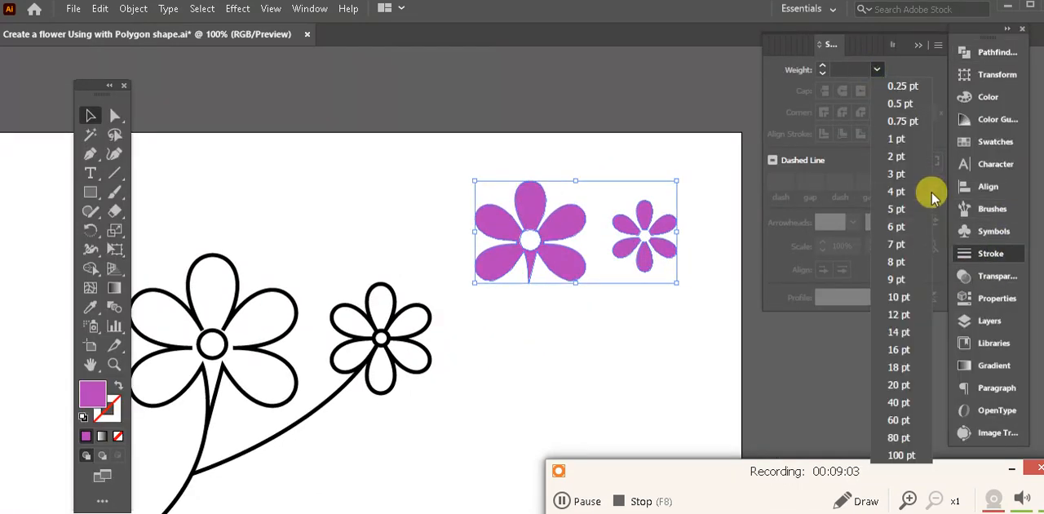
pyautogui.click(897, 226)
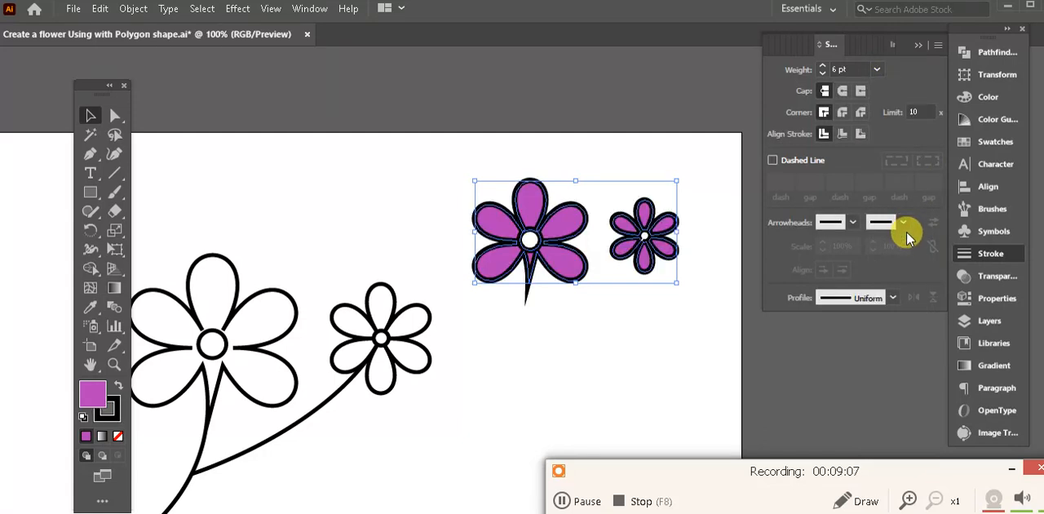
pyautogui.click(877, 70)
pyautogui.click(900, 261)
pyautogui.click(696, 308)
# - Convert the black strokes of both purple flowers into filled shapes with Outline Stroke
pyautogui.moveTo(703, 307); pyautogui.dragTo(441, 133)
pyautogui.press('space')
pyautogui.moveTo(577, 140); pyautogui.dragTo(487, 146)
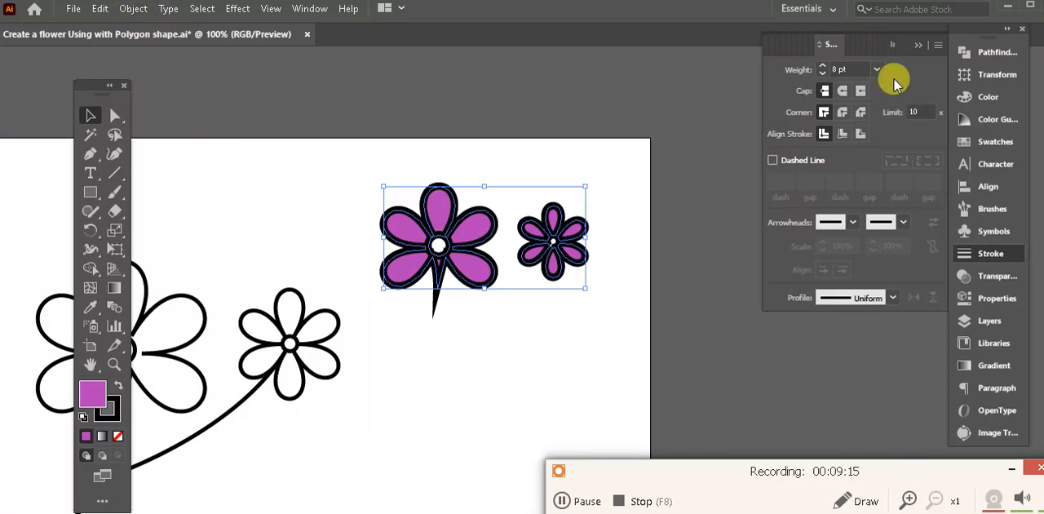
pyautogui.click(141, 10)
pyautogui.moveTo(278, 379)
pyautogui.click(482, 394)
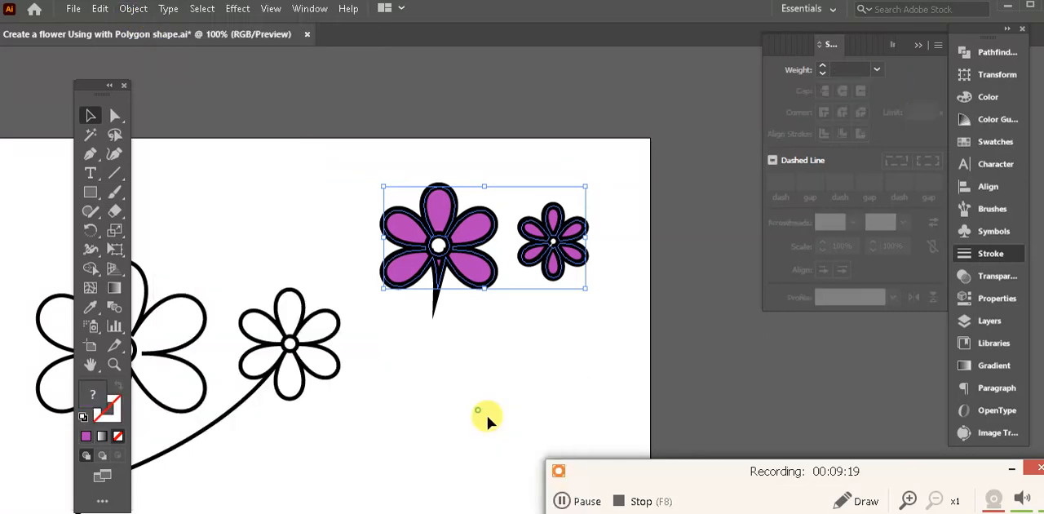
# - Apply Pathfinder Divide to both purple flowers, ungroup the resulting pieces and deselect them
pyautogui.click(1010, 55)
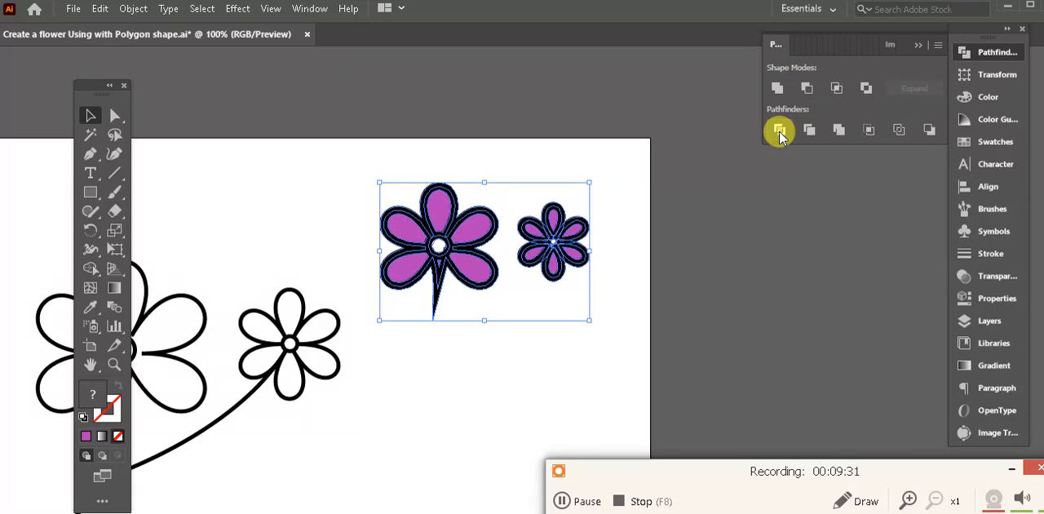
pyautogui.rightClick(472, 233)
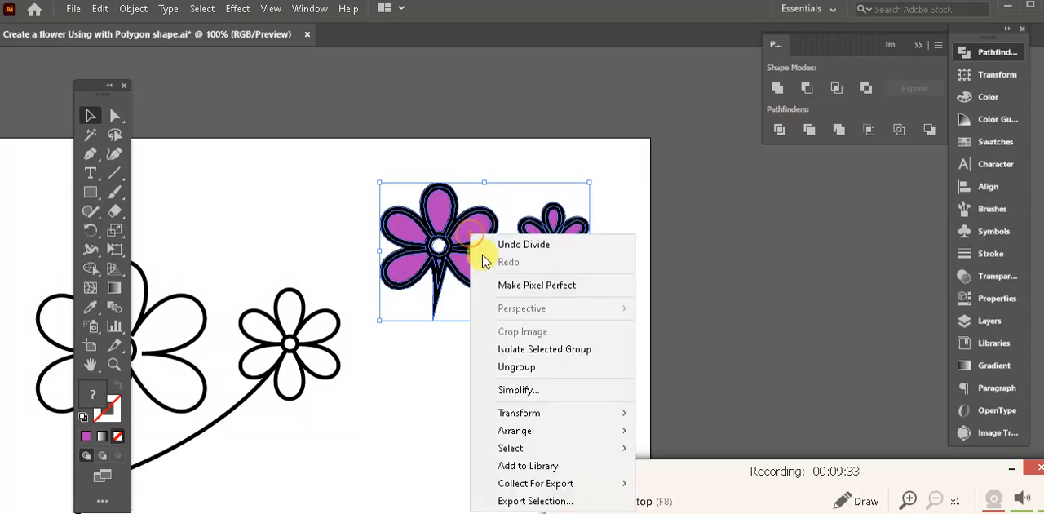
pyautogui.click(530, 369)
pyautogui.click(615, 353)
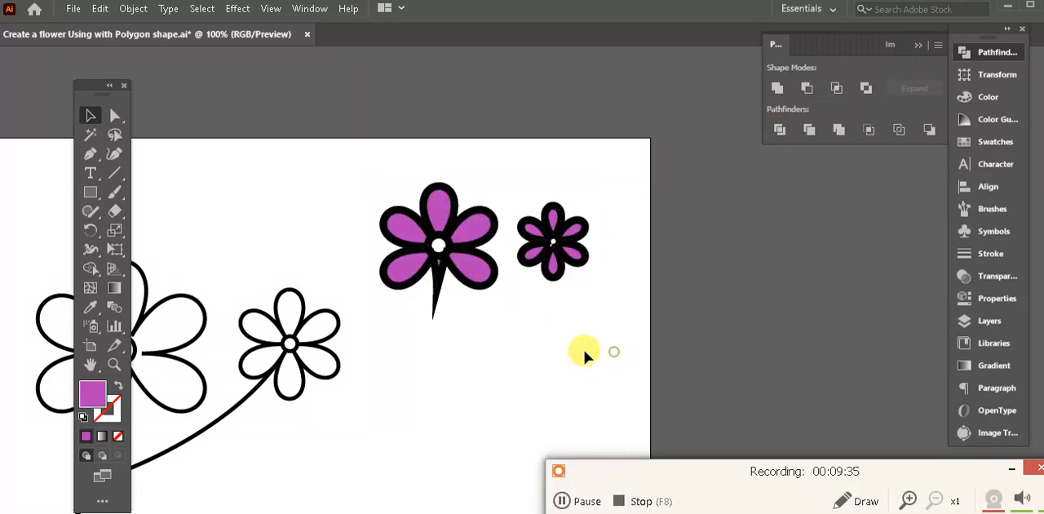
# - Cut the five inner purple petals of the large divided flower and the six of the small one to the clipboard
pyautogui.hotkey('ctrl', '+')
pyautogui.hotkey('ctrl', '+')
pyautogui.hotkey('ctrl', '+')
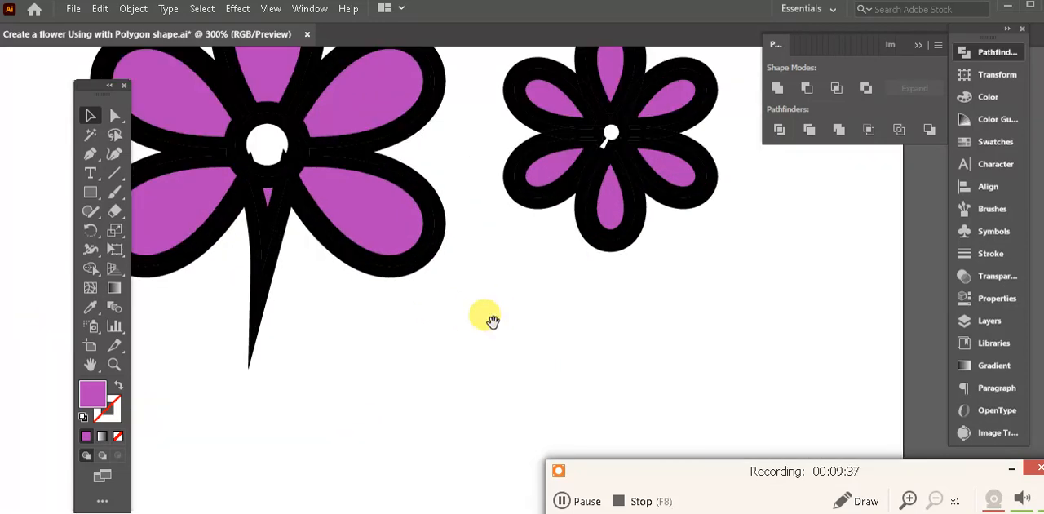
pyautogui.moveTo(367, 264); pyautogui.dragTo(531, 380)
pyautogui.click(115, 117)
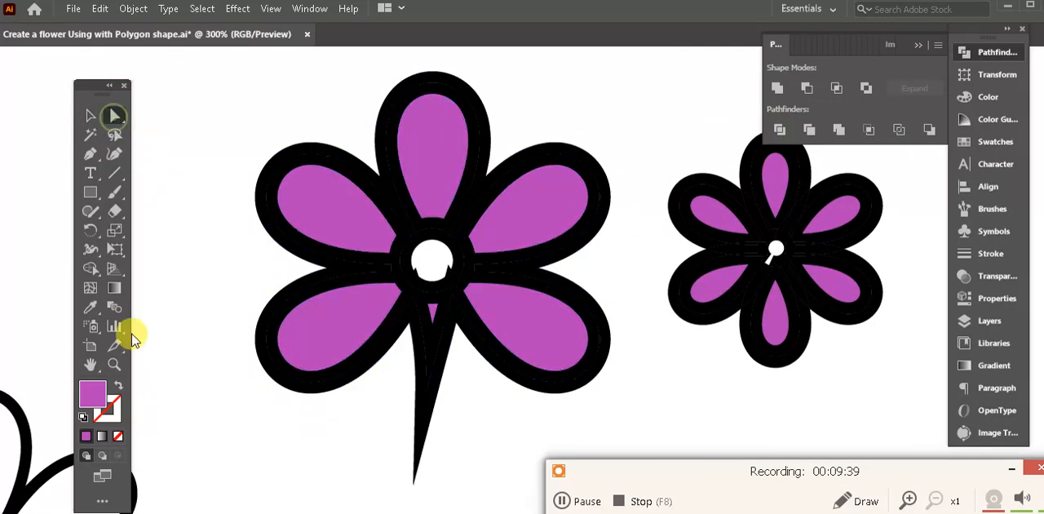
pyautogui.click(330, 258)
pyautogui.click(327, 215)
pyautogui.click(339, 236)
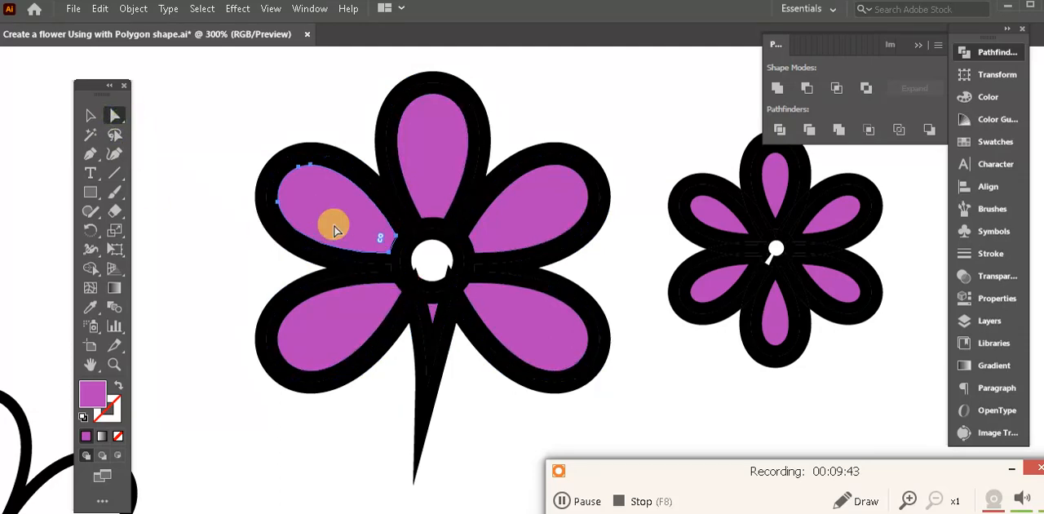
pyautogui.keyDown('shift'); pyautogui.click(443, 144); pyautogui.keyUp('shift')
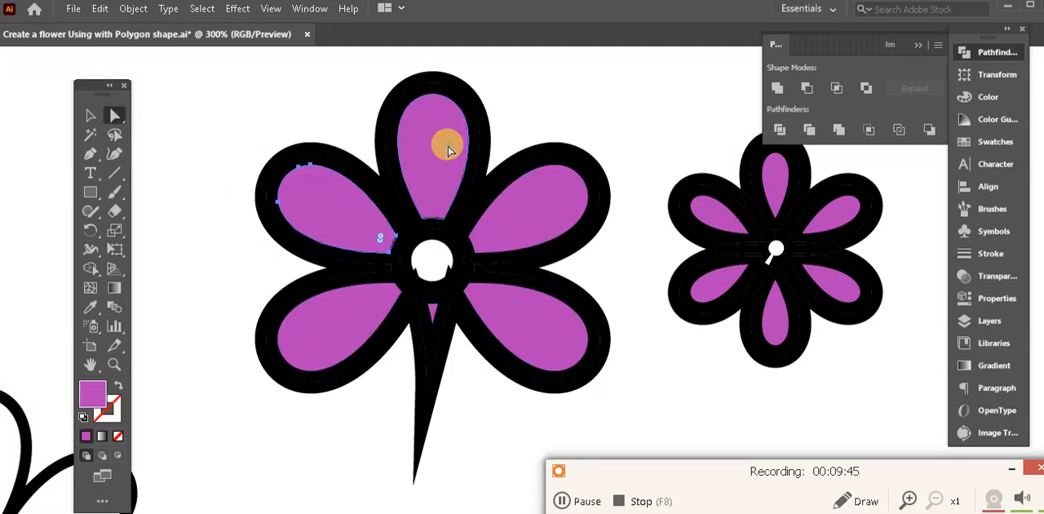
pyautogui.keyDown('shift'); pyautogui.click(531, 212); pyautogui.keyUp('shift')
pyautogui.keyDown('shift'); pyautogui.click(536, 319); pyautogui.keyUp('shift')
pyautogui.keyDown('shift'); pyautogui.click(343, 333); pyautogui.keyUp('shift')
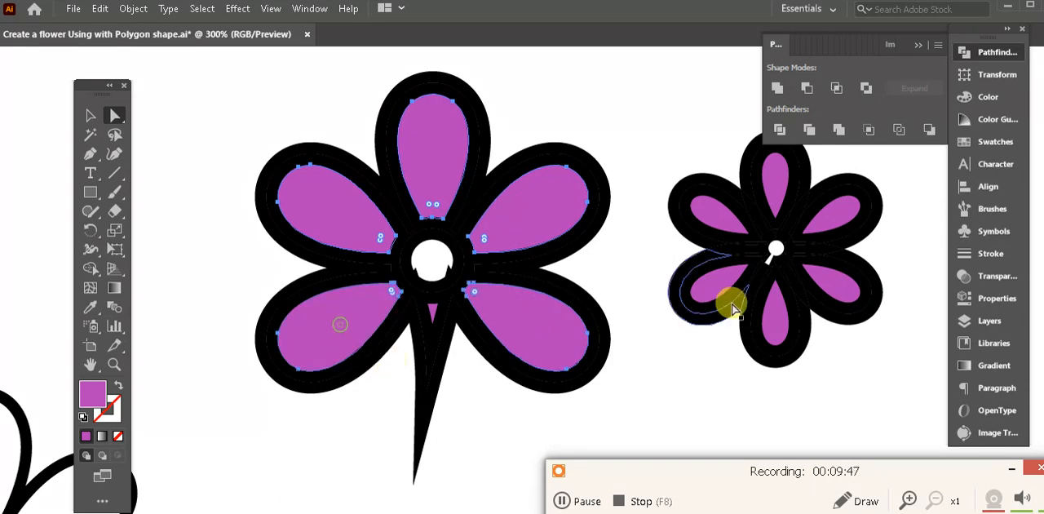
pyautogui.moveTo(724, 277); pyautogui.dragTo(504, 316)
pyautogui.keyDown('shift'); pyautogui.click(497, 249); pyautogui.keyUp('shift')
pyautogui.keyDown('shift'); pyautogui.click(558, 208); pyautogui.keyUp('shift')
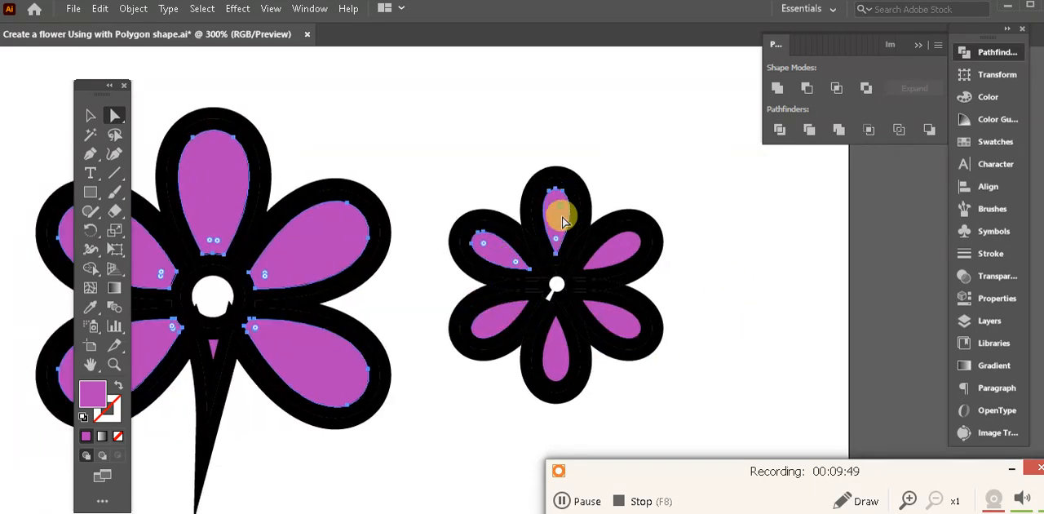
pyautogui.keyDown('shift'); pyautogui.click(613, 262); pyautogui.keyUp('shift')
pyautogui.keyDown('shift'); pyautogui.click(617, 324); pyautogui.keyUp('shift')
pyautogui.keyDown('shift'); pyautogui.click(543, 351); pyautogui.keyUp('shift')
pyautogui.keyDown('shift'); pyautogui.click(500, 331); pyautogui.keyUp('shift')
pyautogui.press('space')
pyautogui.moveTo(375, 281); pyautogui.dragTo(481, 239)
pyautogui.hotkey('ctrl', '-')
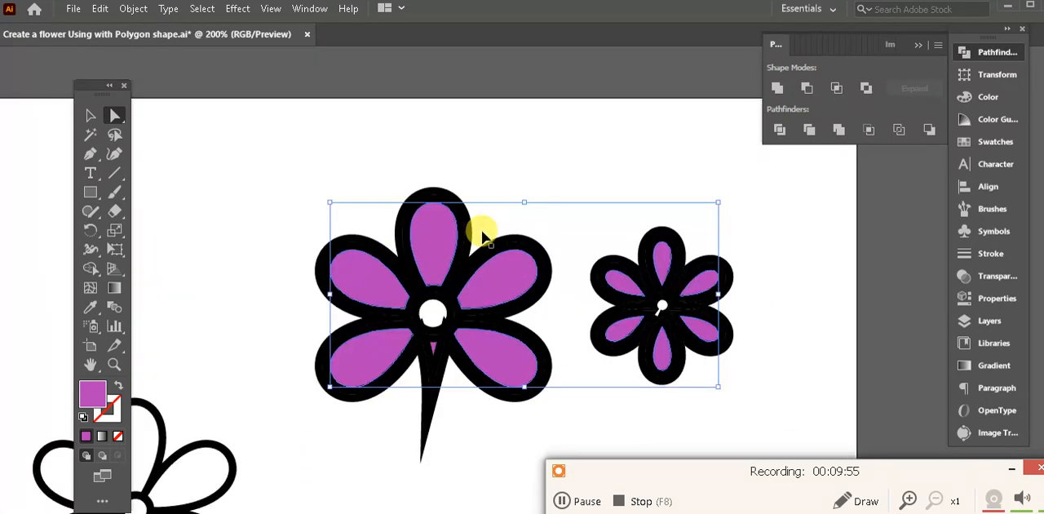
pyautogui.press('Delete')
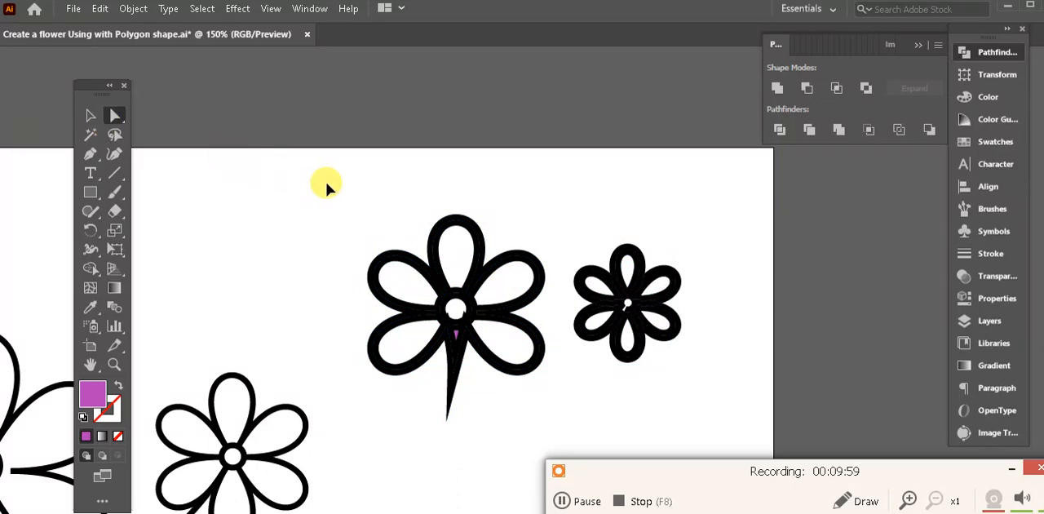
pyautogui.hotkey('ctrl', 'z')
pyautogui.hotkey('ctrl', 'shift', 'z')
# - Delete the leftover black outline pieces of both divided flowers
pyautogui.moveTo(713, 369); pyautogui.dragTo(365, 193)
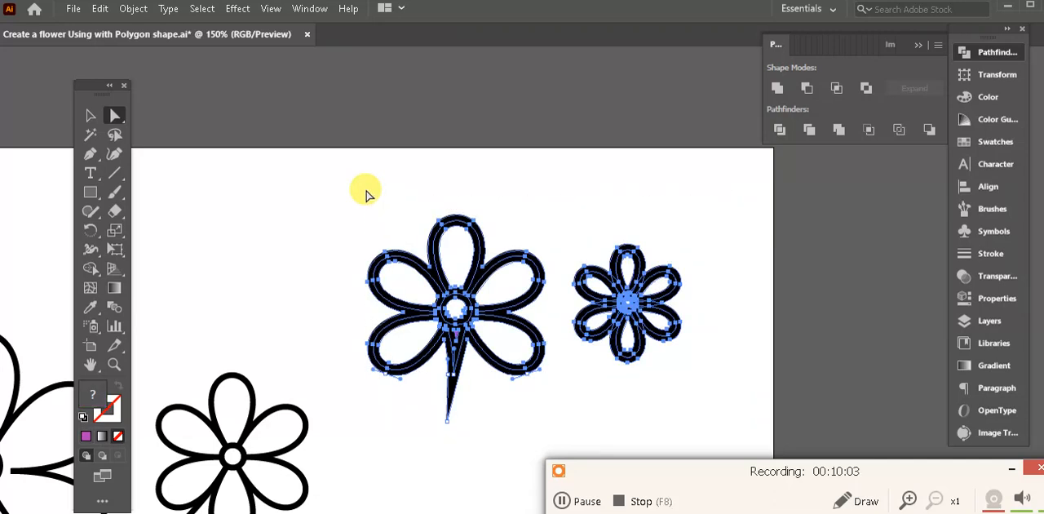
pyautogui.press('Delete')
pyautogui.press('Delete')
# - Paste the cut purple petals and move them over the outlined flowers
pyautogui.moveTo(517, 314); pyautogui.dragTo(581, 204)
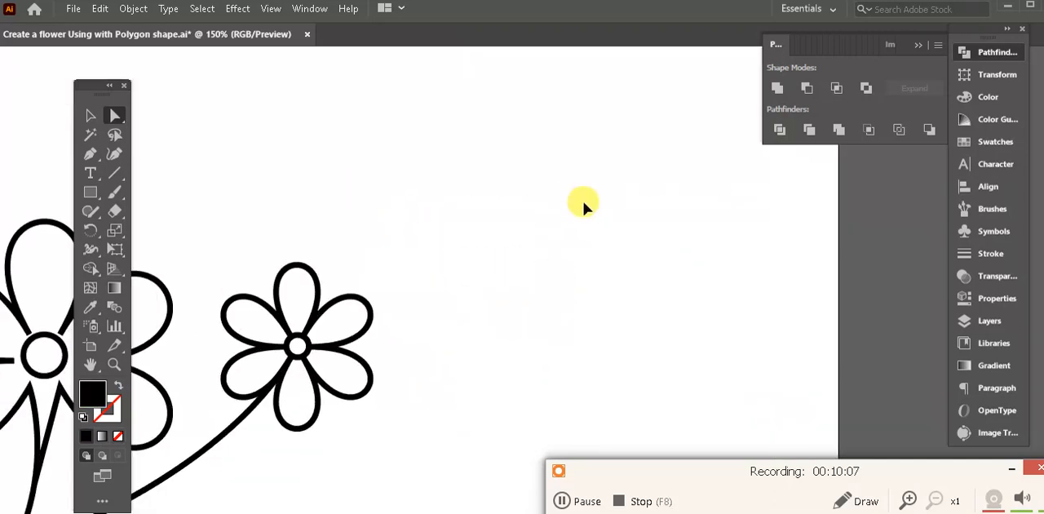
pyautogui.hotkey('ctrl', '-')
pyautogui.hotkey('ctrl', '-')
pyautogui.hotkey('ctrl', 'v')
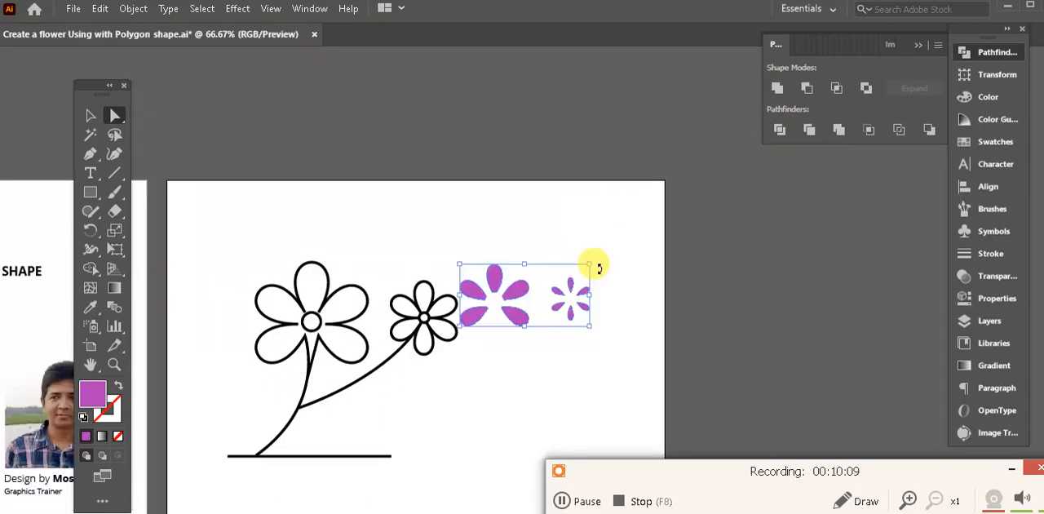
pyautogui.click(91, 116)
pyautogui.moveTo(513, 292); pyautogui.dragTo(349, 311)
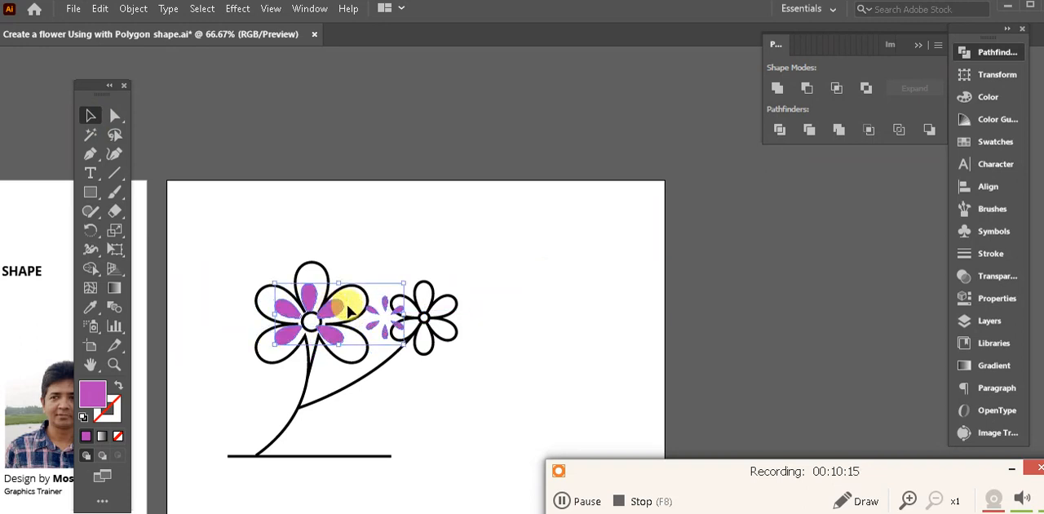
# - Enlarge the purple petals to fit inside the outlines of both flowers, align them there and deselect them
pyautogui.moveTo(405, 285); pyautogui.dragTo(433, 269)
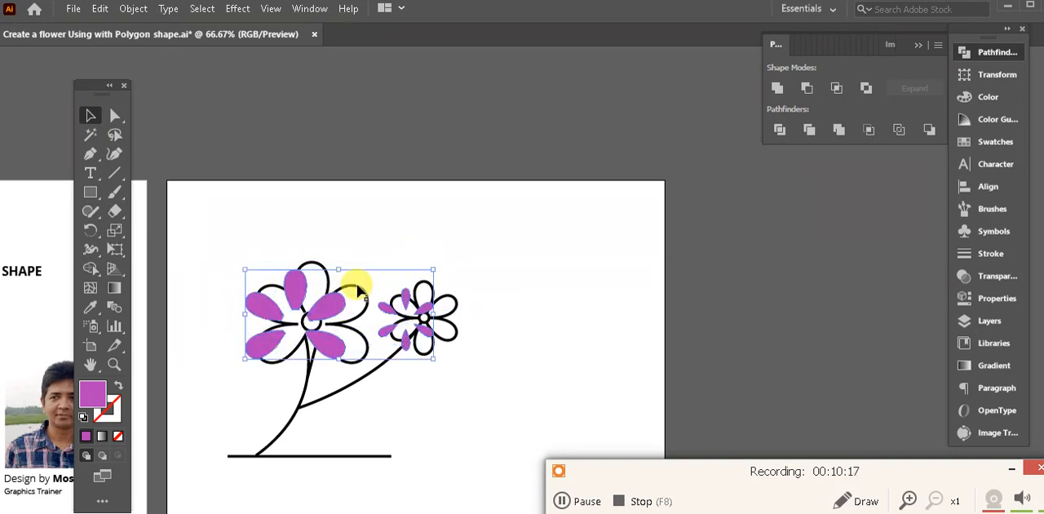
pyautogui.moveTo(301, 291); pyautogui.dragTo(323, 296)
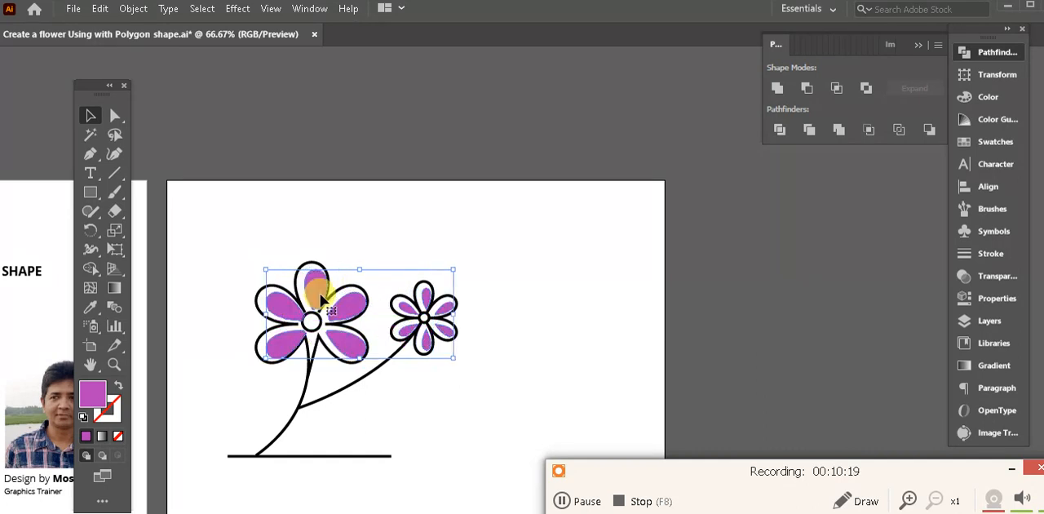
pyautogui.moveTo(437, 294); pyautogui.dragTo(436, 291)
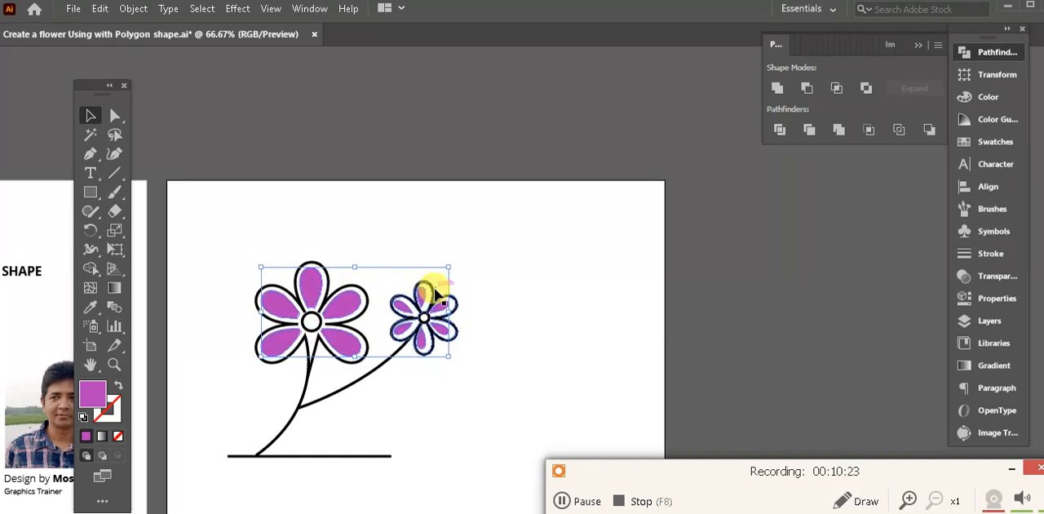
pyautogui.click(527, 298)
# - Select the small flower's purple petals and nudge them slightly right to center them inside the outlines
pyautogui.moveTo(522, 328); pyautogui.dragTo(672, 275)
pyautogui.scroll(2, 502, 294)
pyautogui.keyDown('shift'); pyautogui.click(634, 168); pyautogui.keyUp('shift')
pyautogui.keyDown('shift'); pyautogui.click(589, 193); pyautogui.keyUp('shift')
pyautogui.keyDown('shift'); pyautogui.click(667, 258); pyautogui.keyUp('shift')
pyautogui.keyDown('shift'); pyautogui.click(626, 283); pyautogui.keyUp('shift')
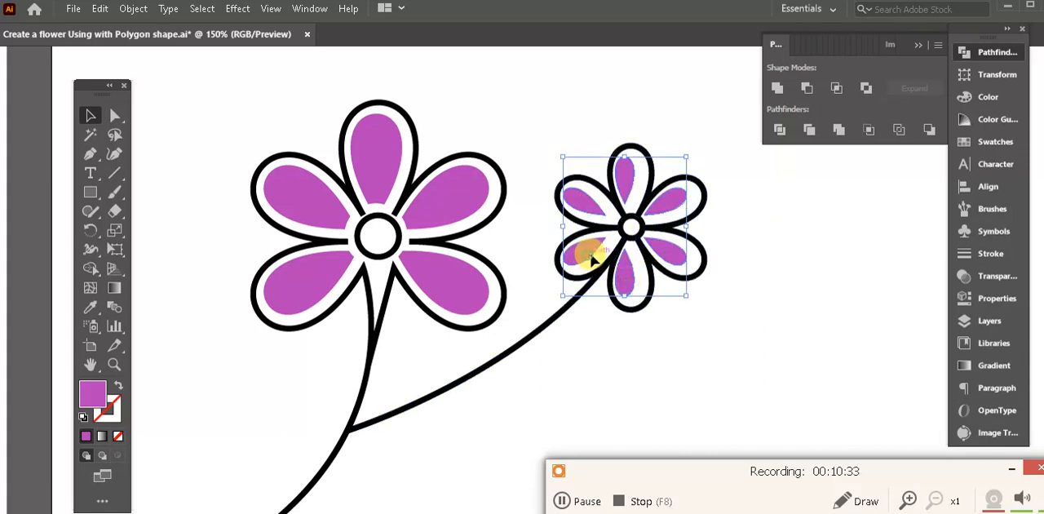
pyautogui.press('Right')
pyautogui.press('Right')
pyautogui.press('Right')
pyautogui.press('Right')
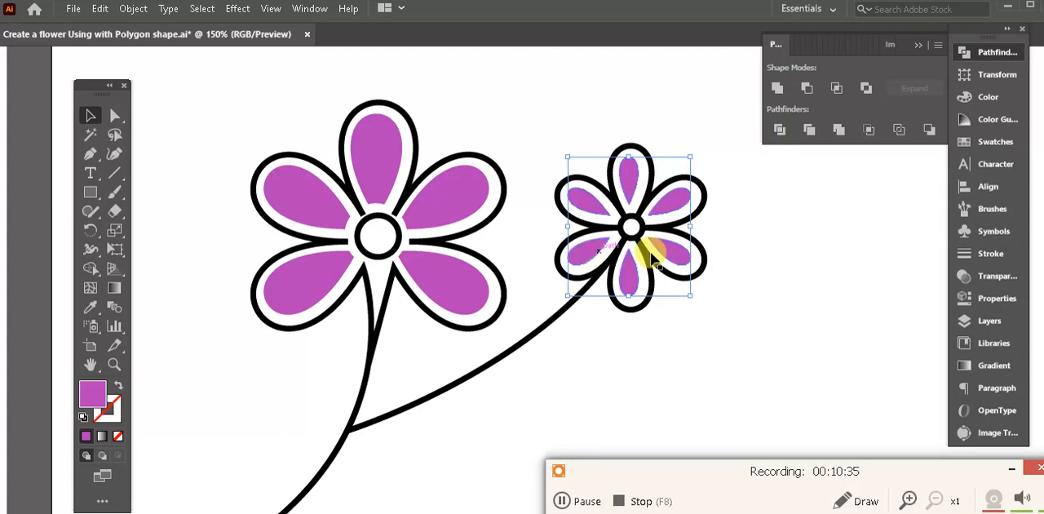
pyautogui.click(689, 320)
# - Fill the large flower's top petal with the green sampled from the reference flower's top petal
pyautogui.moveTo(301, 256); pyautogui.dragTo(418, 222)
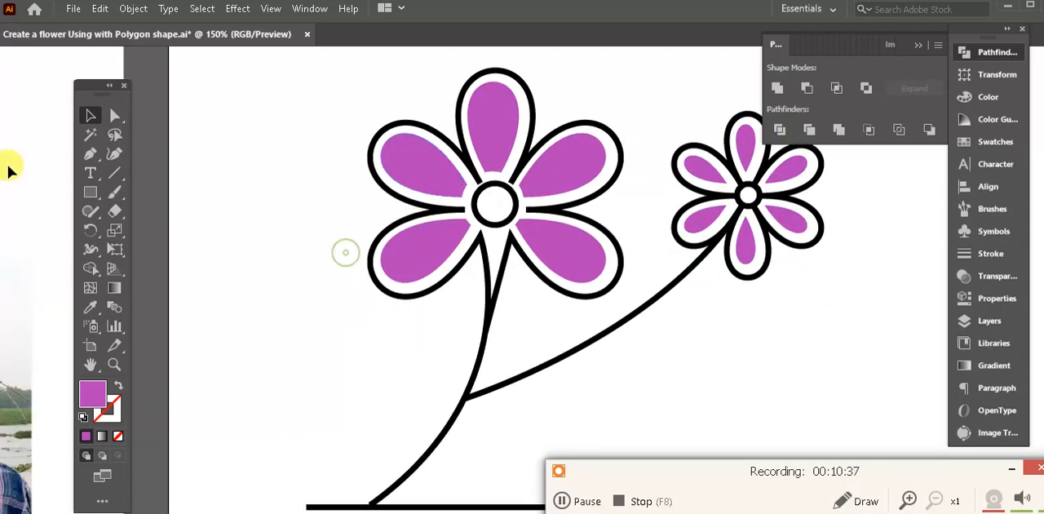
pyautogui.click(111, 120)
pyautogui.moveTo(366, 180); pyautogui.dragTo(455, 193)
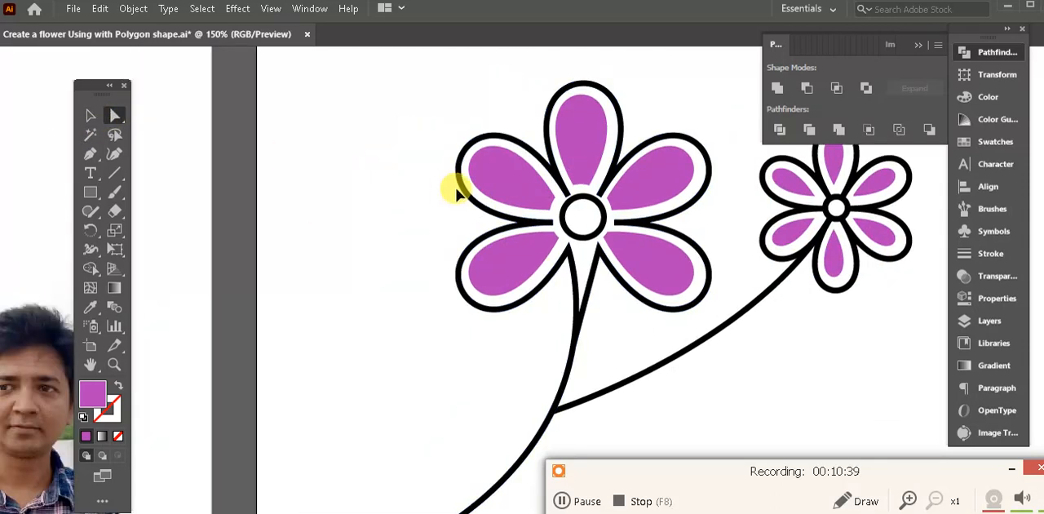
pyautogui.hotkey('ctrl', '-')
pyautogui.hotkey('ctrl', '-')
pyautogui.hotkey('ctrl', '-')
pyautogui.moveTo(545, 241); pyautogui.dragTo(596, 220)
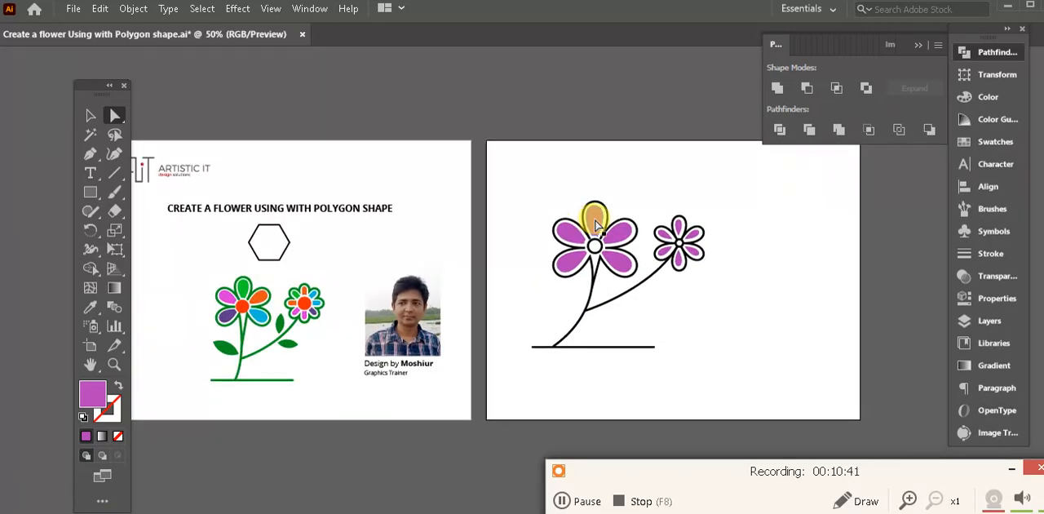
pyautogui.click(90, 306)
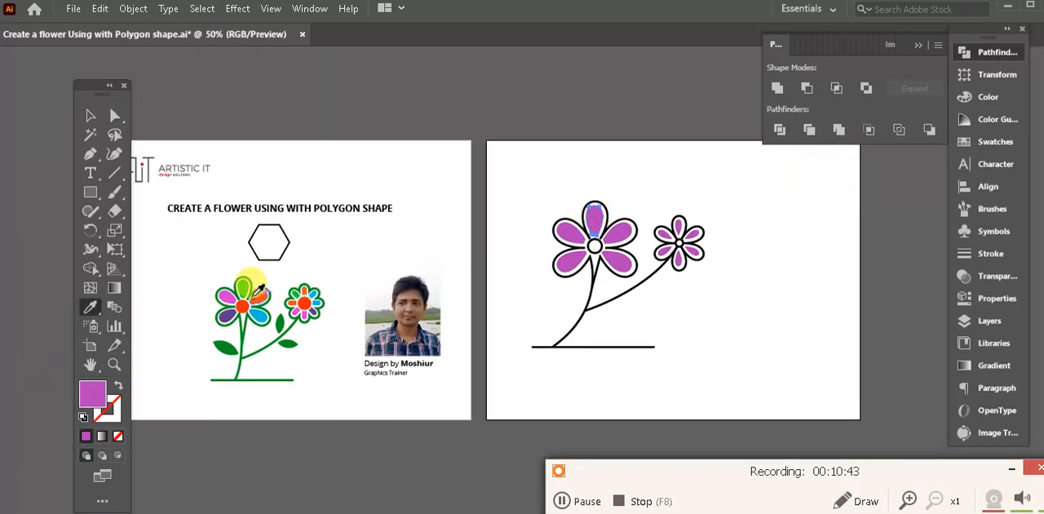
pyautogui.click(242, 288)
pyautogui.keyDown('ctrl'); pyautogui.click(510, 205); pyautogui.keyUp('ctrl')
# - Fill the large flower's other four petals clockwise with the orange, blue, violet and pink sampled from the reference flower
pyautogui.keyDown('ctrl'); pyautogui.click(623, 232); pyautogui.keyUp('ctrl')
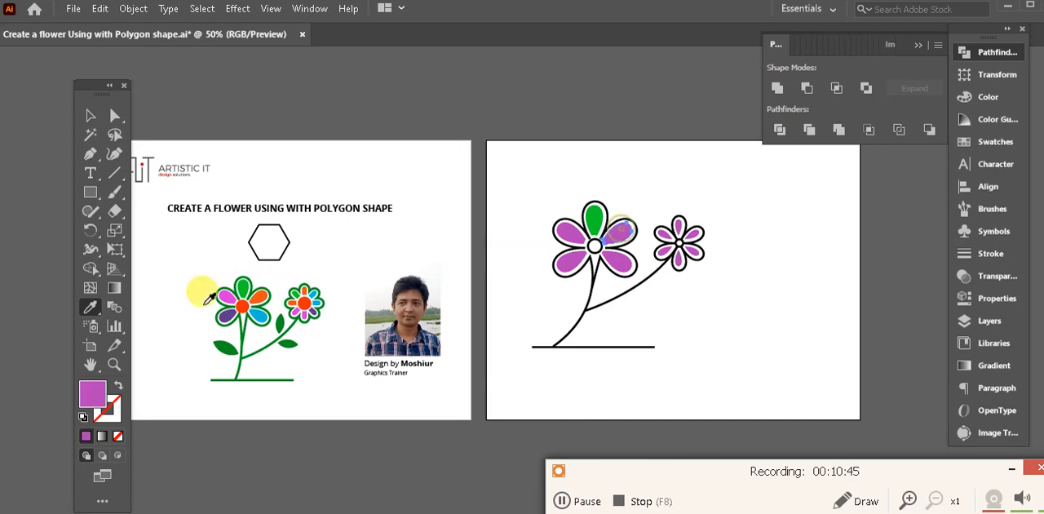
pyautogui.click(265, 294)
pyautogui.keyDown('ctrl'); pyautogui.click(618, 261); pyautogui.keyUp('ctrl')
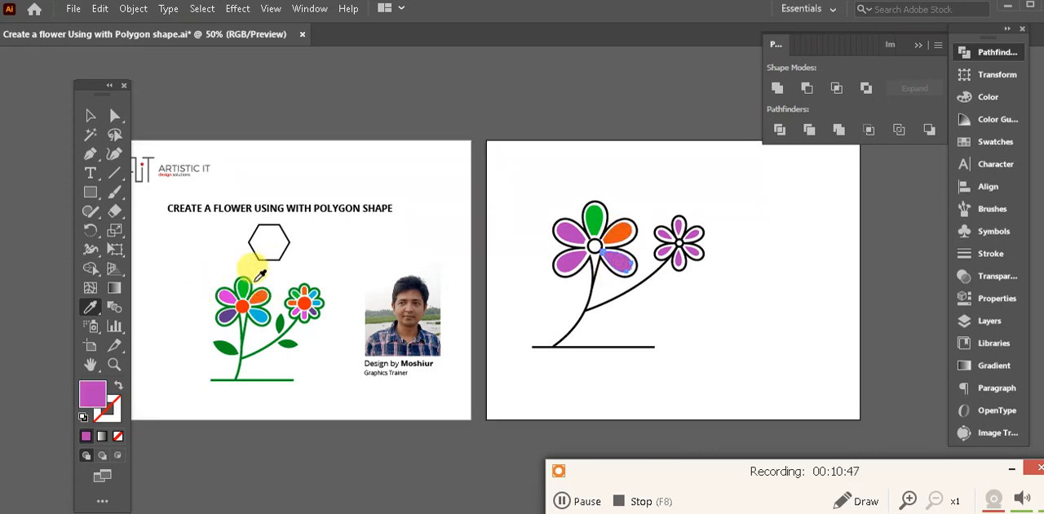
pyautogui.click(265, 312)
pyautogui.keyDown('ctrl'); pyautogui.click(571, 263); pyautogui.keyUp('ctrl')
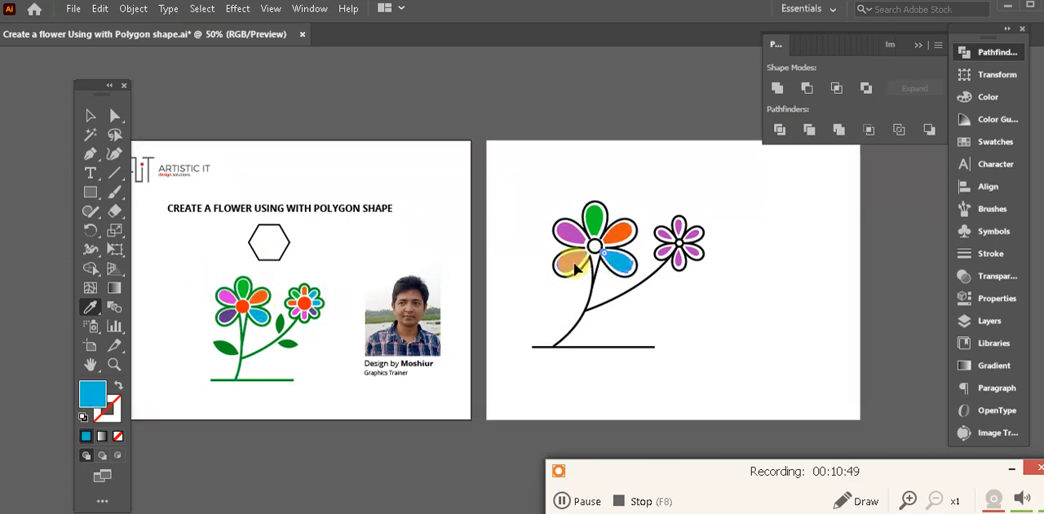
pyautogui.click(228, 311)
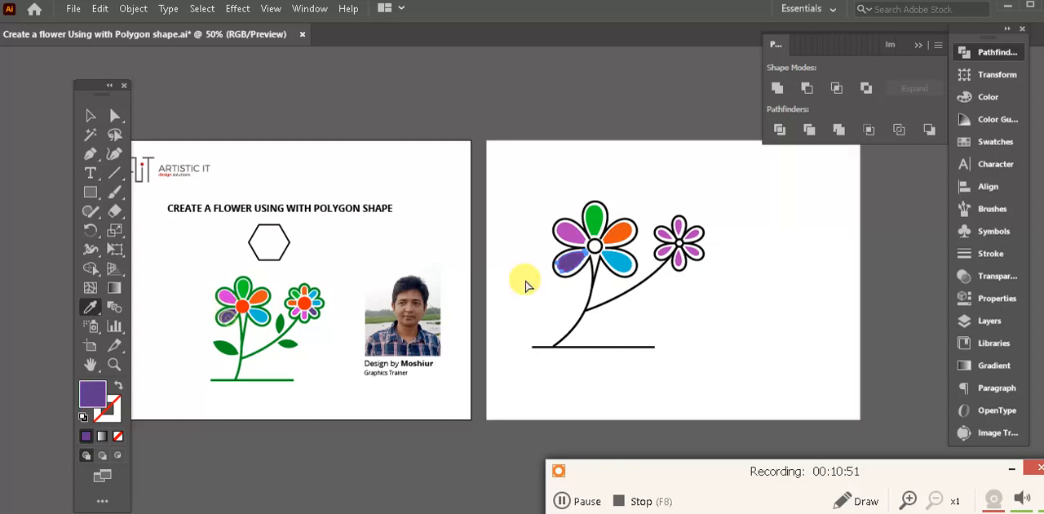
pyautogui.keyDown('ctrl'); pyautogui.click(569, 237); pyautogui.keyUp('ctrl')
pyautogui.click(230, 295)
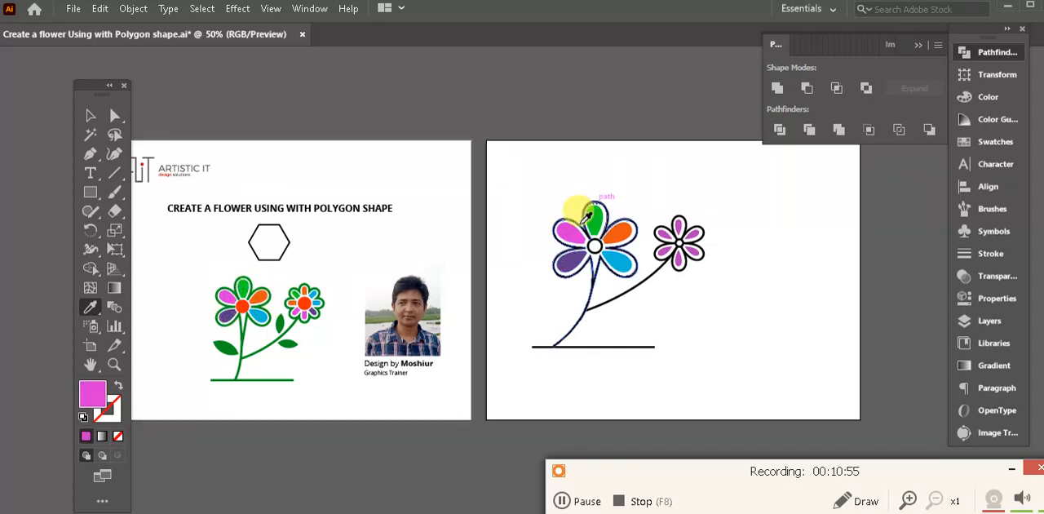
pyautogui.keyDown('ctrl'); pyautogui.click(699, 199); pyautogui.keyUp('ctrl')
# - Fill the small flower's top petal with the orange sampled from the small reference flower
pyautogui.hotkey('ctrl', '+')
pyautogui.press('Tab')
pyautogui.moveTo(621, 316); pyautogui.dragTo(708, 318)
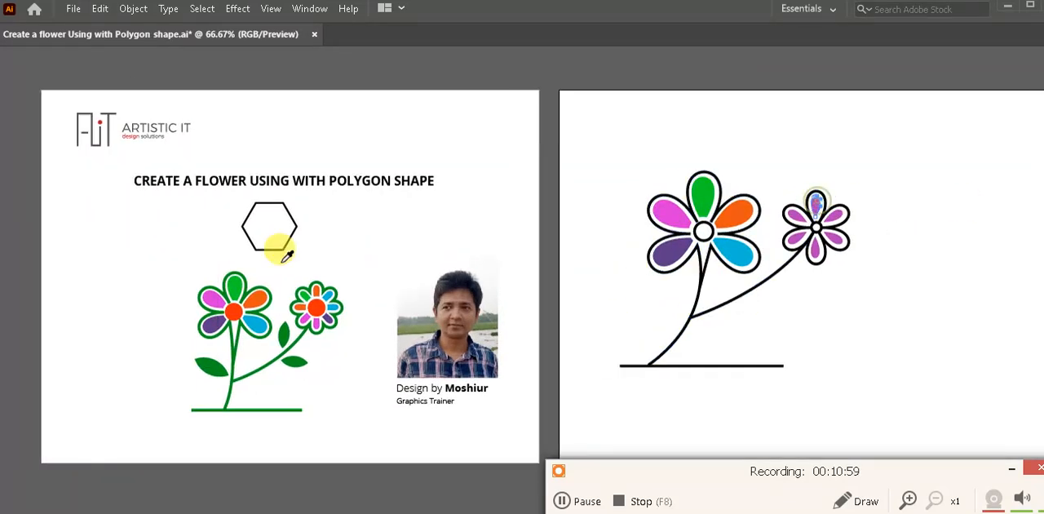
pyautogui.click(314, 290)
pyautogui.press('v')
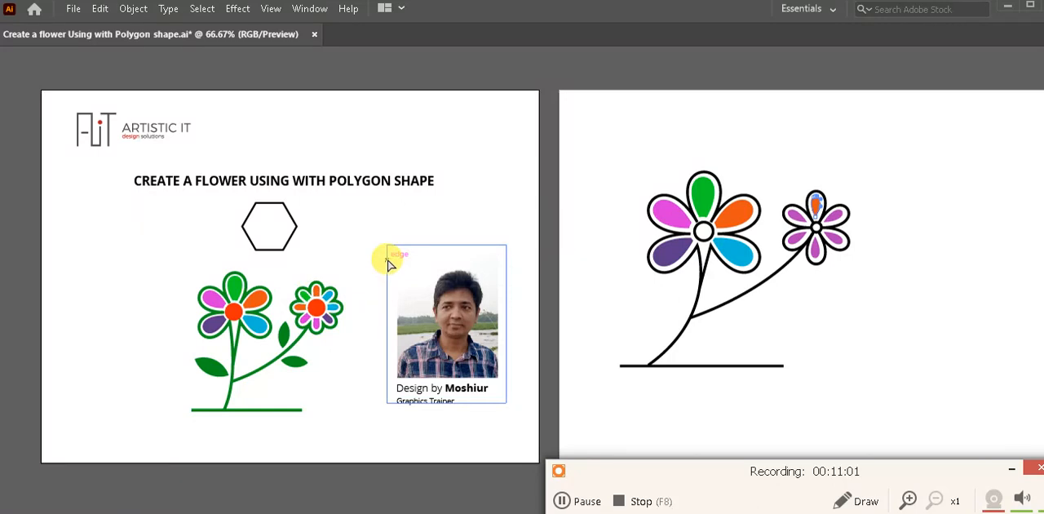
# - Fill the small flower's upper-right petal with a medium blue chosen in the Color Picker
pyautogui.hotkey('ctrl', '+')
pyautogui.moveTo(517, 354); pyautogui.dragTo(677, 235)
pyautogui.press('Tab')
pyautogui.moveTo(658, 326); pyautogui.dragTo(493, 323)
pyautogui.click(103, 394)
pyautogui.click(632, 170)
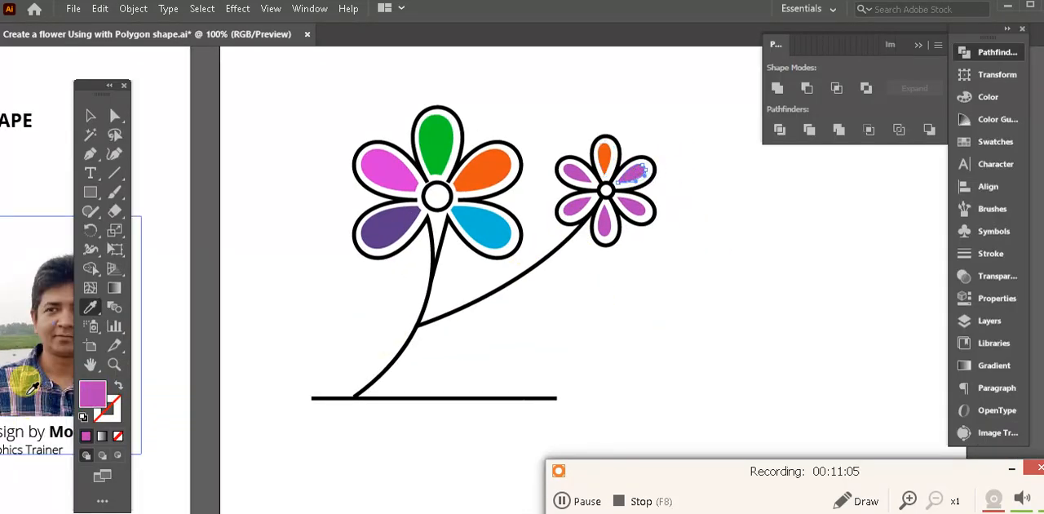
pyautogui.doubleClick(93, 399)
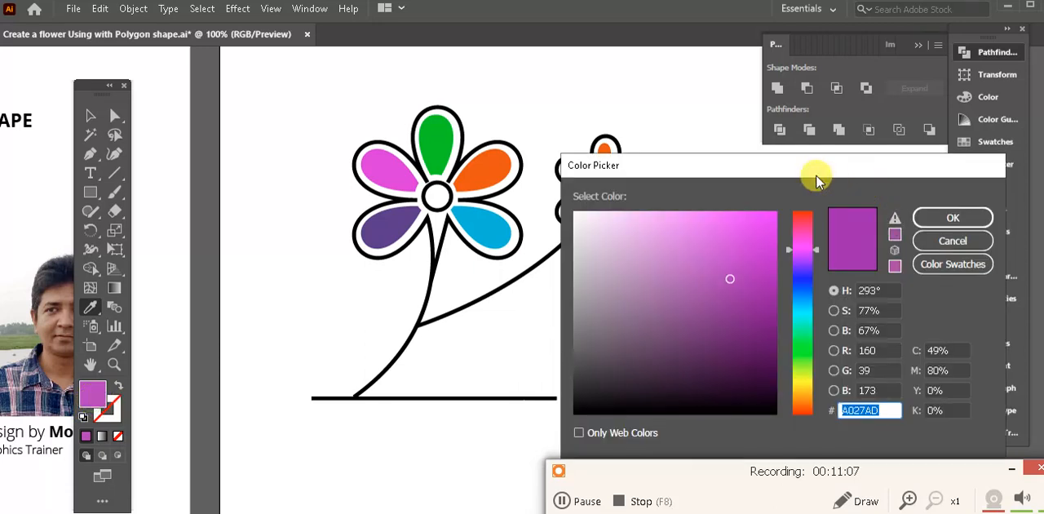
pyautogui.moveTo(814, 175); pyautogui.dragTo(645, 121)
pyautogui.moveTo(614, 255); pyautogui.dragTo(632, 267)
pyautogui.moveTo(563, 225); pyautogui.dragTo(586, 217)
pyautogui.moveTo(634, 244); pyautogui.dragTo(635, 239)
pyautogui.click(795, 161)
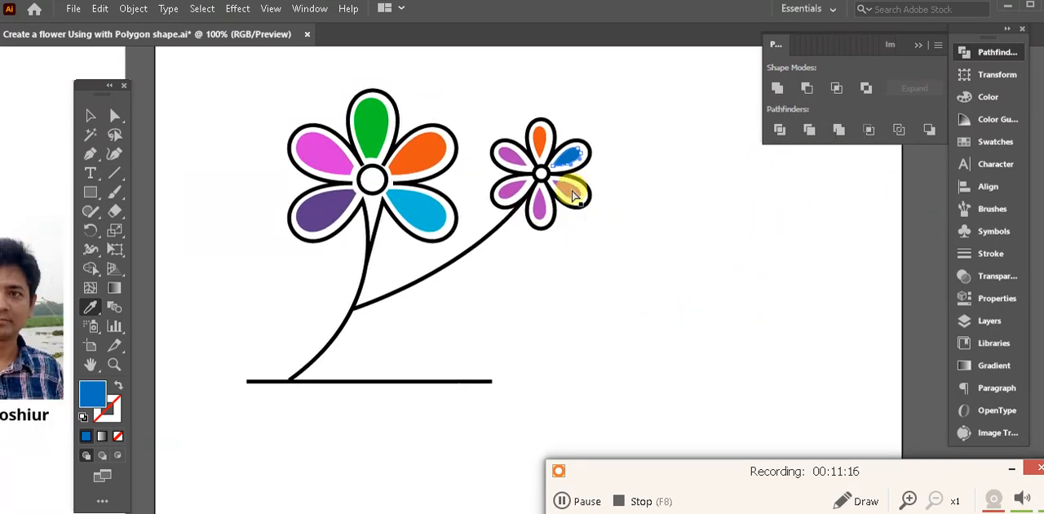
# - Fill the small flower's lower-right petal with the green #3BCC79
pyautogui.click(574, 196)
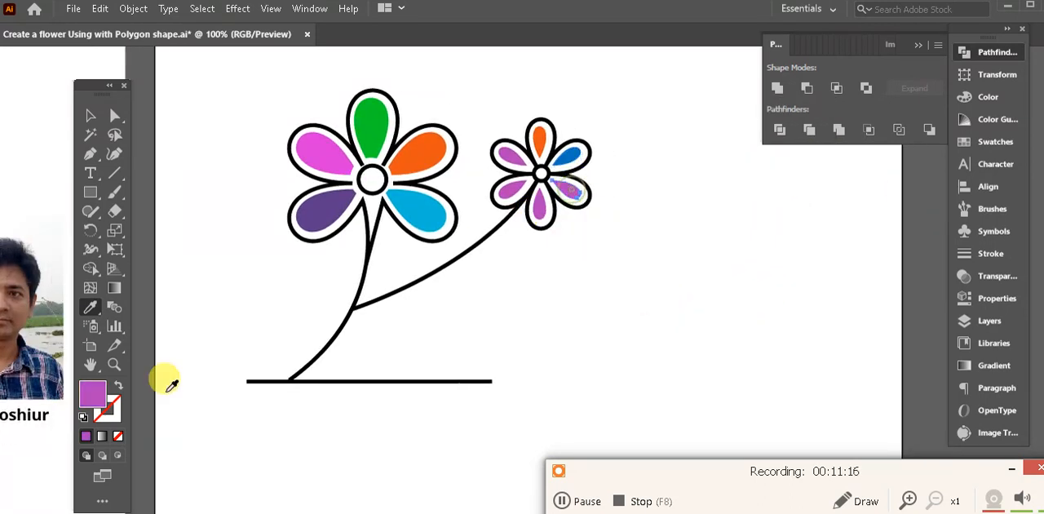
pyautogui.doubleClick(92, 395)
pyautogui.click(634, 279)
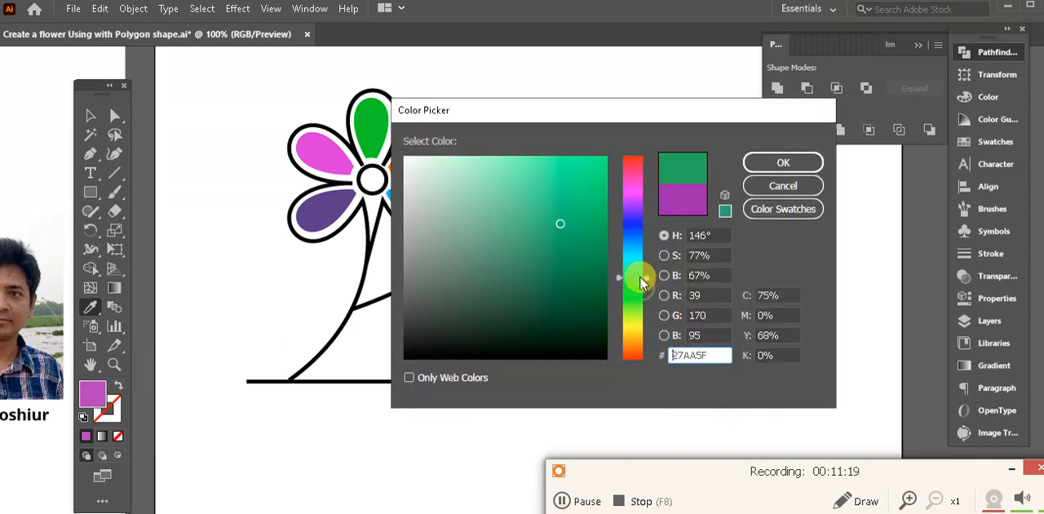
pyautogui.click(584, 273)
pyautogui.moveTo(585, 233); pyautogui.dragTo(547, 194)
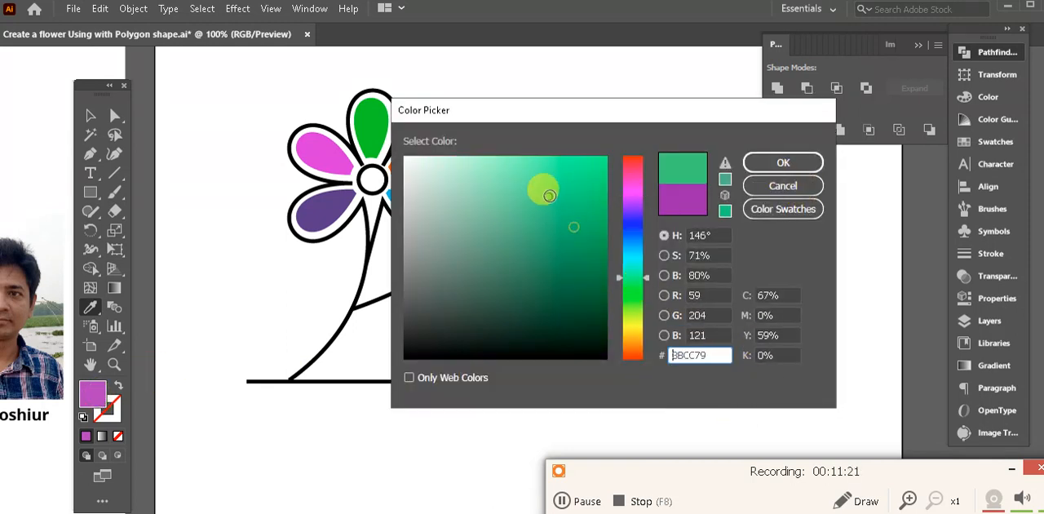
pyautogui.click(783, 163)
# - Fill the small flower's bottom petal with the cyan #2BD8D3
pyautogui.keyDown('ctrl'); pyautogui.click(541, 209); pyautogui.keyUp('ctrl')
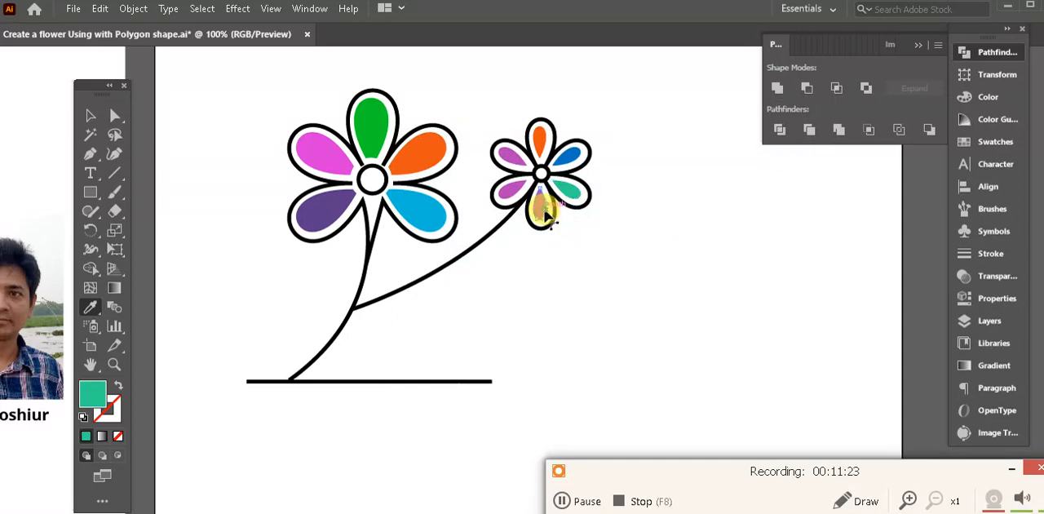
pyautogui.doubleClick(107, 399)
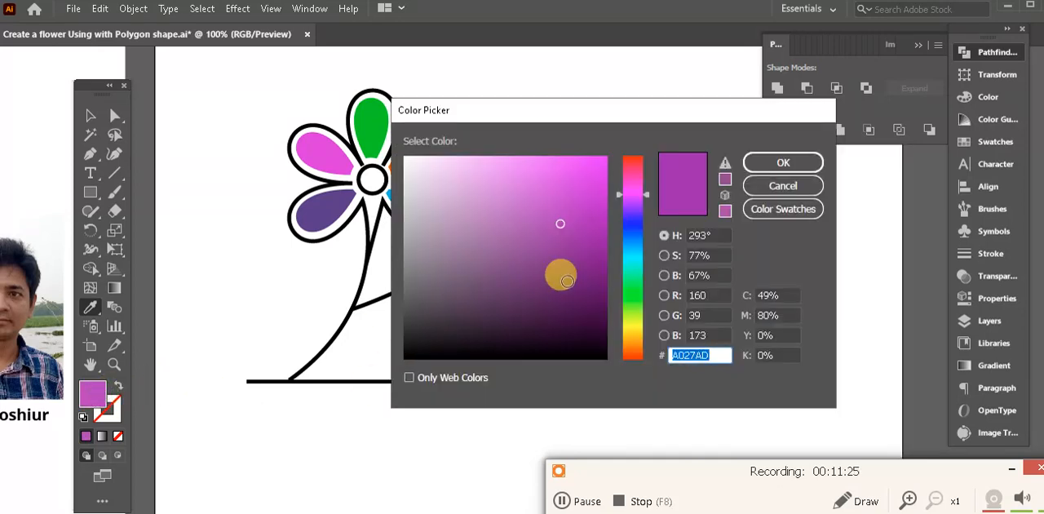
pyautogui.moveTo(631, 295); pyautogui.dragTo(639, 261)
pyautogui.click(565, 181)
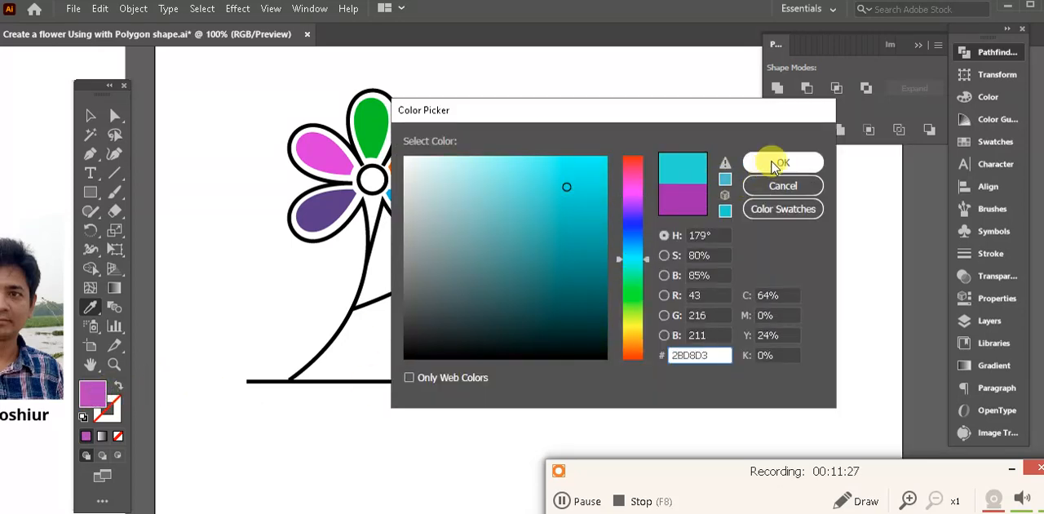
pyautogui.click(747, 162)
# - Fill the small flower's lower-left petal with a deep indigo blue
pyautogui.keyDown('ctrl'); pyautogui.click(508, 188); pyautogui.keyUp('ctrl')
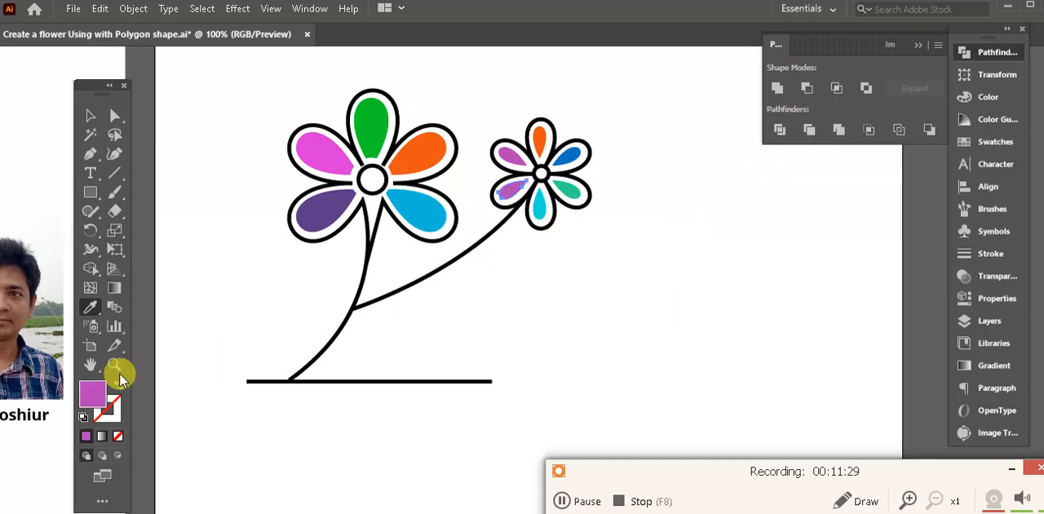
pyautogui.doubleClick(102, 391)
pyautogui.moveTo(636, 230)
pyautogui.mouseDown()
pyautogui.moveTo(640, 216)
pyautogui.moveTo(639, 234)
pyautogui.mouseUp()
pyautogui.click(783, 163)
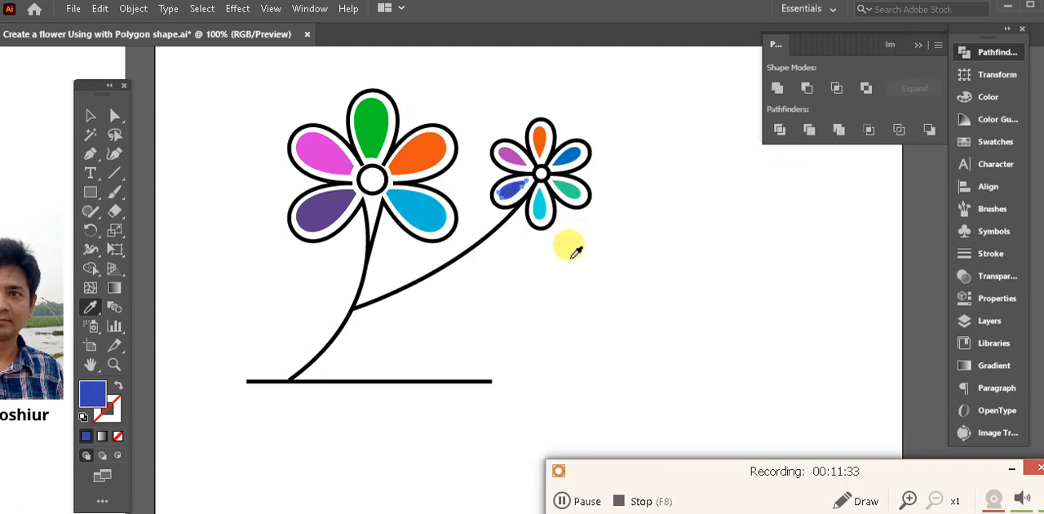
# - Fill the small flower's upper-left petal with the olive green #91AA27
pyautogui.keyDown('ctrl'); pyautogui.click(510, 165); pyautogui.keyUp('ctrl')
pyautogui.doubleClick(100, 395)
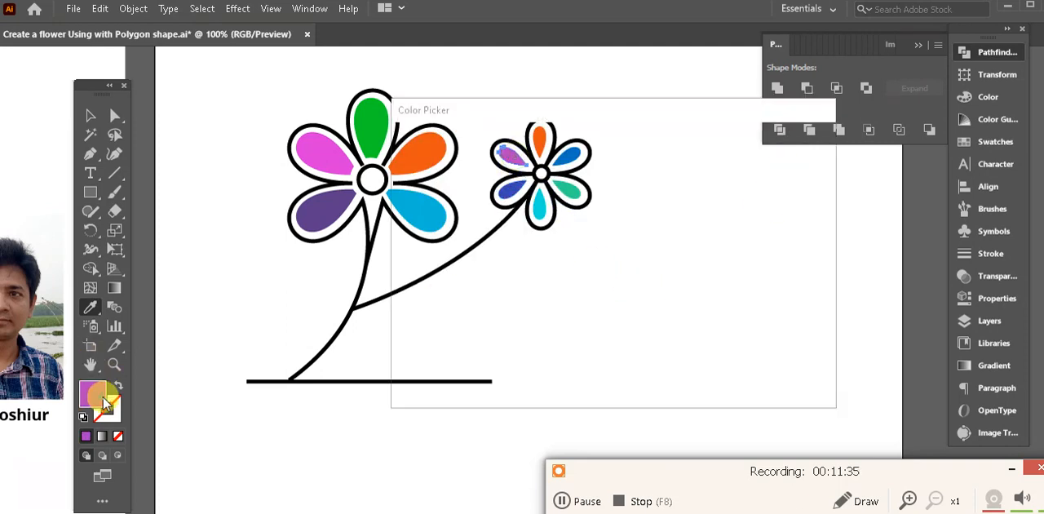
pyautogui.click(635, 321)
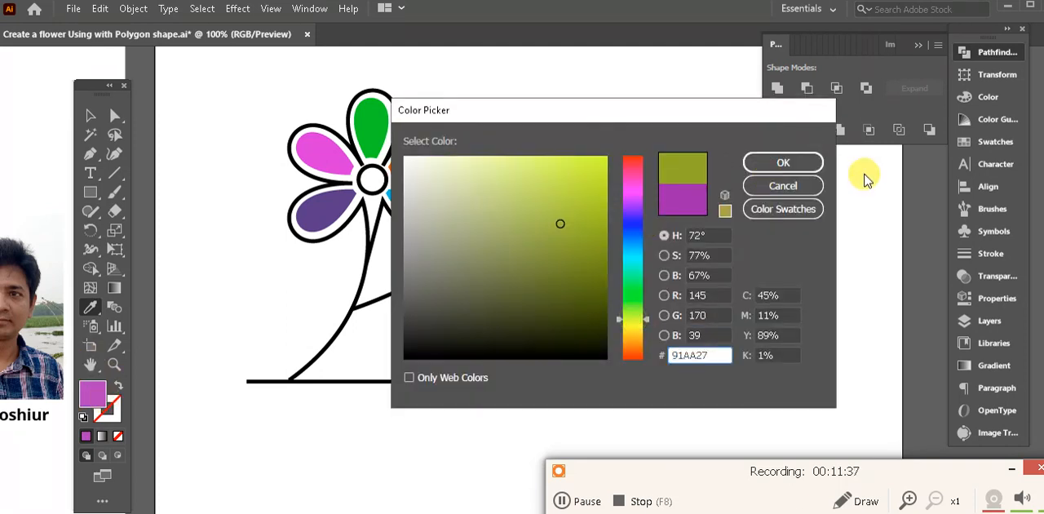
pyautogui.click(781, 163)
# - Compare the colored petals of both flowers with the reference artwork
pyautogui.hotkey('ctrl', '-')
pyautogui.hotkey('ctrl', '-')
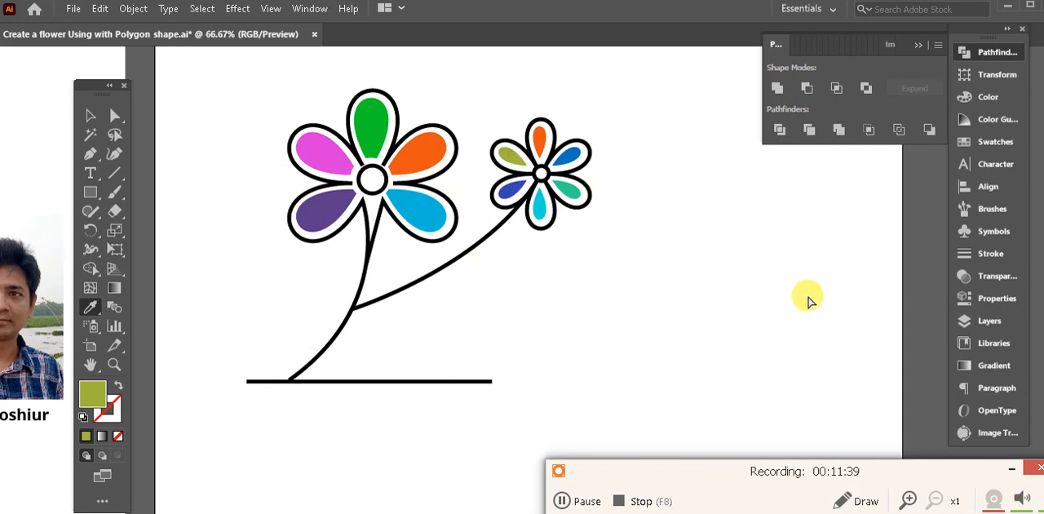
pyautogui.click(90, 115)
pyautogui.moveTo(693, 346); pyautogui.dragTo(617, 211)
pyautogui.moveTo(830, 283); pyautogui.dragTo(802, 285)
pyautogui.click(770, 347)
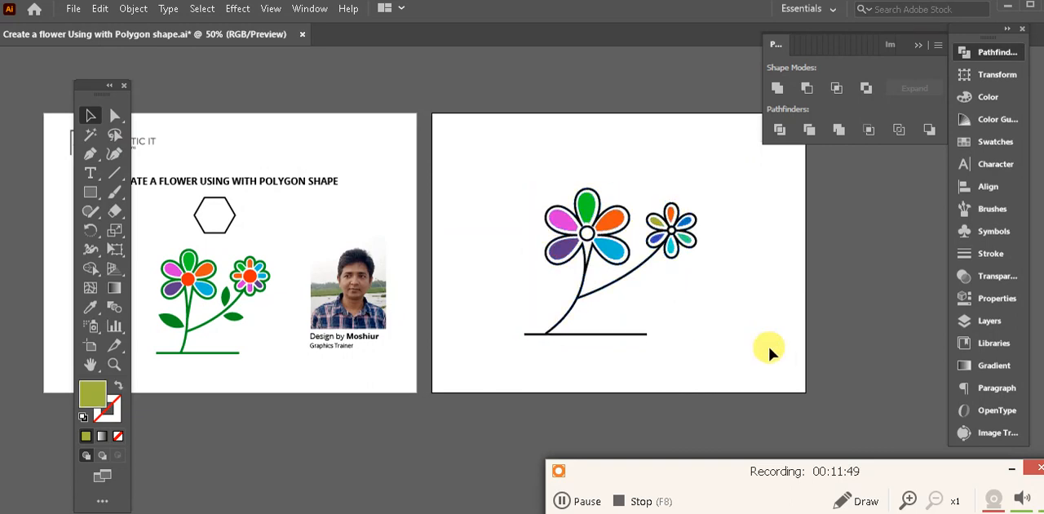
pyautogui.hotkey('ctrl', '+')
pyautogui.moveTo(784, 314); pyautogui.dragTo(744, 354)
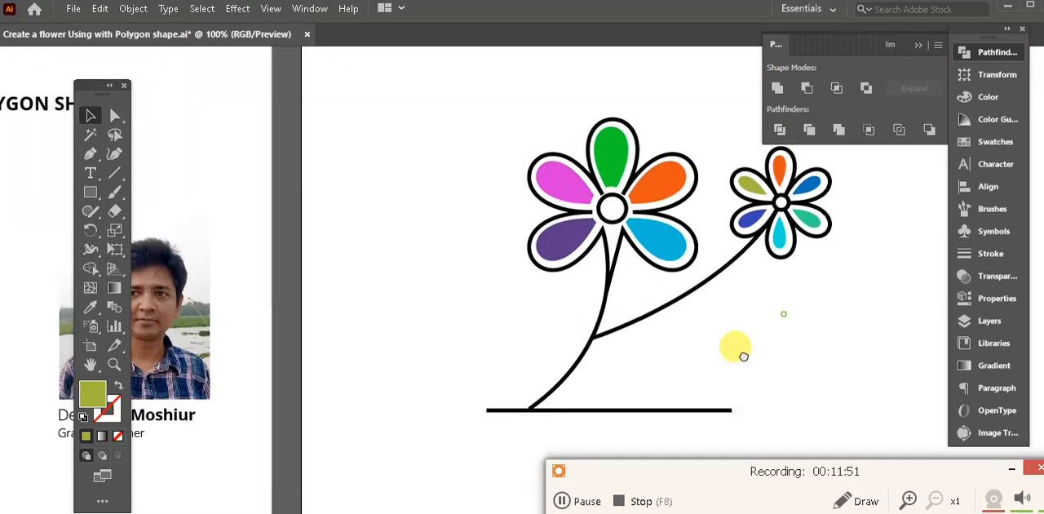
pyautogui.moveTo(625, 345); pyautogui.dragTo(849, 306)
pyautogui.moveTo(578, 300); pyautogui.dragTo(341, 348)
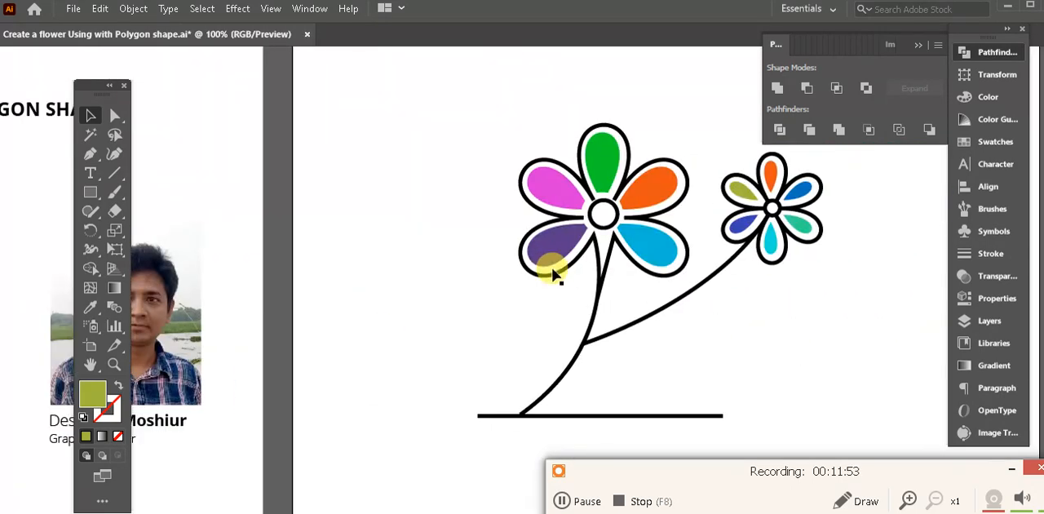
# - Recolor the large flower's petal outlines and main stem with the dark green sampled from the reference artwork's leaf
pyautogui.click(597, 302)
pyautogui.click(89, 307)
pyautogui.moveTo(443, 354); pyautogui.dragTo(792, 333)
pyautogui.moveTo(547, 337); pyautogui.dragTo(458, 367)
pyautogui.moveTo(799, 359); pyautogui.dragTo(348, 374)
pyautogui.moveTo(348, 374); pyautogui.dragTo(491, 348)
pyautogui.moveTo(395, 375); pyautogui.dragTo(605, 360)
pyautogui.moveTo(687, 344); pyautogui.dragTo(586, 330)
pyautogui.moveTo(427, 360); pyautogui.dragTo(490, 367)
pyautogui.moveTo(371, 359); pyautogui.dragTo(564, 351)
pyautogui.click(91, 309)
pyautogui.moveTo(363, 341); pyautogui.dragTo(514, 318)
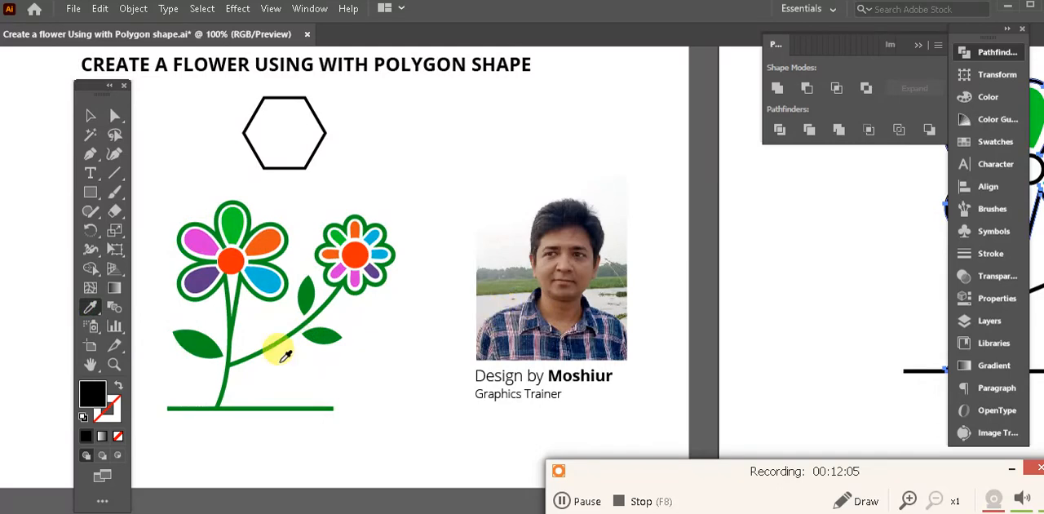
pyautogui.click(193, 338)
pyautogui.moveTo(696, 355); pyautogui.dragTo(415, 359)
pyautogui.moveTo(669, 356); pyautogui.dragTo(337, 356)
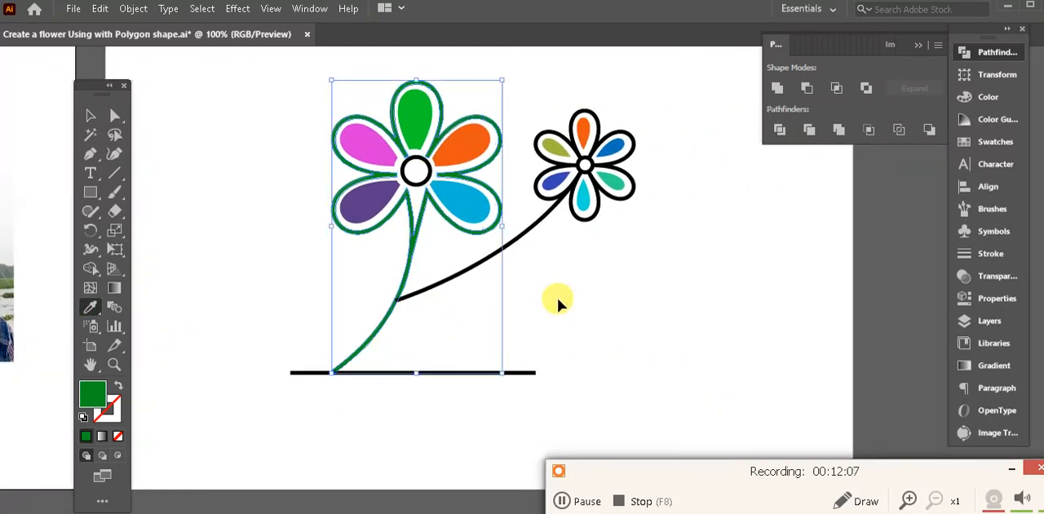
# - Recolor the branch stem and the small flower's petal outlines with the dark green sampled from the already green stems
pyautogui.keyDown('ctrl'); pyautogui.click(529, 230); pyautogui.keyUp('ctrl')
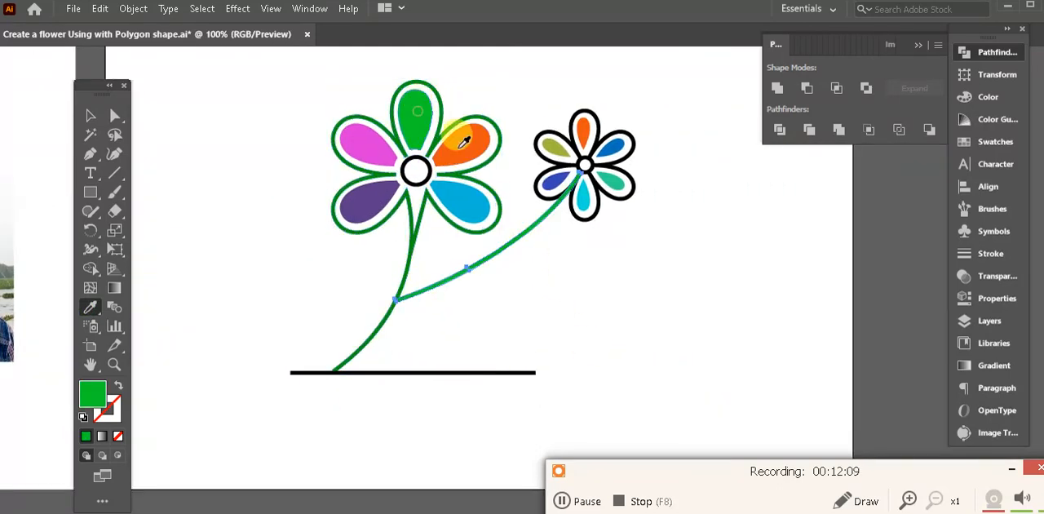
pyautogui.click(411, 248)
pyautogui.keyDown('ctrl'); pyautogui.click(621, 238); pyautogui.keyUp('ctrl')
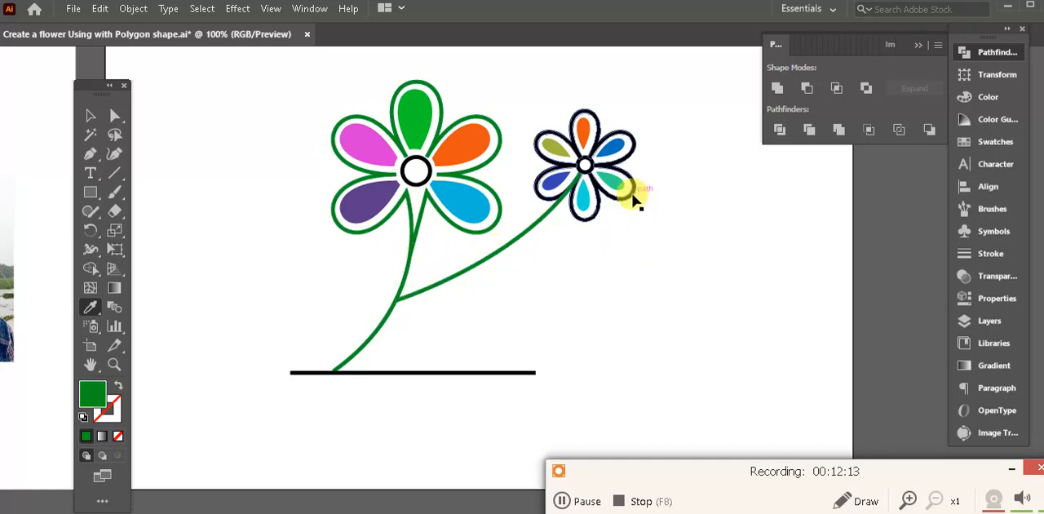
pyautogui.keyDown('ctrl'); pyautogui.click(629, 189); pyautogui.keyUp('ctrl')
pyautogui.click(514, 239)
pyautogui.keyDown('ctrl'); pyautogui.click(622, 278); pyautogui.keyUp('ctrl')
# - Unite the small flower's center ring into a solid circle and fill it with the outlines' dark green
pyautogui.moveTo(574, 279); pyautogui.dragTo(861, 282)
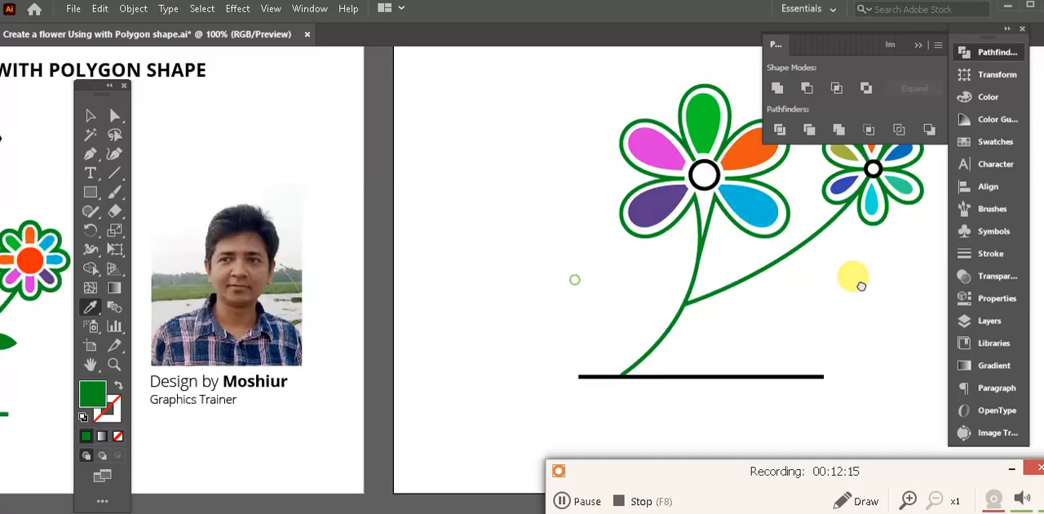
pyautogui.moveTo(803, 248); pyautogui.dragTo(672, 257)
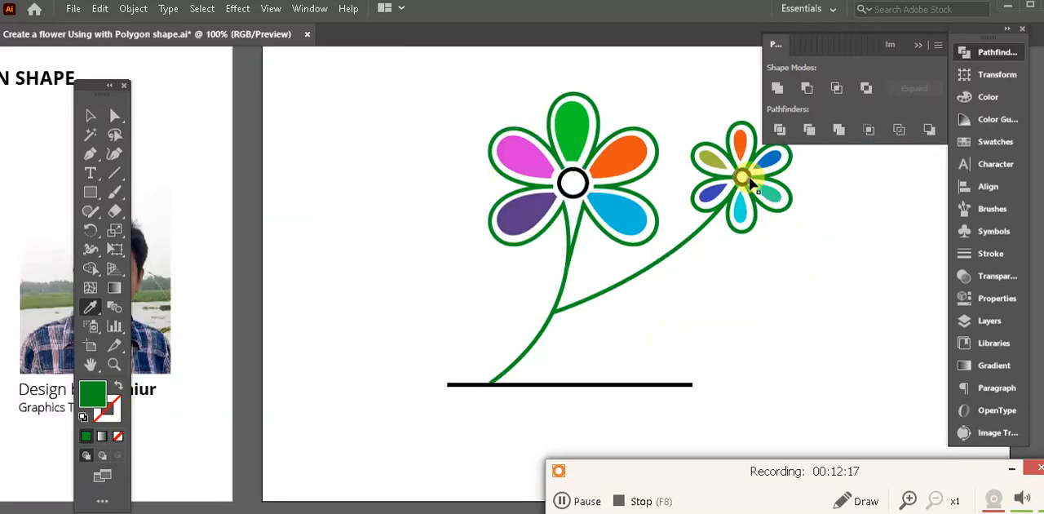
pyautogui.keyDown('ctrl'); pyautogui.click(744, 177); pyautogui.keyUp('ctrl')
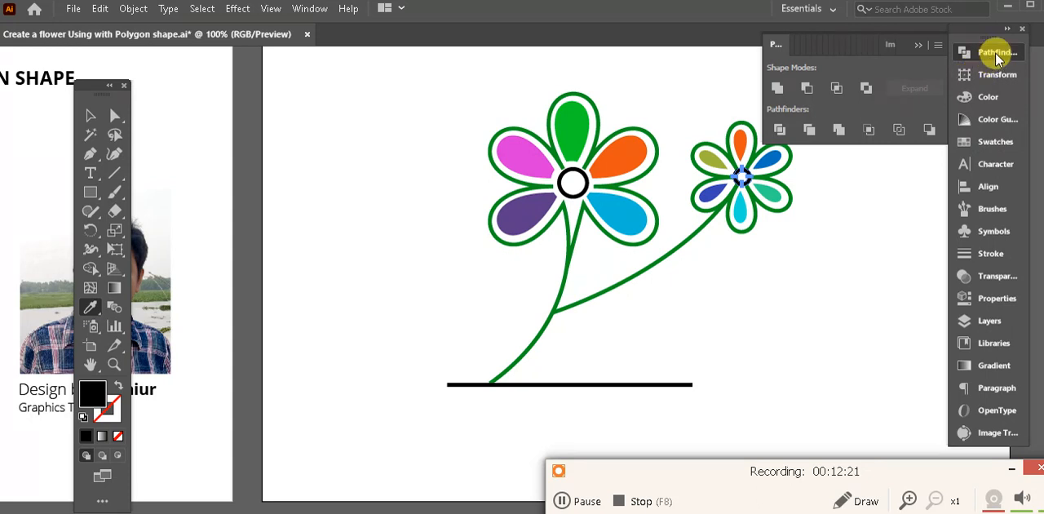
pyautogui.click(779, 124)
pyautogui.click(777, 91)
pyautogui.moveTo(765, 319); pyautogui.dragTo(637, 330)
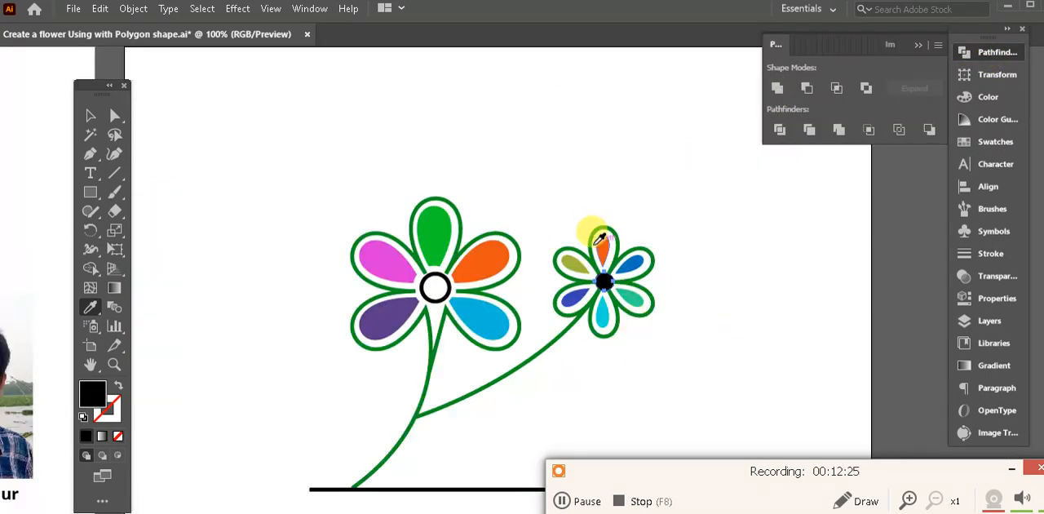
pyautogui.click(403, 299)
# - Unite the large flower's center ring into a solid circle and fill it with the small flower center's dark green
pyautogui.keyDown('ctrl'); pyautogui.click(437, 282); pyautogui.keyUp('ctrl')
pyautogui.click(777, 88)
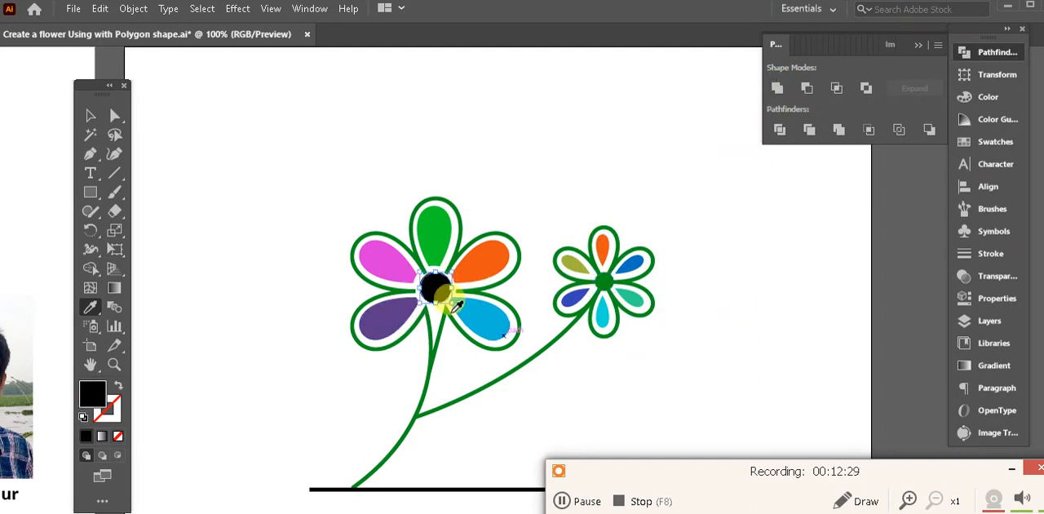
pyautogui.click(603, 282)
# - Recolor the ground line with the dark green sampled from the main stem and deselect it
pyautogui.moveTo(645, 343); pyautogui.dragTo(659, 267)
pyautogui.keyDown('ctrl'); pyautogui.click(517, 415); pyautogui.keyUp('ctrl')
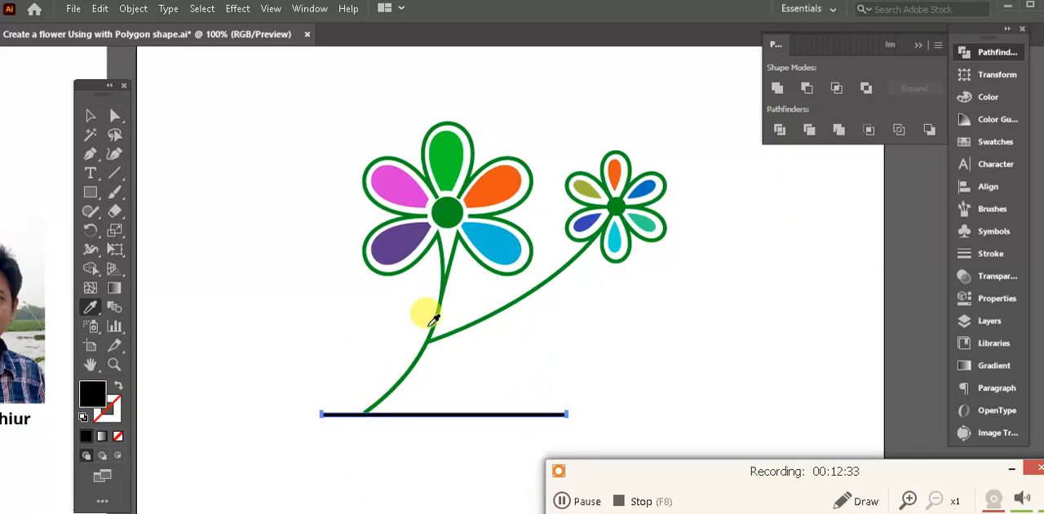
pyautogui.click(432, 327)
pyautogui.keyDown('ctrl'); pyautogui.click(626, 390); pyautogui.keyUp('ctrl')
pyautogui.moveTo(632, 385); pyautogui.dragTo(607, 328)
pyautogui.hotkey('ctrl', '-')
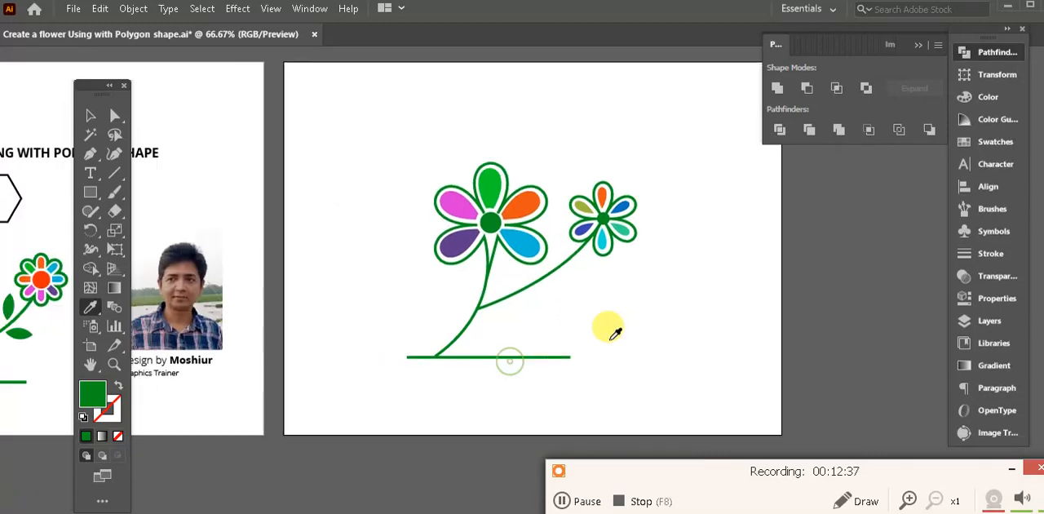
# - Examine the recolored flowers, stems and ground line up close and beside the reference artwork
pyautogui.moveTo(673, 359); pyautogui.dragTo(607, 364)
pyautogui.moveTo(534, 348); pyautogui.dragTo(678, 340)
pyautogui.moveTo(760, 358); pyautogui.dragTo(669, 365)
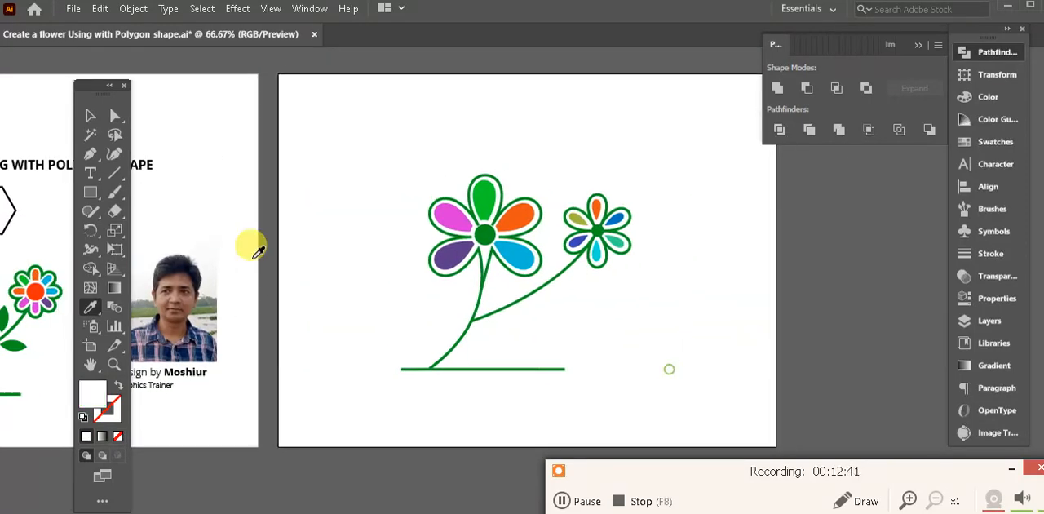
pyautogui.click(89, 115)
pyautogui.moveTo(535, 298); pyautogui.dragTo(623, 298)
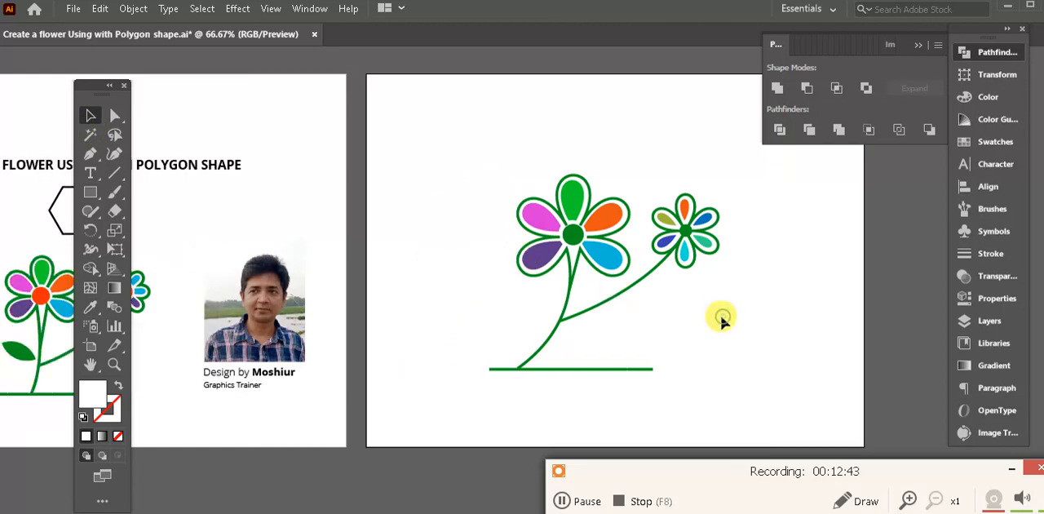
pyautogui.hotkey('ctrl', '=')
pyautogui.hotkey('ctrl', '=')
pyautogui.moveTo(718, 309); pyautogui.dragTo(400, 279)
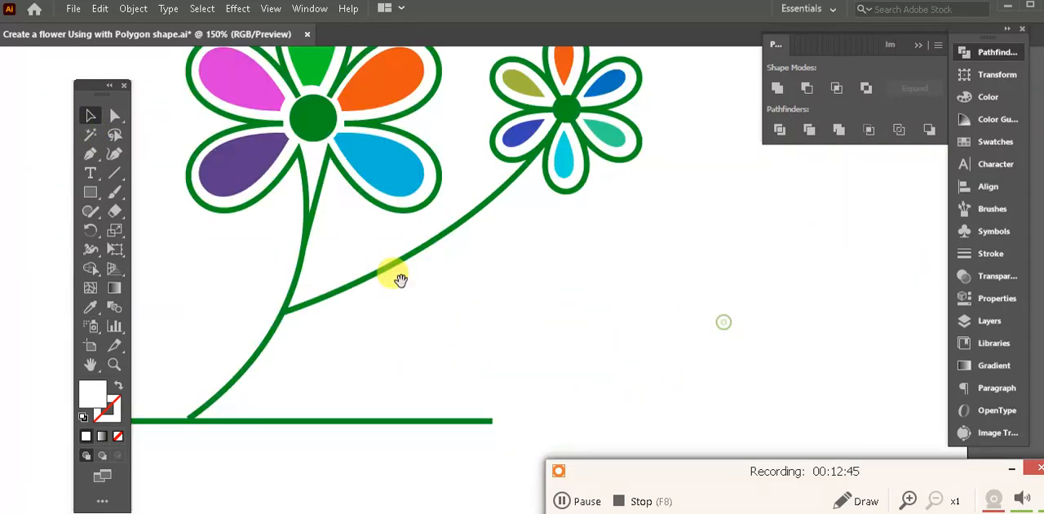
pyautogui.hotkey('ctrl', '-')
pyautogui.hotkey('ctrl', '-')
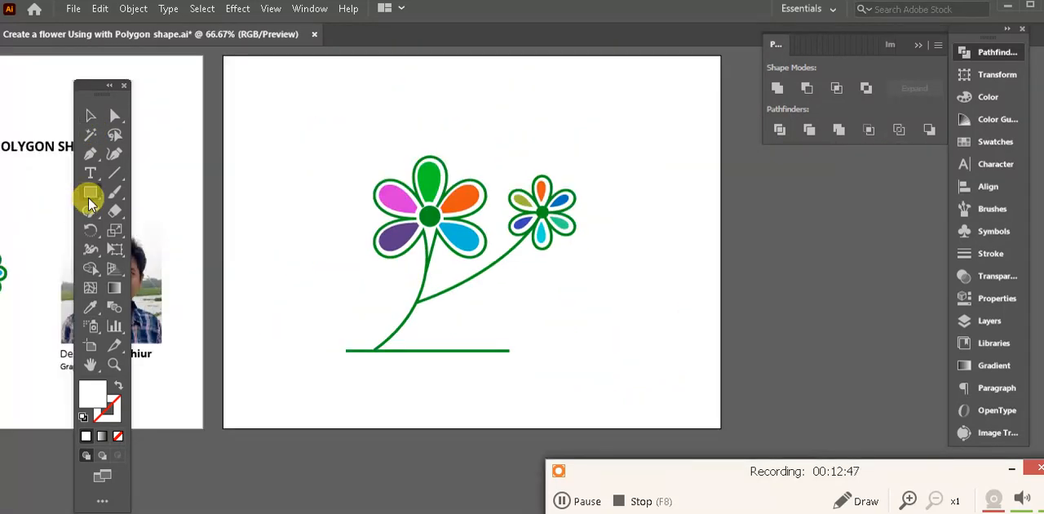
# - Draw a circle below the small flower with the Ellipse tool and fill it with the large flower center's dark green
pyautogui.moveTo(89, 200); pyautogui.dragTo(90, 200)
pyautogui.click(163, 228)
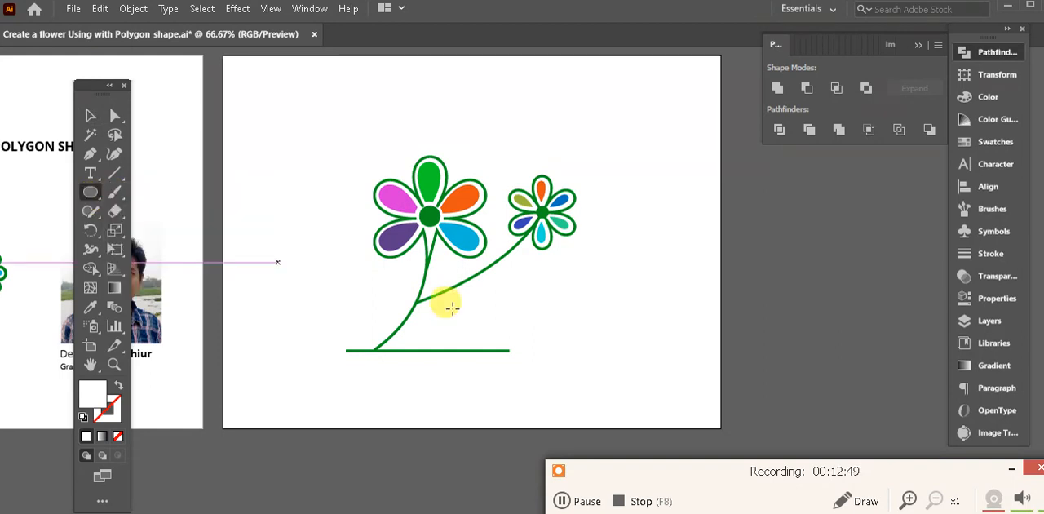
pyautogui.moveTo(532, 309)
pyautogui.mouseDown()
pyautogui.moveTo(550, 343)
pyautogui.moveTo(574, 351)
pyautogui.mouseUp()
pyautogui.click(90, 306)
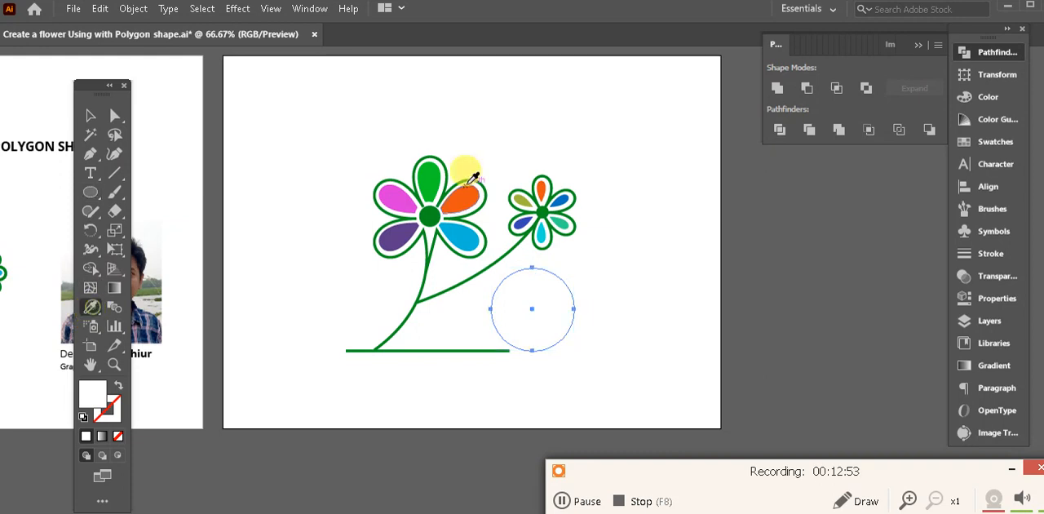
pyautogui.click(430, 215)
pyautogui.click(90, 115)
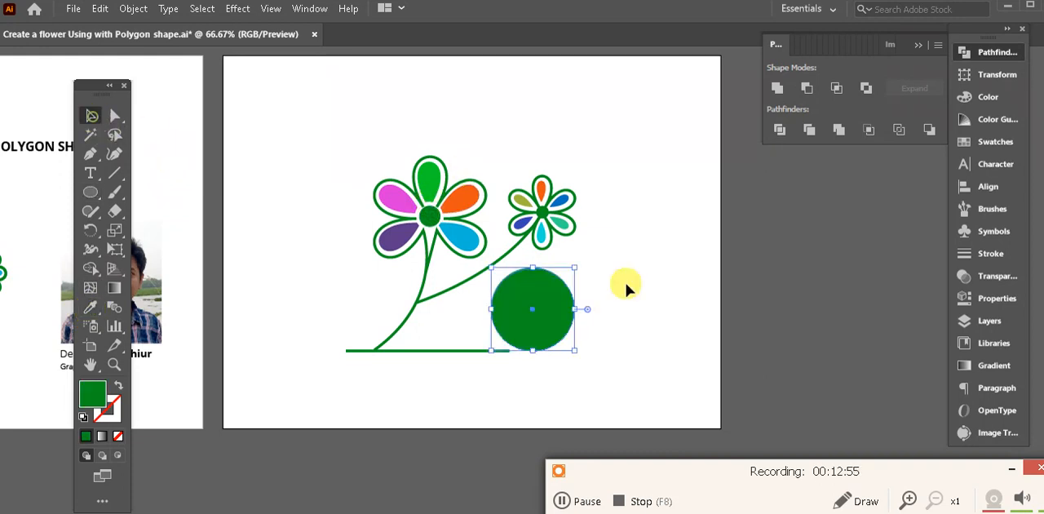
# - Duplicate the green circle beside itself with a narrow overlap and intersect the two circles into a leaf shape
pyautogui.moveTo(513, 298); pyautogui.dragTo(499, 243)
pyautogui.hotkey('ctrl', '+')
pyautogui.hotkey('ctrl', '+')
pyautogui.click(568, 138)
pyautogui.moveTo(569, 139); pyautogui.dragTo(394, 321)
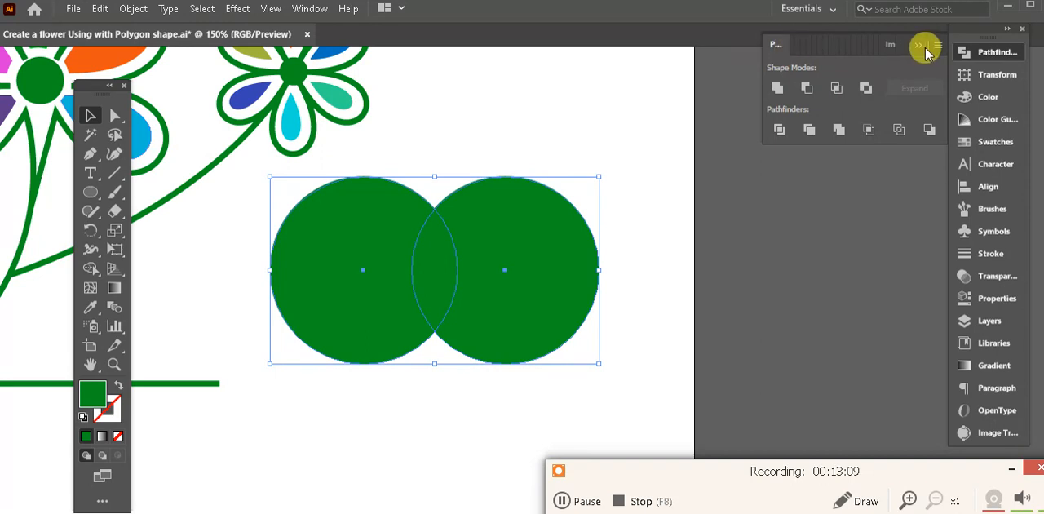
pyautogui.click(838, 89)
# - Scale down and rotate the leaf, and place it diagonally below the small flower's stem
pyautogui.moveTo(489, 305); pyautogui.dragTo(755, 305)
pyautogui.click(706, 277)
pyautogui.moveTo(707, 278); pyautogui.dragTo(468, 294)
pyautogui.moveTo(489, 219); pyautogui.dragTo(410, 238)
pyautogui.moveTo(437, 290); pyautogui.dragTo(420, 263)
pyautogui.moveTo(496, 257); pyautogui.dragTo(652, 316)
pyautogui.hotkey('ctrl', '-')
pyautogui.hotkey('ctrl', '-')
pyautogui.hotkey('ctrl', '-')
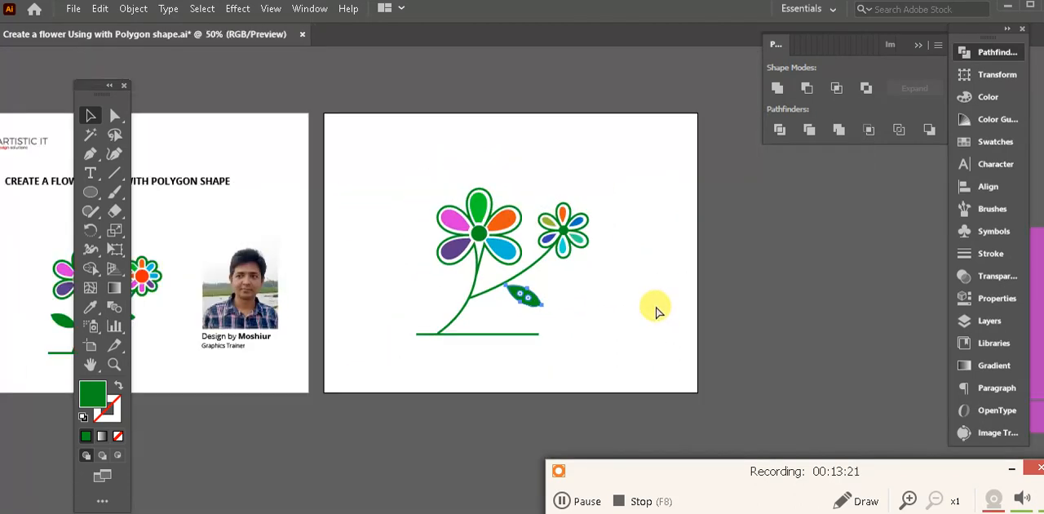
pyautogui.hotkey('ctrl', '+')
pyautogui.moveTo(529, 302); pyautogui.dragTo(540, 333)
# - Select the small flower together with its stem and nudge both down and left along the main stem
pyautogui.moveTo(666, 269); pyautogui.dragTo(575, 181)
pyautogui.press('Down')
pyautogui.press('Down')
pyautogui.press('Down')
pyautogui.press('Down')
pyautogui.press('Down')
pyautogui.press('Down')
pyautogui.press('Down')
pyautogui.press('Down')
pyautogui.press('Down')
pyautogui.press('Down')
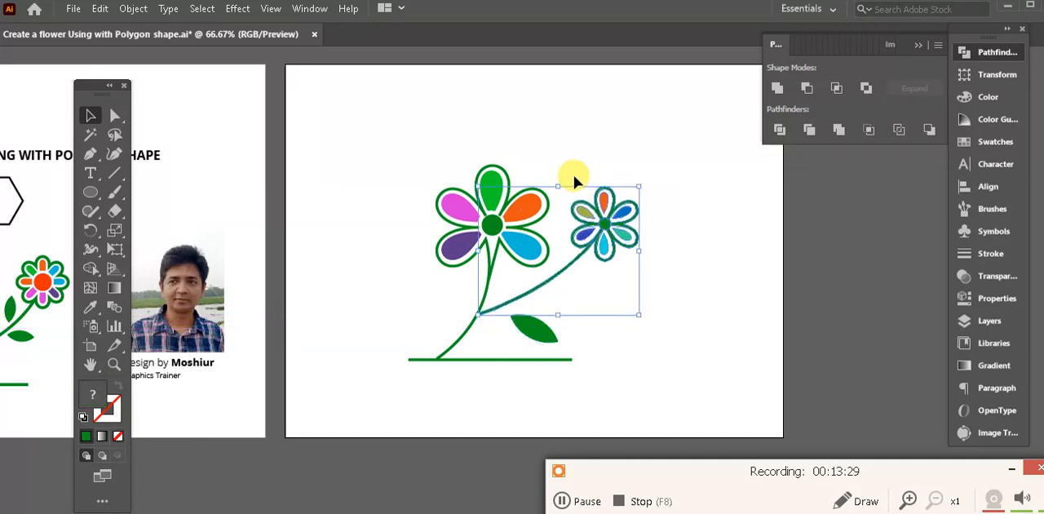
pyautogui.press('Left')
pyautogui.press('Left')
pyautogui.press('Left')
pyautogui.press('Left')
pyautogui.press('Left')
pyautogui.press('Down')
pyautogui.press('Down')
pyautogui.press('Down')
pyautogui.press('Down')
pyautogui.press('Down')
pyautogui.press('Left')
pyautogui.press('Left')
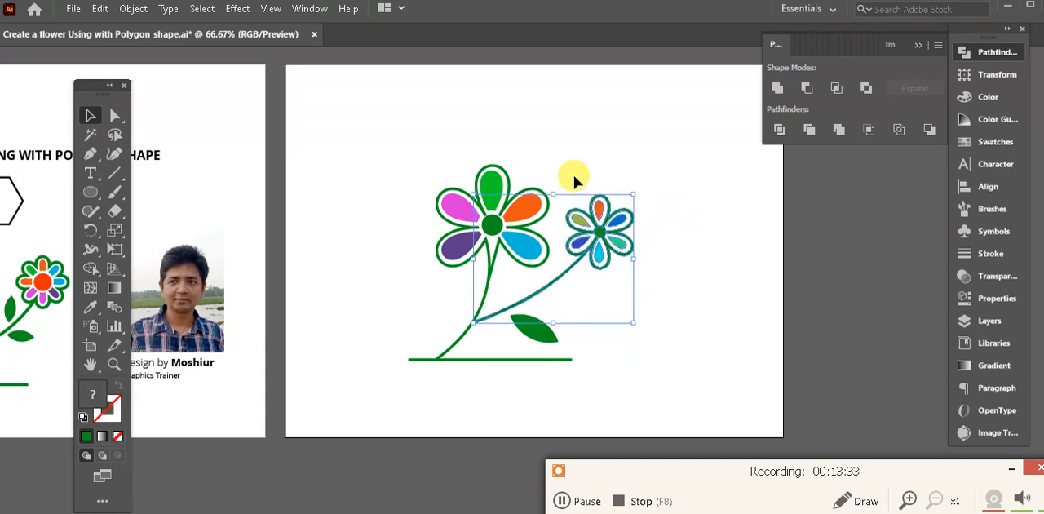
# - Add two smaller copies of the leaf, one above and one below the small flower's stem, rotated to different angles
pyautogui.hotkey('ctrl', '=')
pyautogui.hotkey('ctrl', '=')
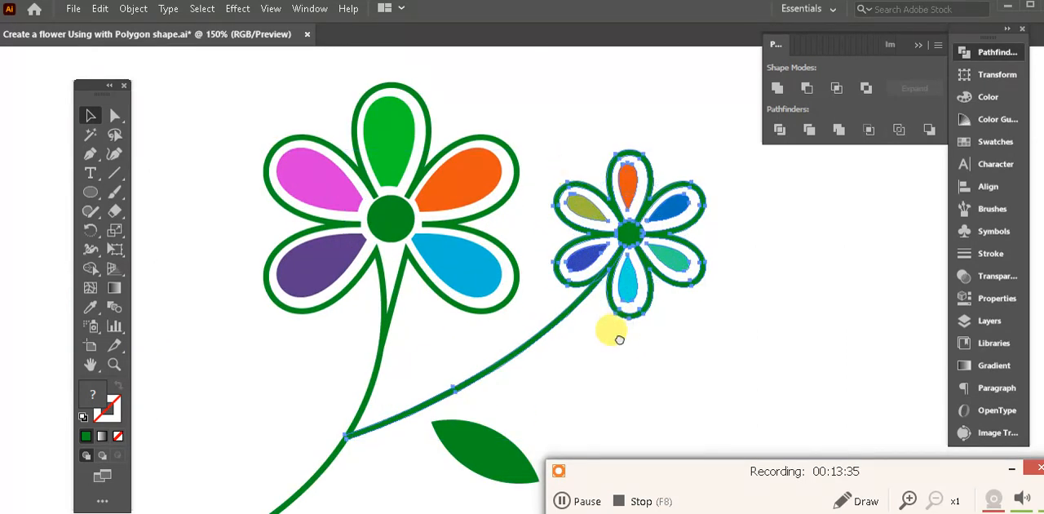
pyautogui.moveTo(625, 347); pyautogui.dragTo(617, 297)
pyautogui.click(426, 351)
pyautogui.click(550, 341)
pyautogui.moveTo(424, 337); pyautogui.dragTo(439, 240)
pyautogui.click(462, 337)
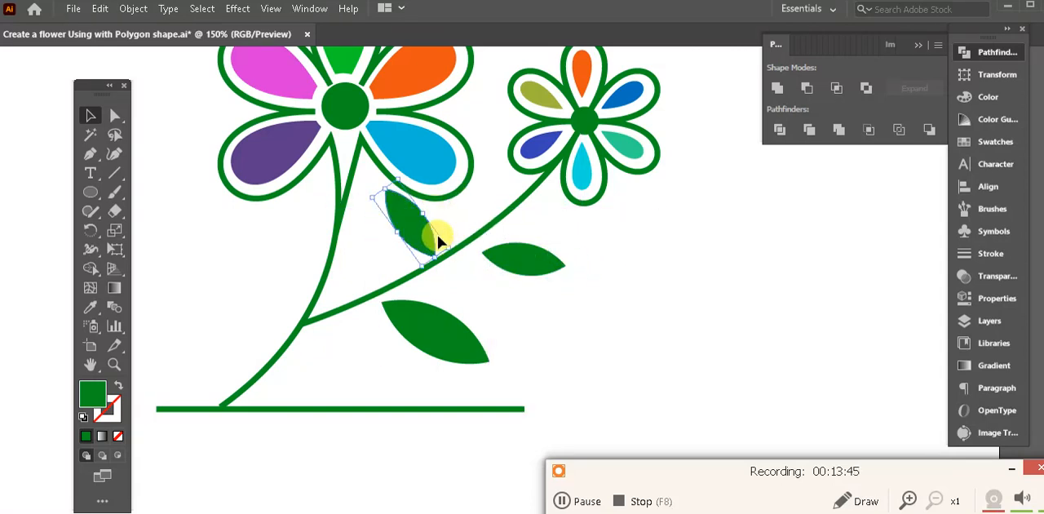
# - Shift the small flower's stem and the leaves down and left, and adjust the two small leaves against the stem
pyautogui.moveTo(398, 179); pyautogui.dragTo(401, 194)
pyautogui.moveTo(406, 251)
pyautogui.mouseDown()
pyautogui.moveTo(404, 234)
pyautogui.moveTo(403, 250)
pyautogui.mouseUp()
pyautogui.click(665, 251)
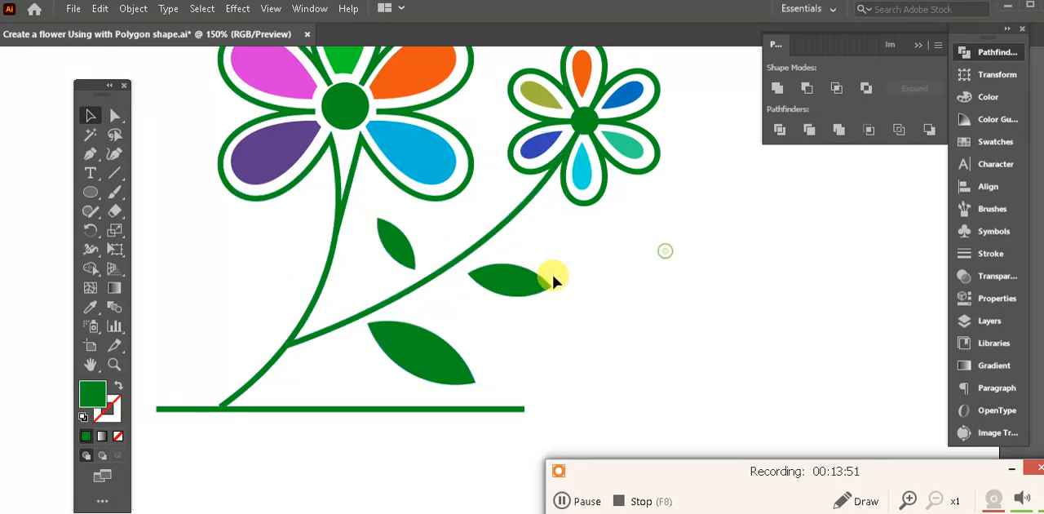
pyautogui.moveTo(528, 280); pyautogui.dragTo(531, 275)
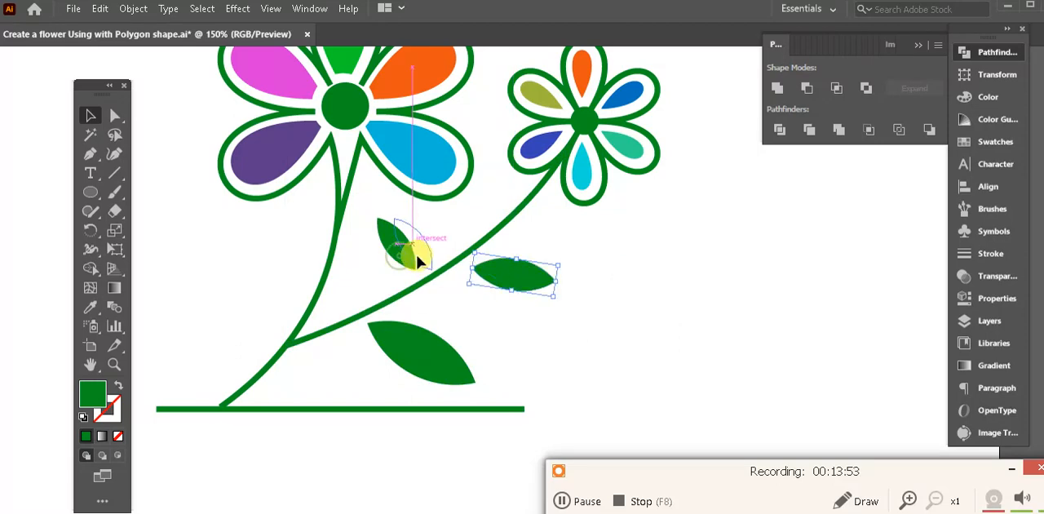
pyautogui.moveTo(419, 261); pyautogui.dragTo(421, 260)
# - Hide the tool panels and rotate the large leaf to a flatter angle below the small flower's stem
pyautogui.hotkey('ctrl', '-')
pyautogui.hotkey('ctrl', '-')
pyautogui.hotkey('ctrl', '-')
pyautogui.press('Tab')
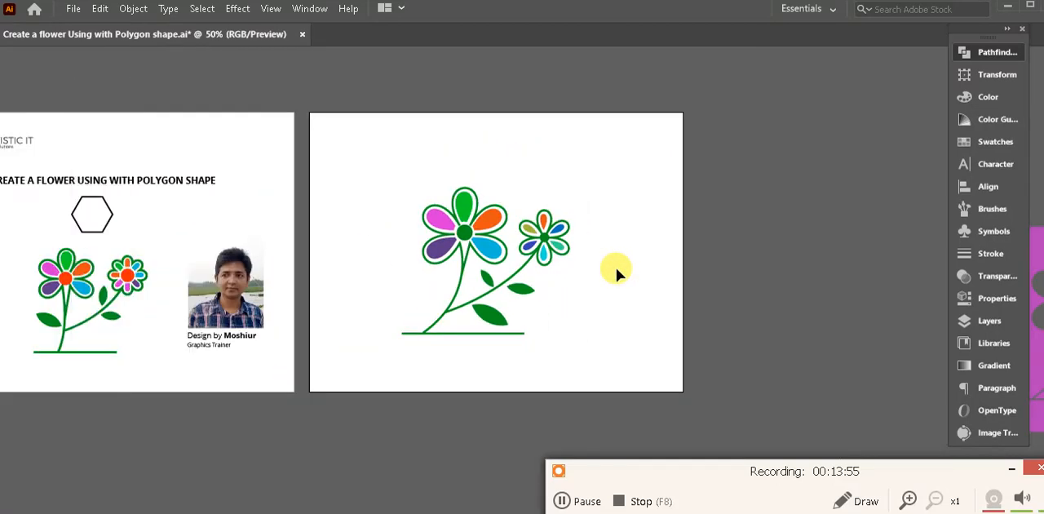
pyautogui.click(561, 283)
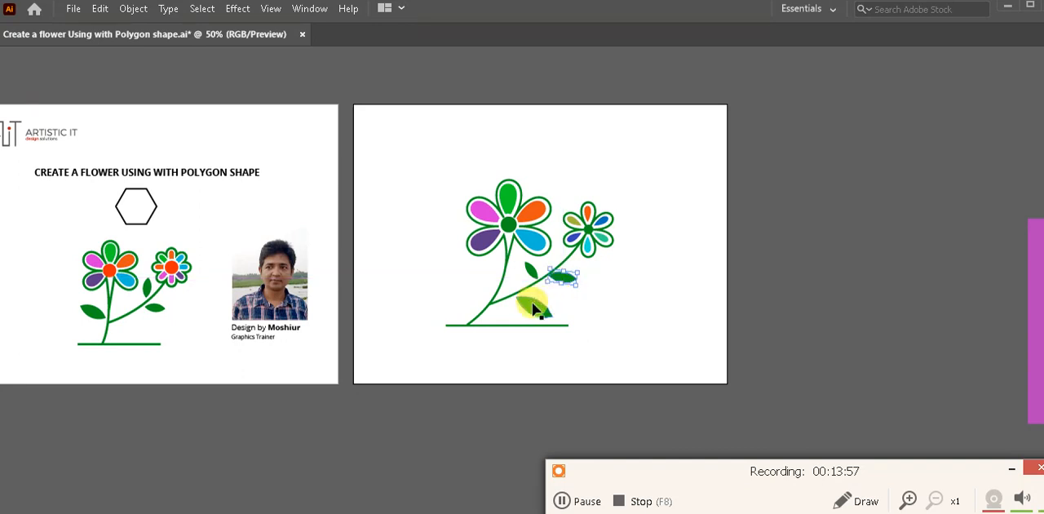
pyautogui.moveTo(562, 305); pyautogui.dragTo(529, 312)
pyautogui.click(628, 300)
pyautogui.moveTo(610, 300); pyautogui.dragTo(710, 299)
# - Select the whole flower illustration, scale it up slightly on its artboard and deselect it beside the reference artwork
pyautogui.moveTo(744, 337); pyautogui.dragTo(485, 187)
pyautogui.moveTo(621, 215); pyautogui.dragTo(640, 211)
pyautogui.moveTo(735, 335); pyautogui.dragTo(761, 349)
pyautogui.click(803, 313)
pyautogui.moveTo(795, 314); pyautogui.dragTo(716, 334)
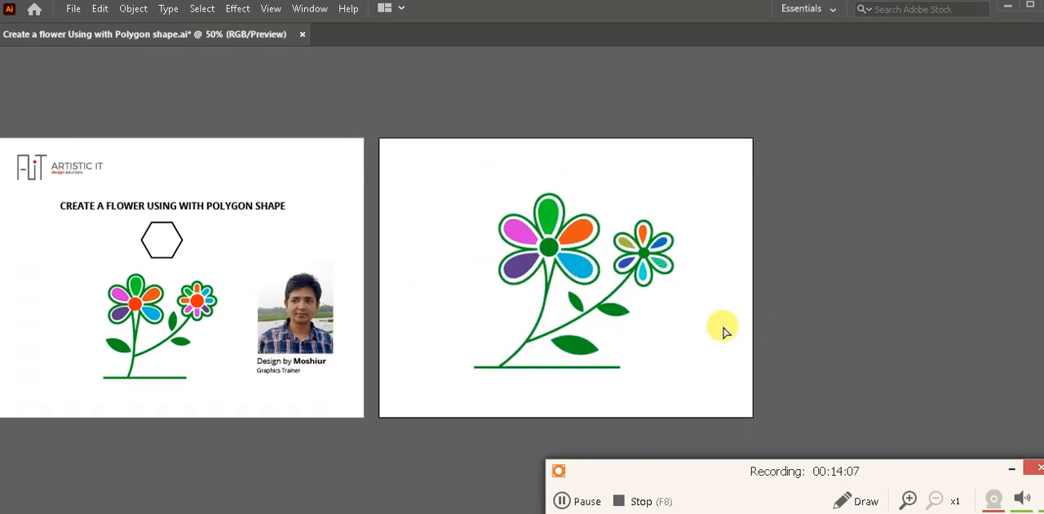
pyautogui.hotkey('ctrl', '+')
pyautogui.moveTo(629, 328); pyautogui.dragTo(752, 331)
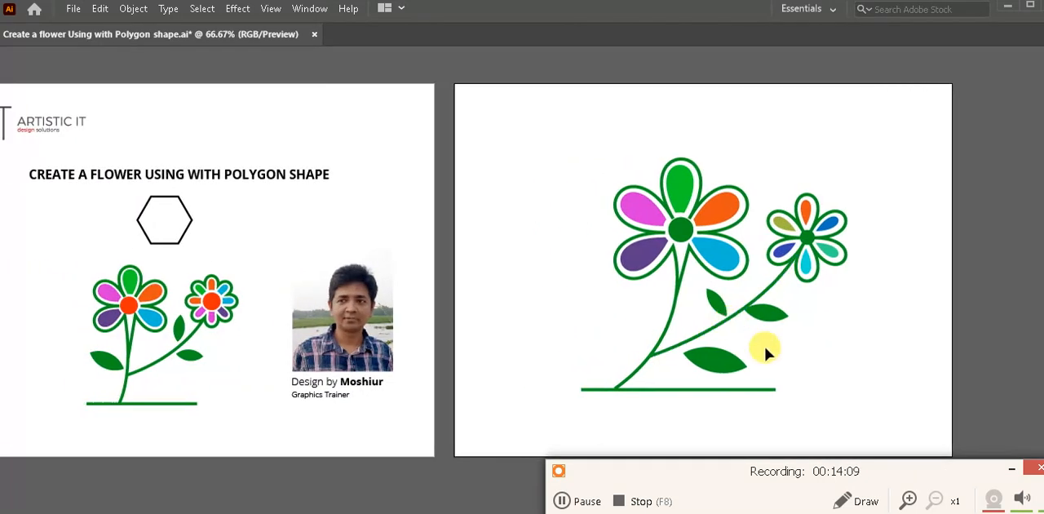